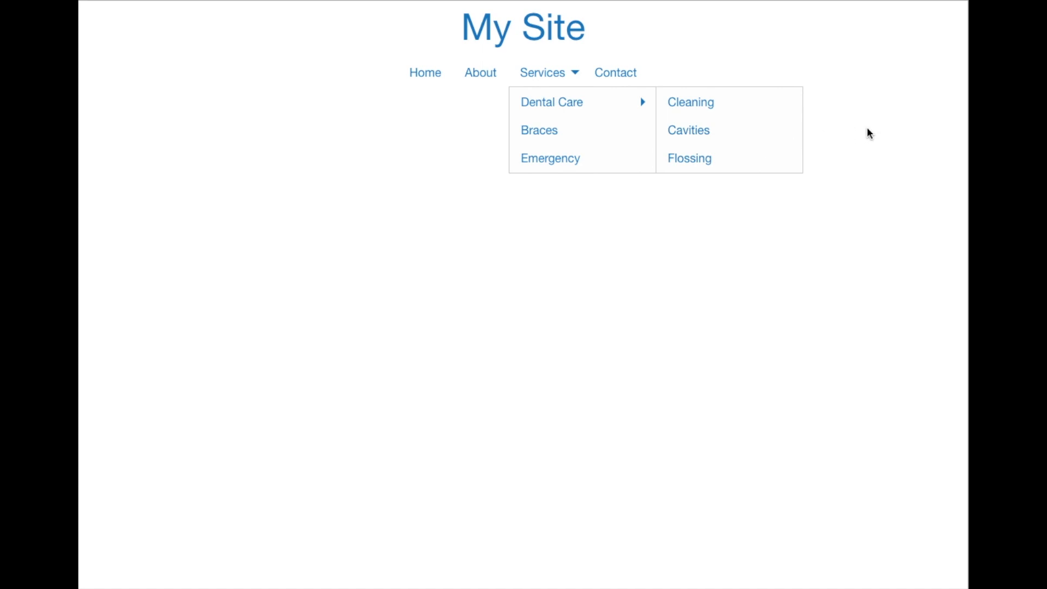
Preview the finished responsive menu at narrow width, opening the hamburger menu and expanding the Services and Dental Care submenus
left_click_drag(965, 129, 373, 152)
left_click(363, 24)
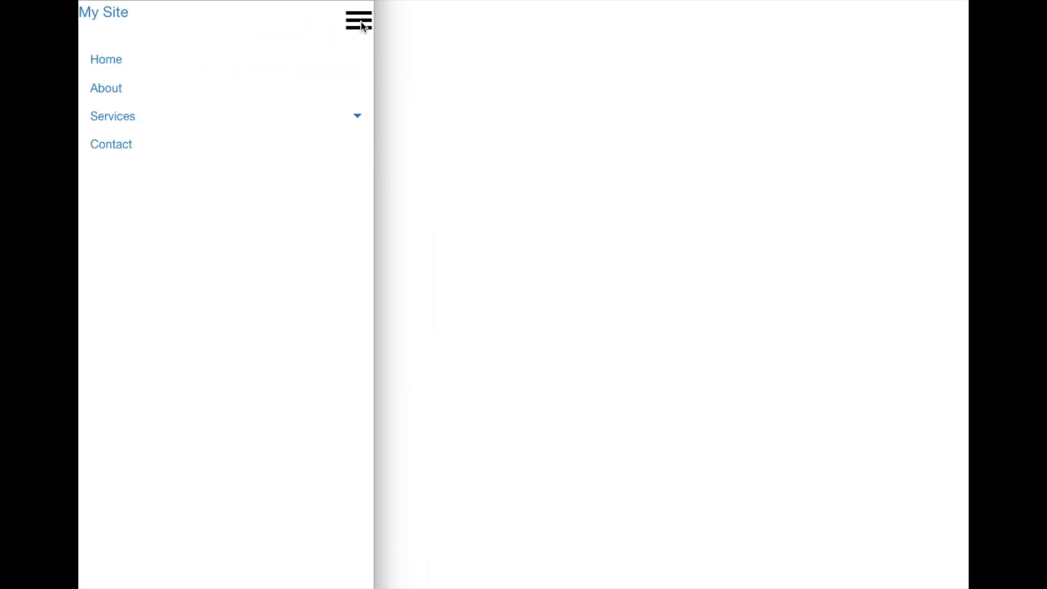
left_click(358, 118)
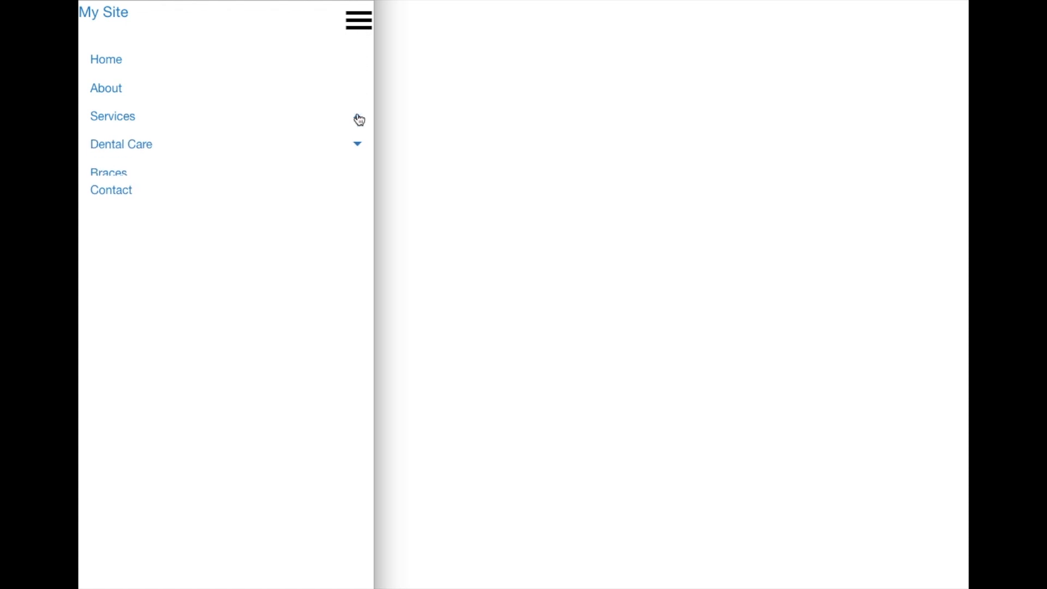
left_click(358, 145)
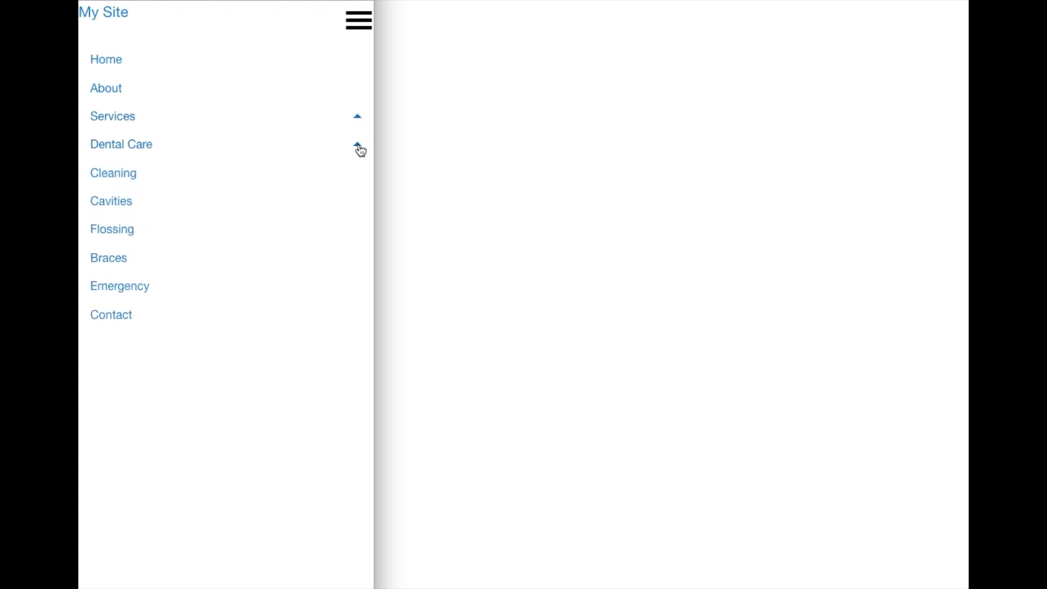
left_click_drag(374, 137, 964, 137)
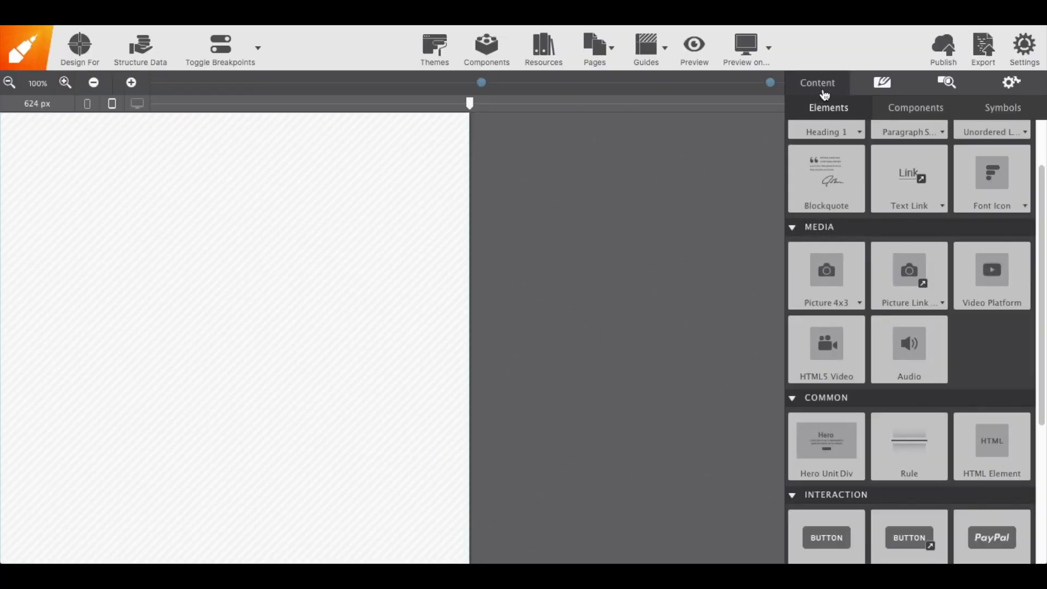
Add a Container Nav element to the top of the page
scroll(845, 142, "down", 5)
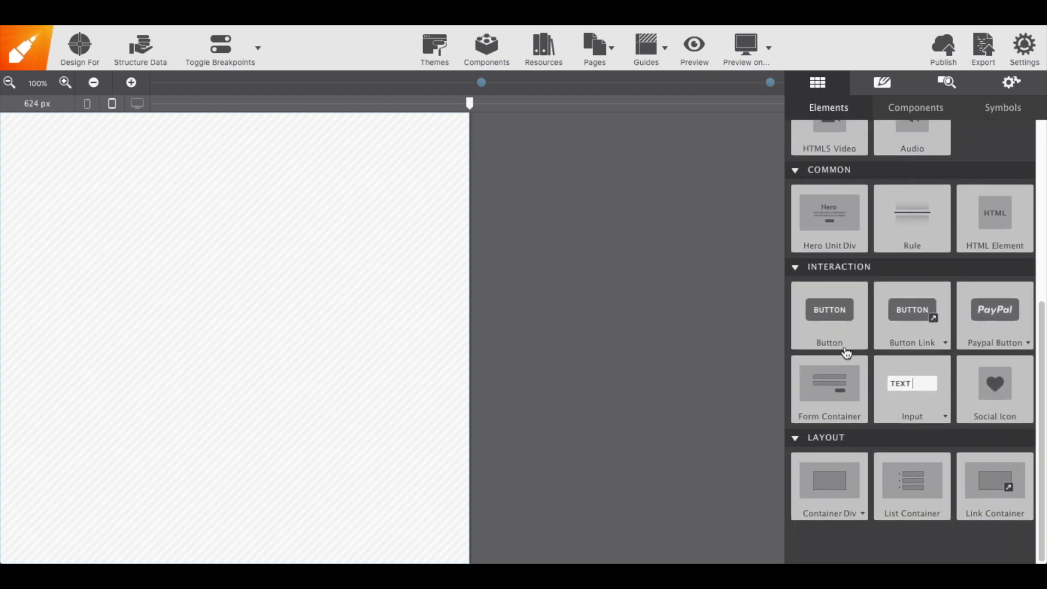
left_click(861, 513)
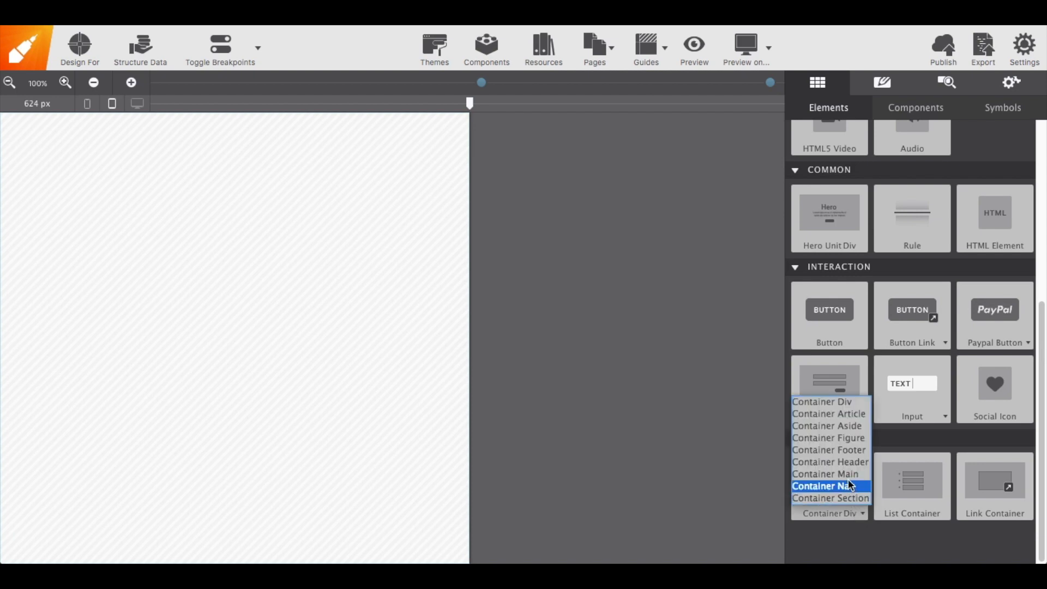
left_click(848, 485)
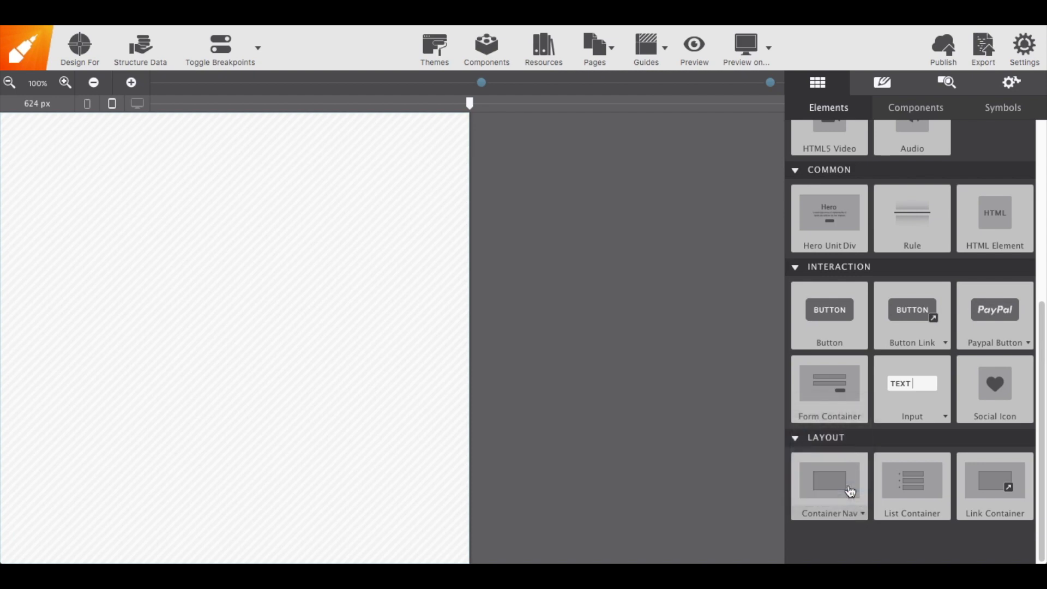
left_click_drag(850, 490, 367, 246)
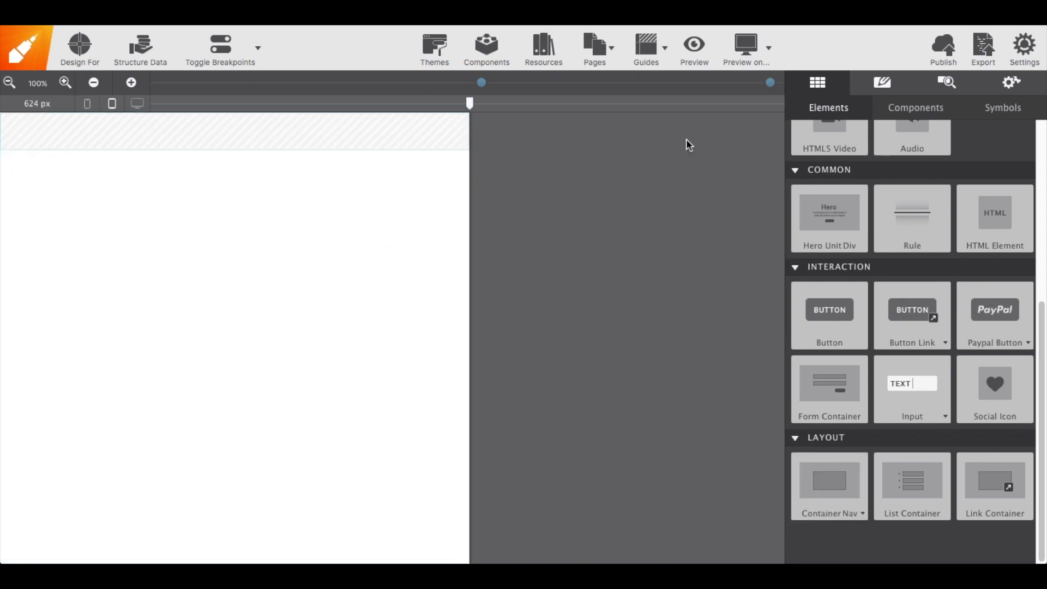
Assign the class nav-region to the nav container
left_click(887, 86)
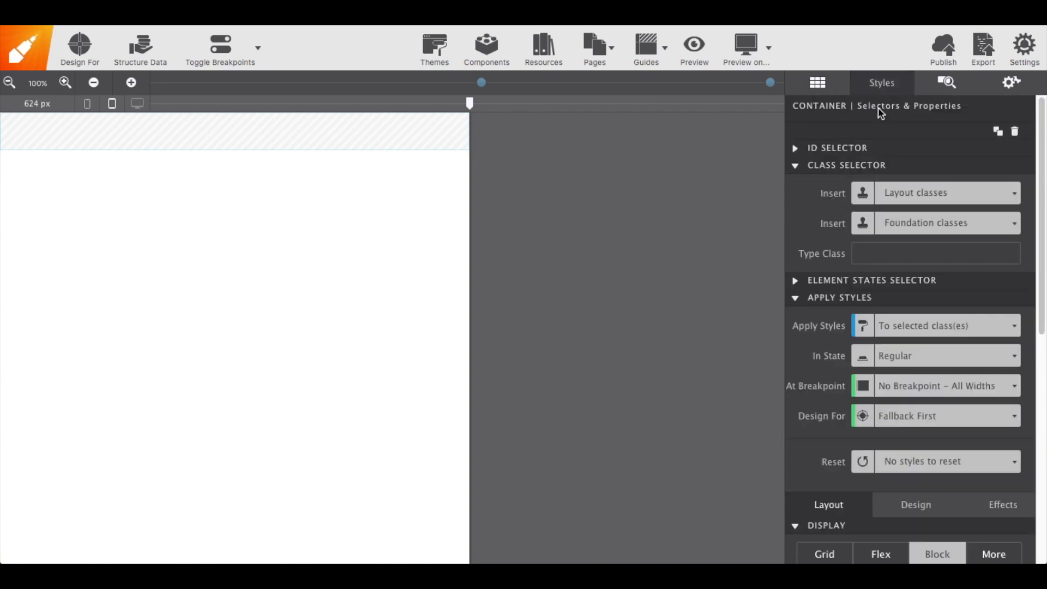
left_click(869, 251)
type("nav-region")
key("Return")
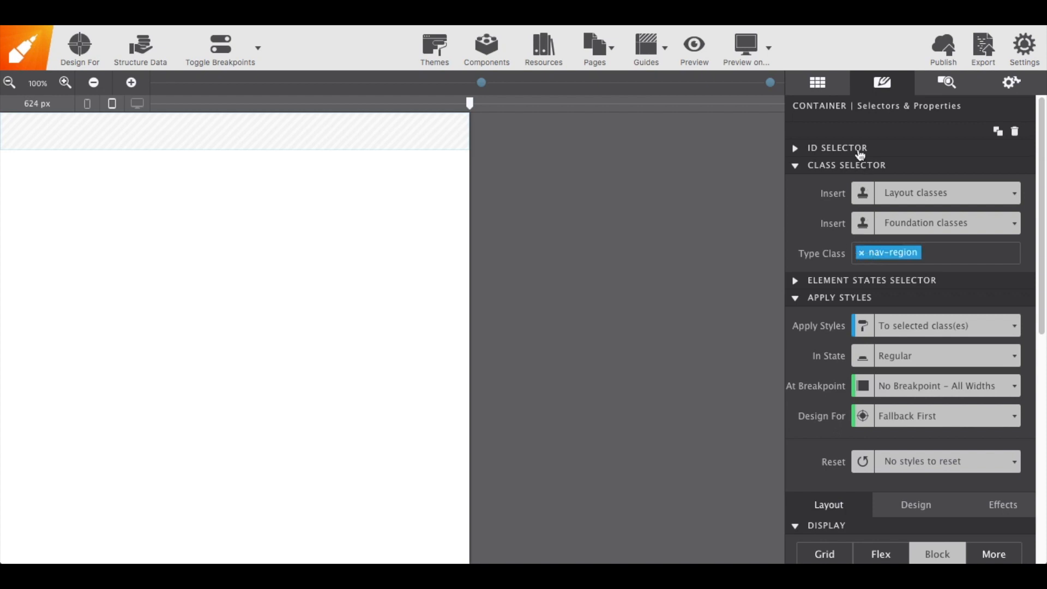
Add a Container Div inside the nav container
left_click(836, 89)
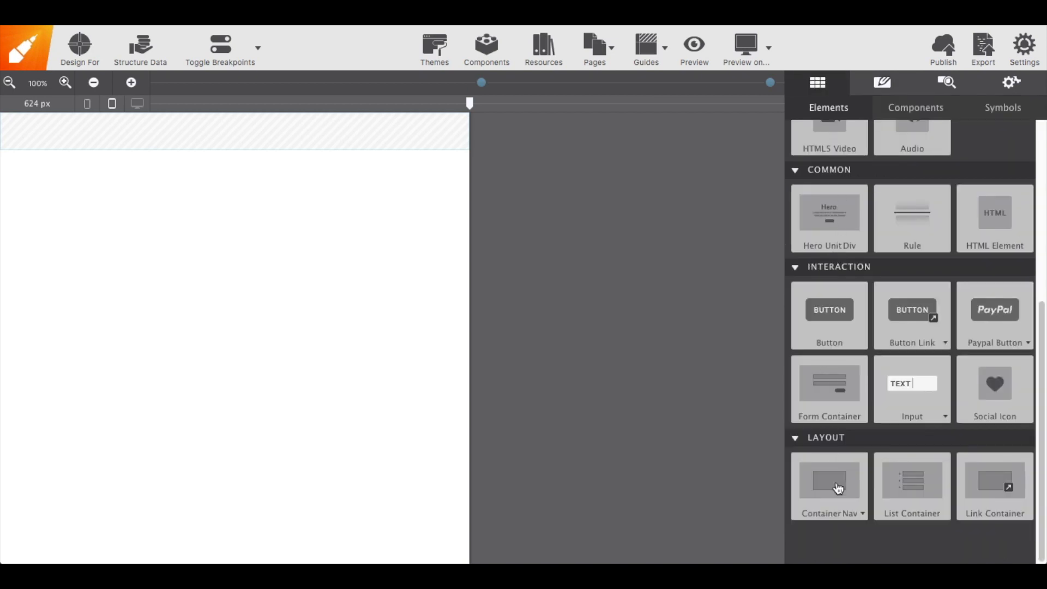
left_click(847, 511)
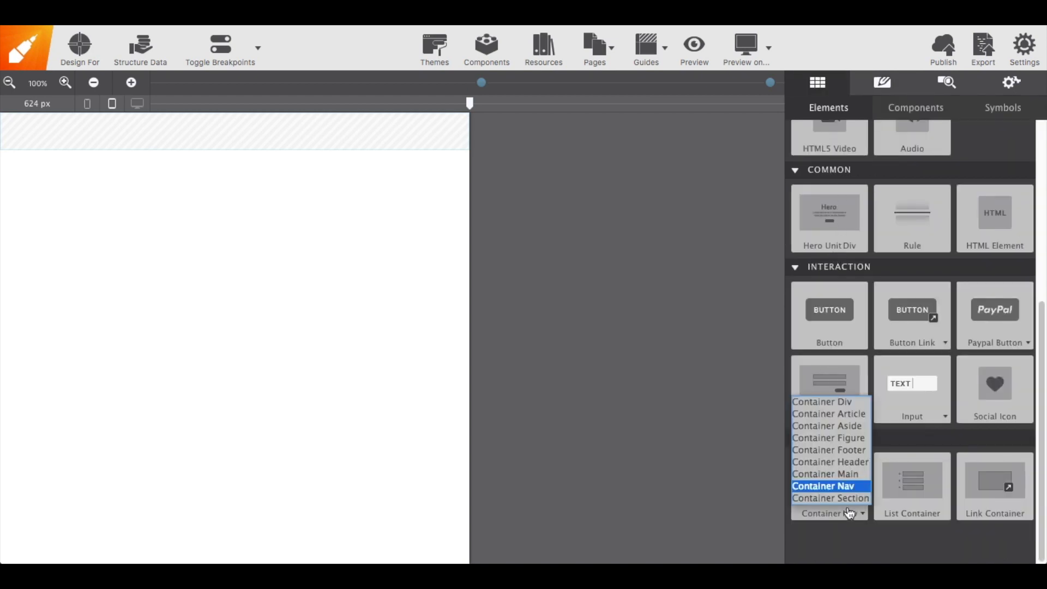
left_click(837, 400)
left_click_drag(832, 483, 404, 139)
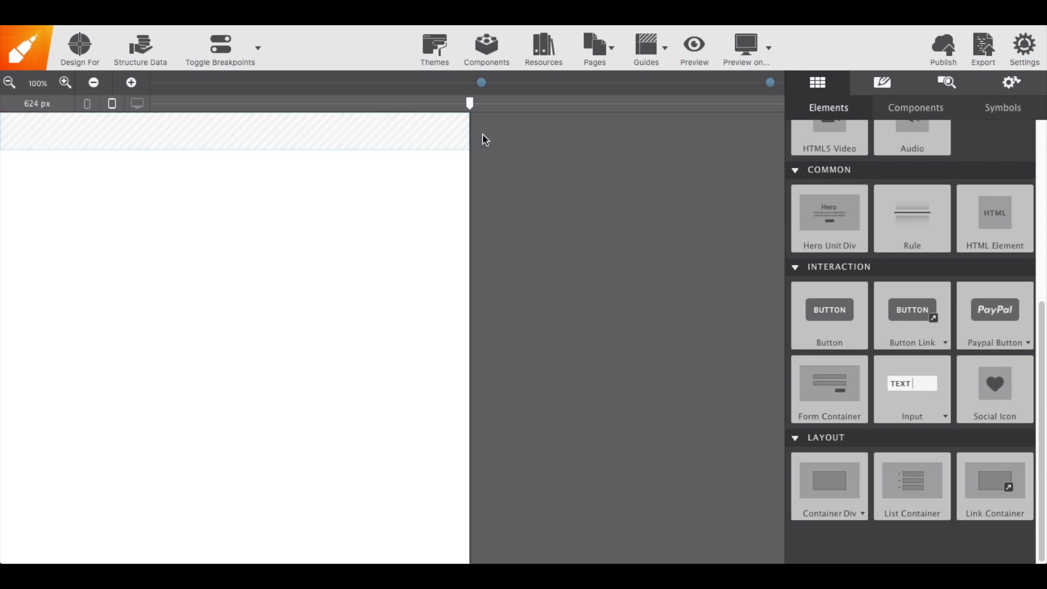
Assign the class nav-bar to the inner container
left_click(878, 87)
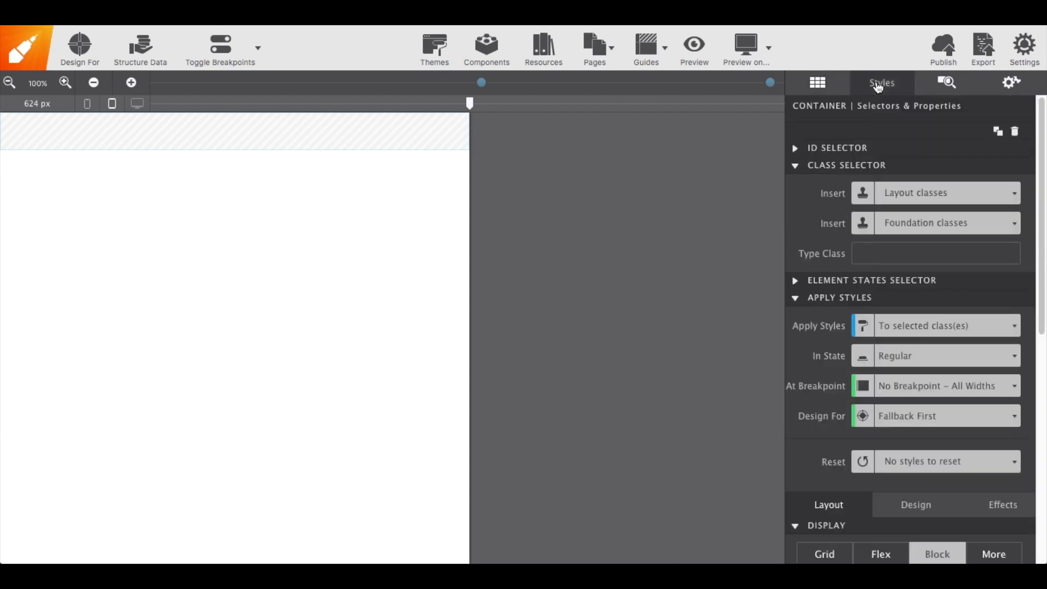
left_click(875, 248)
type("nav-bar")
key("Return")
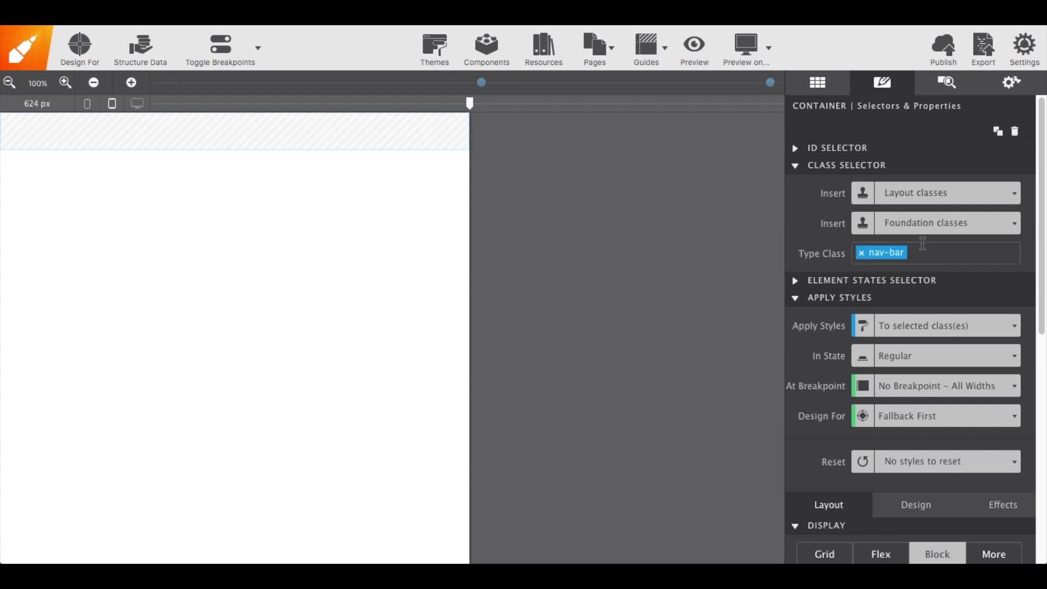
Add a Text Link inside the nav-bar container
left_click(832, 87)
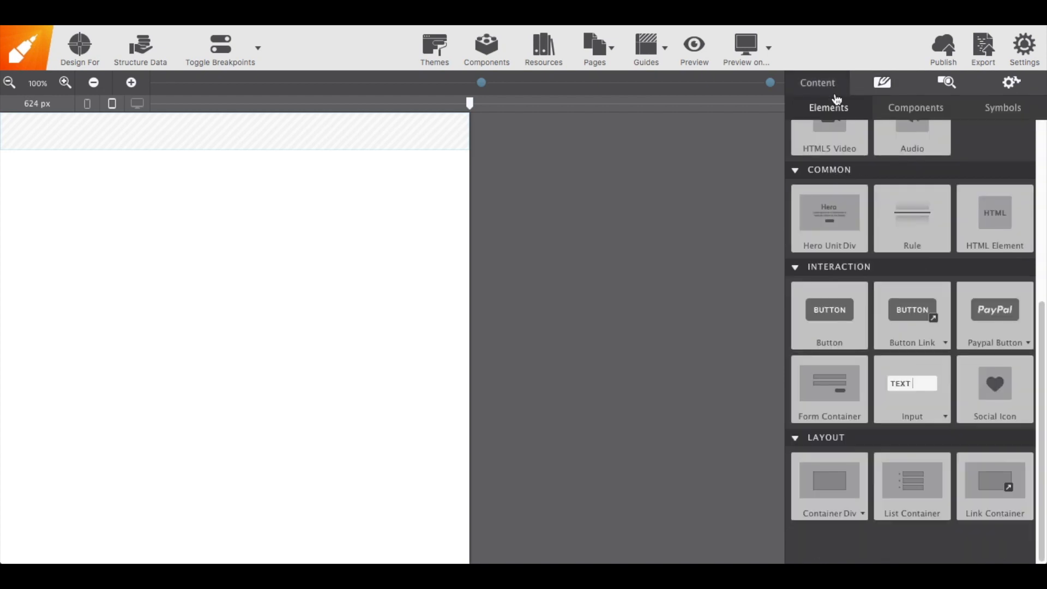
scroll(887, 183, "up", 2)
scroll(887, 183, "up", 5)
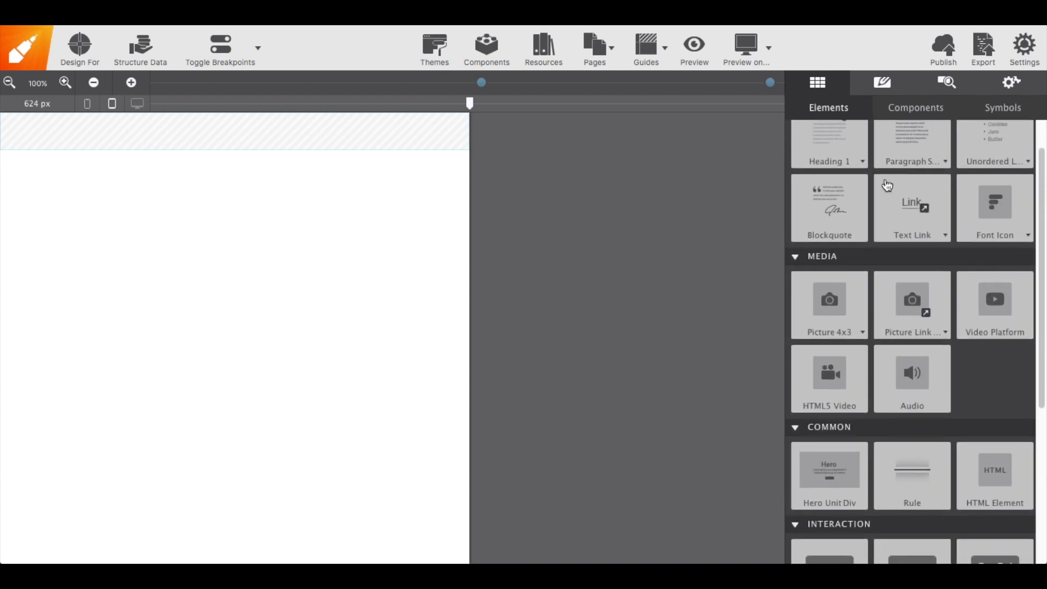
left_click(911, 218)
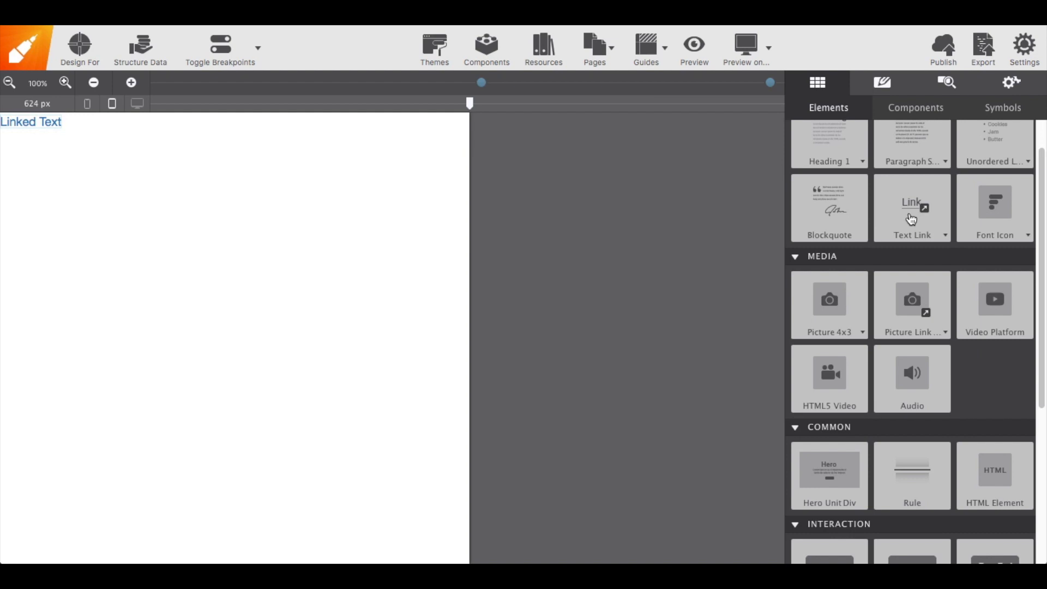
Add a Font Icon Link below the text link
left_click(1028, 236)
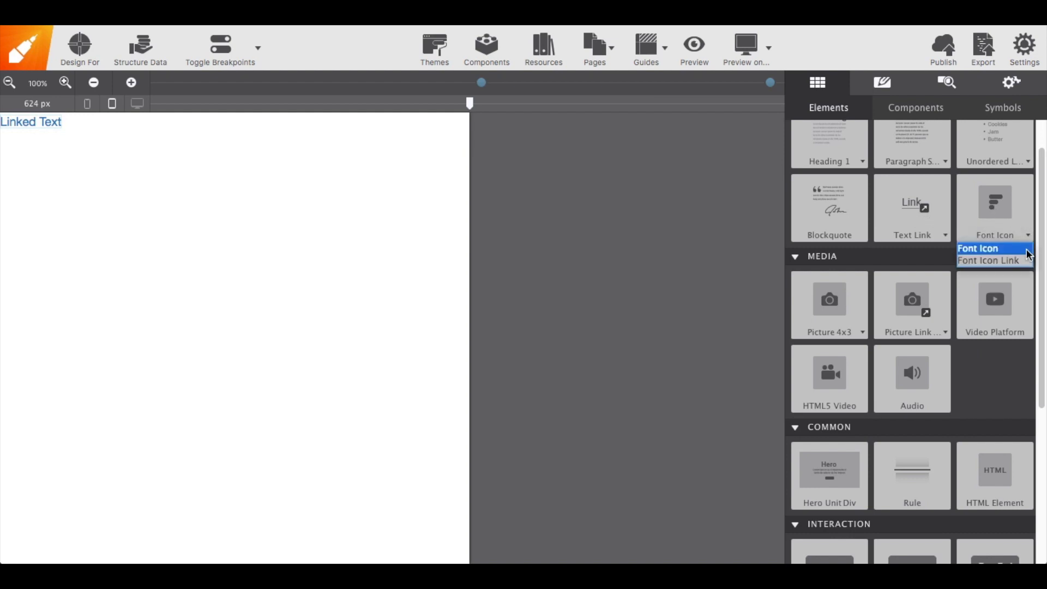
left_click(1023, 261)
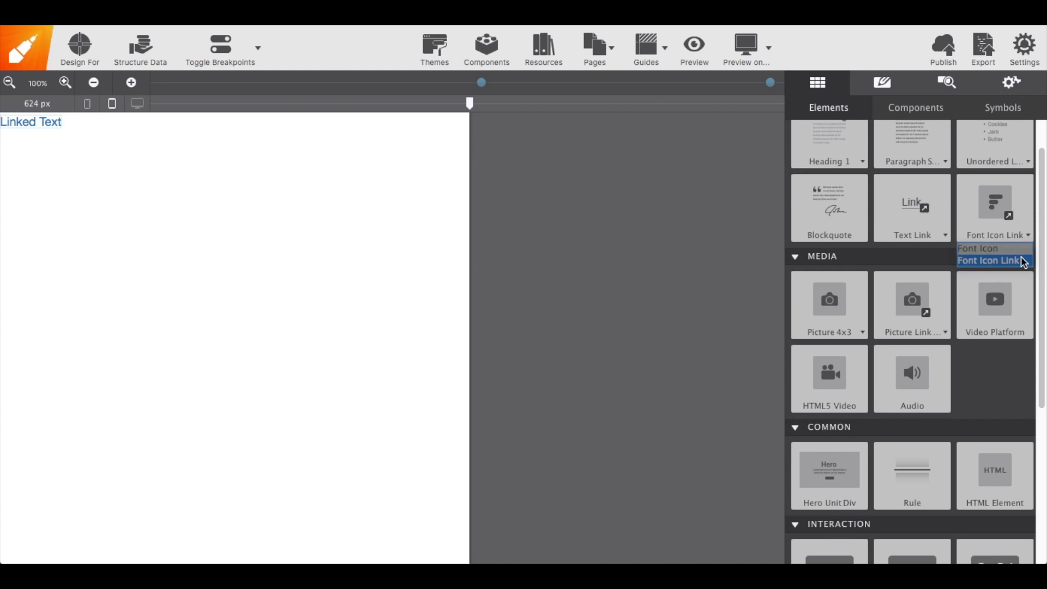
left_click(1007, 212)
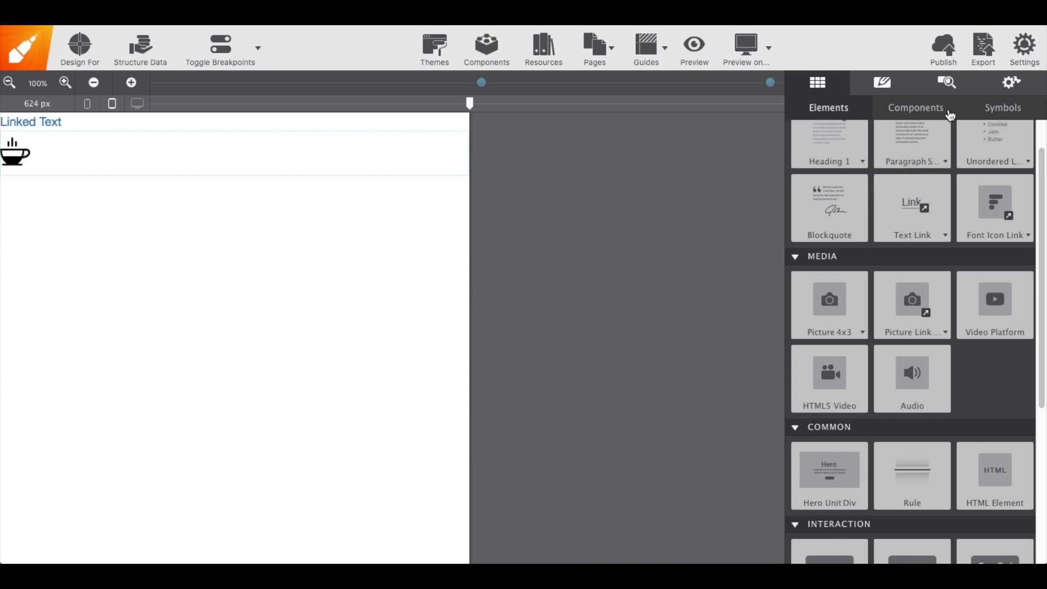
Change the font icon link's glyph to menu9
left_click(892, 95)
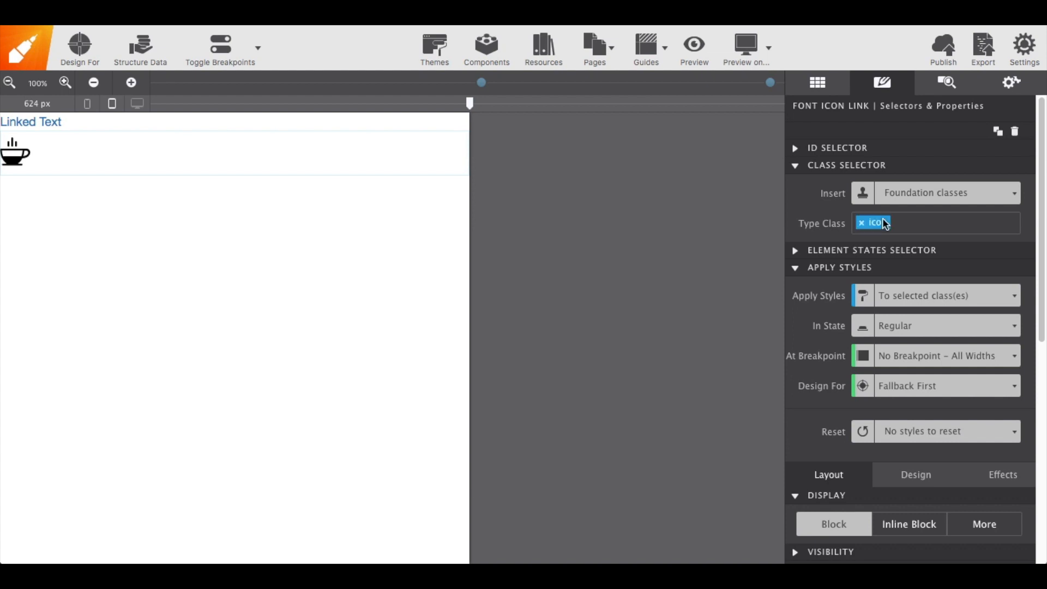
left_click(952, 93)
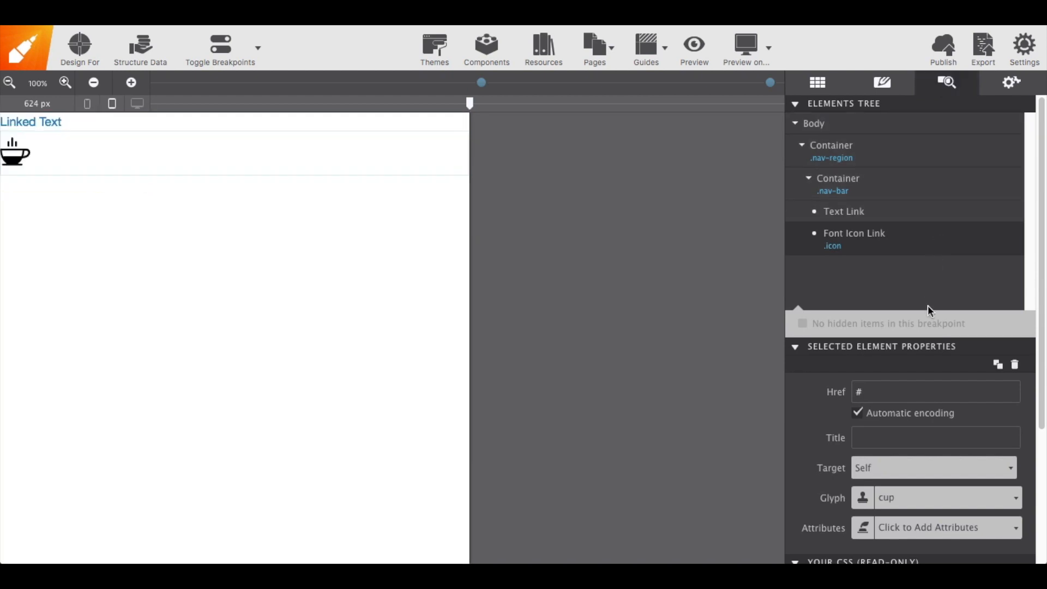
scroll(930, 363, "down", 3)
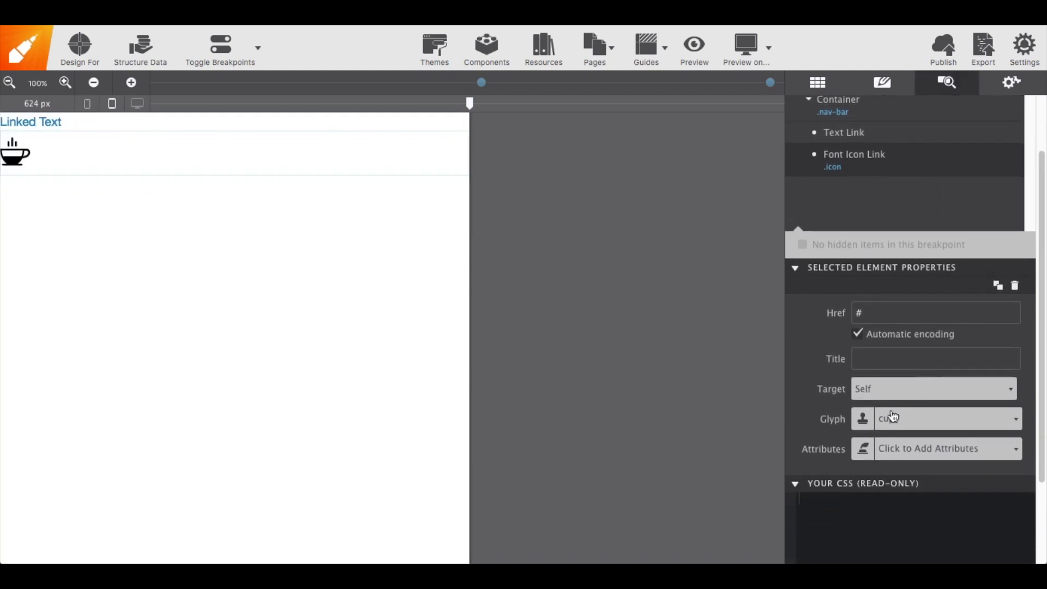
left_click(889, 422)
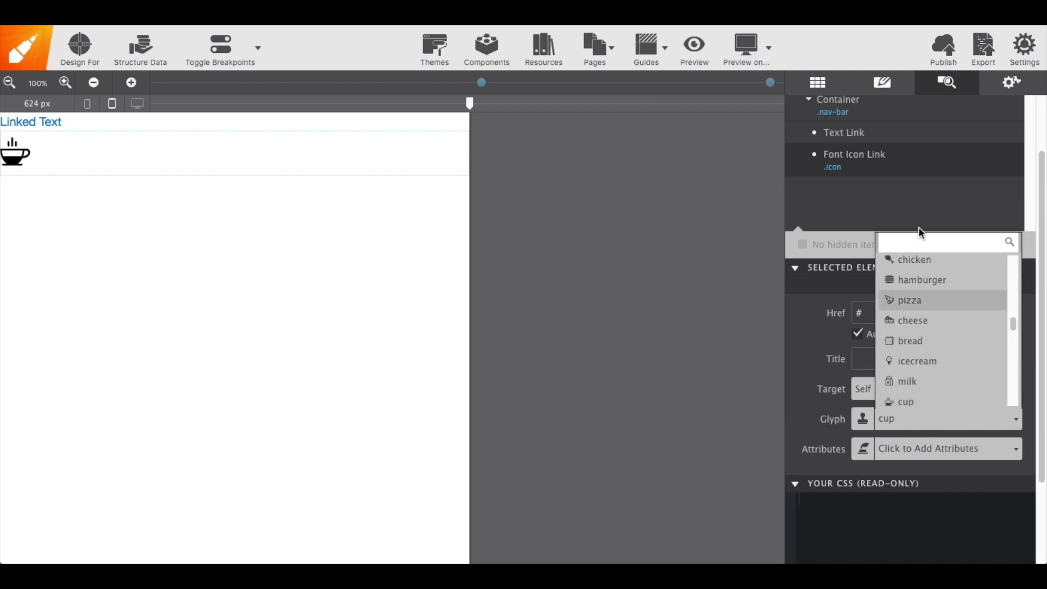
type("menu")
scroll(923, 289, "down", 2)
scroll(924, 292, "down", 4)
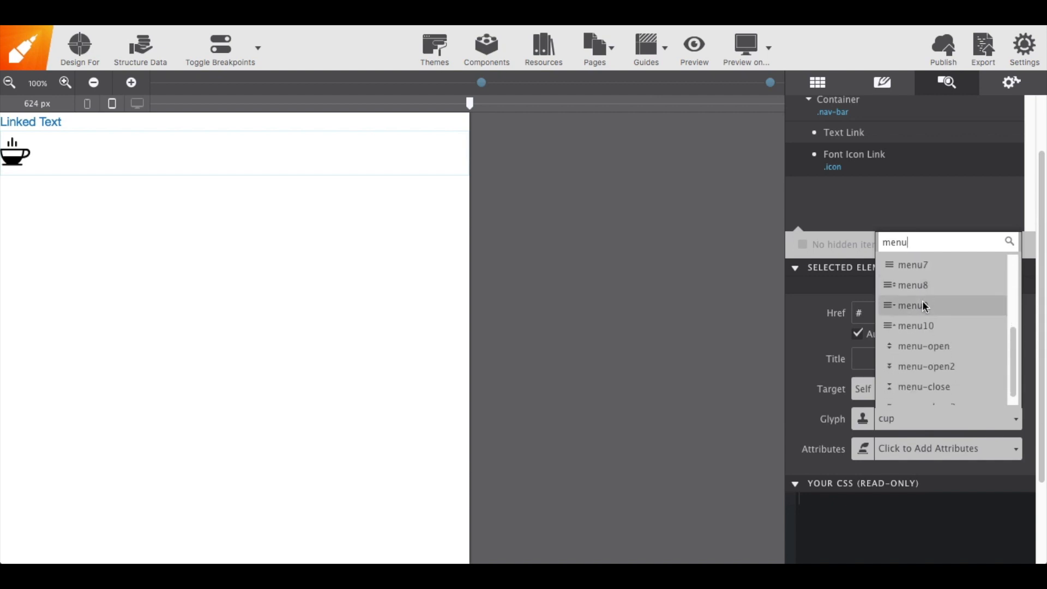
left_click(923, 304)
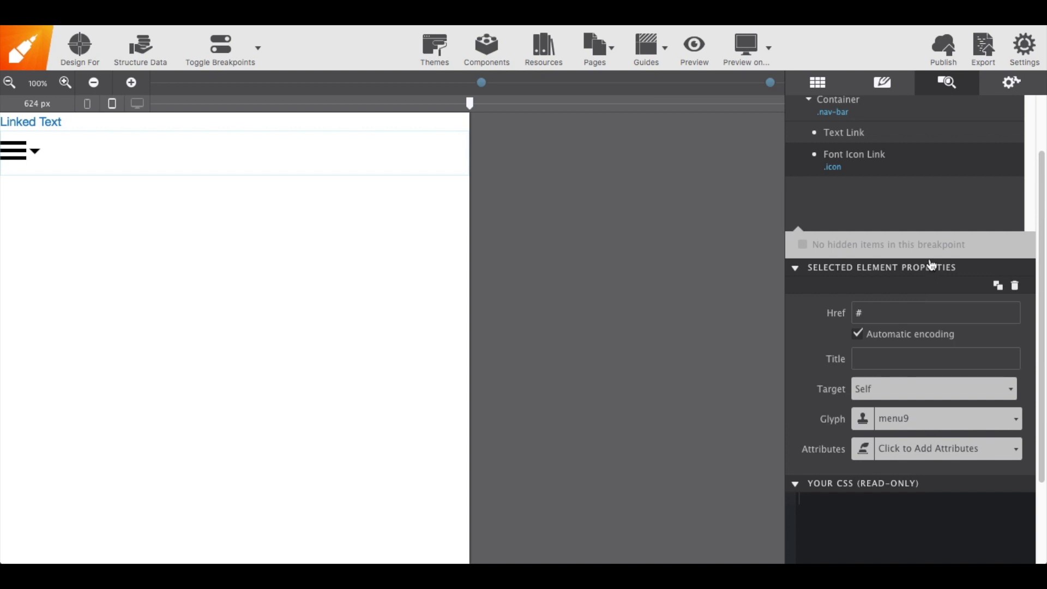
Select the text link and assign it the class title
scroll(921, 228, "up", 3)
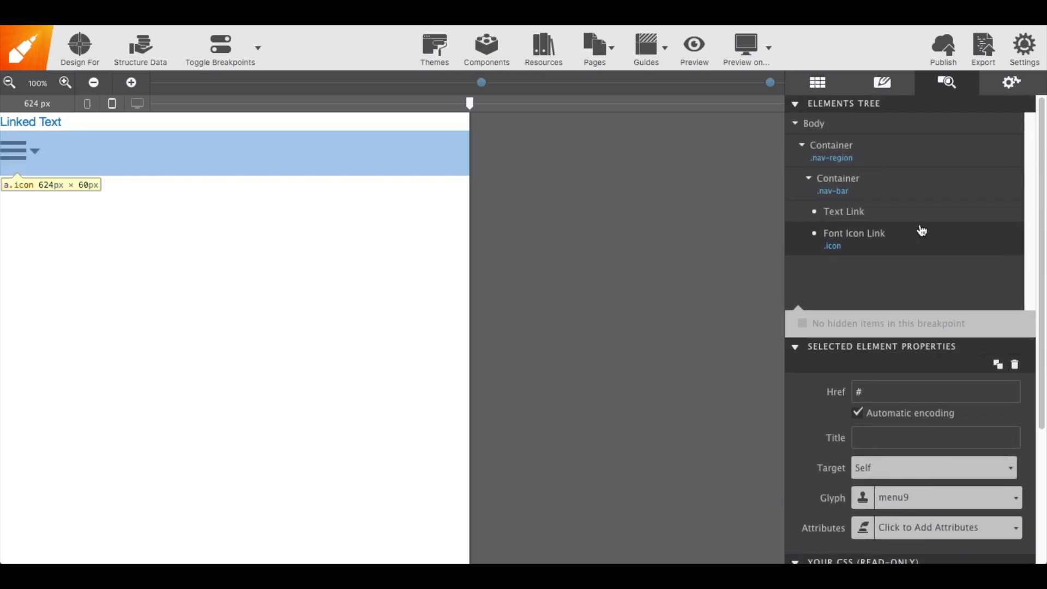
left_click(864, 218)
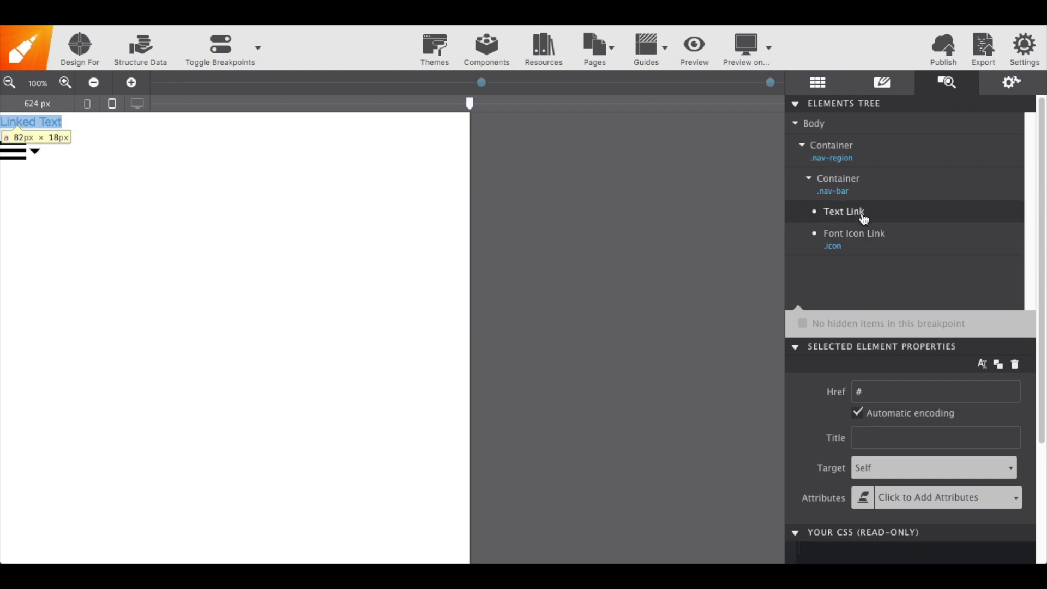
left_click(882, 87)
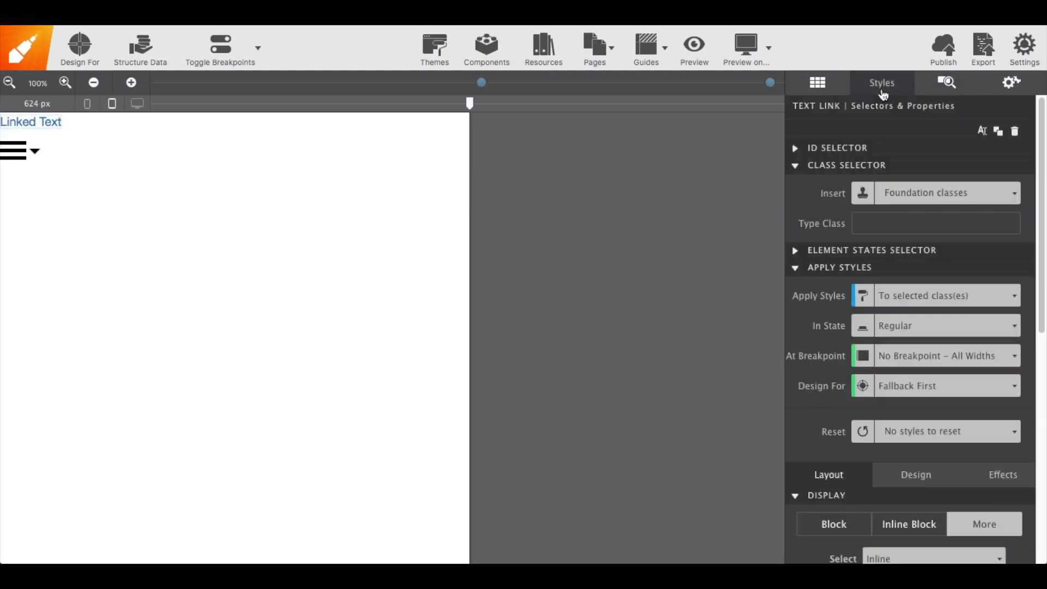
left_click(878, 229)
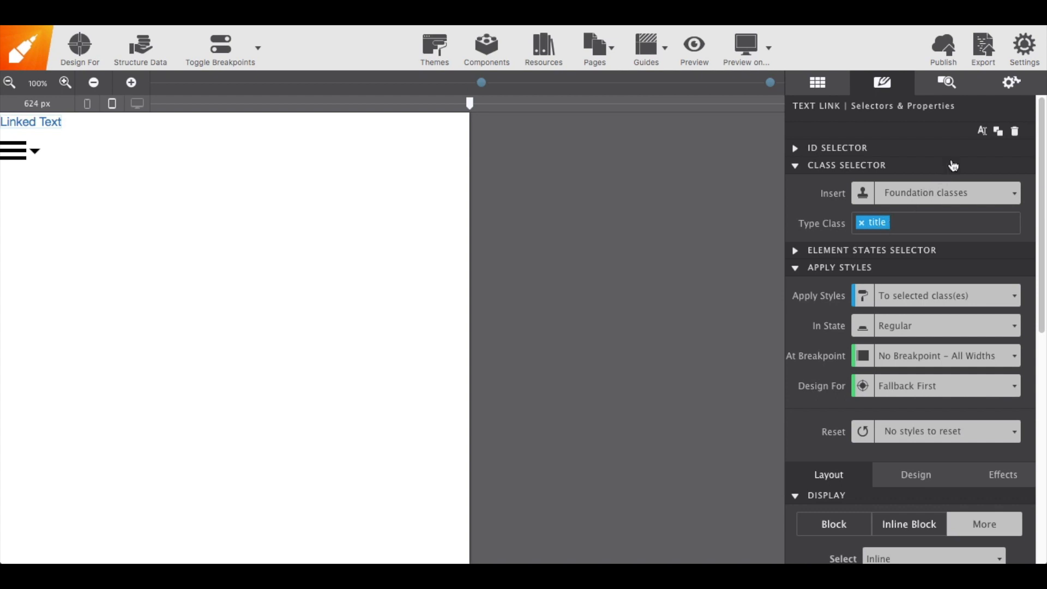
Edit the link text to read My Site
left_click(982, 131)
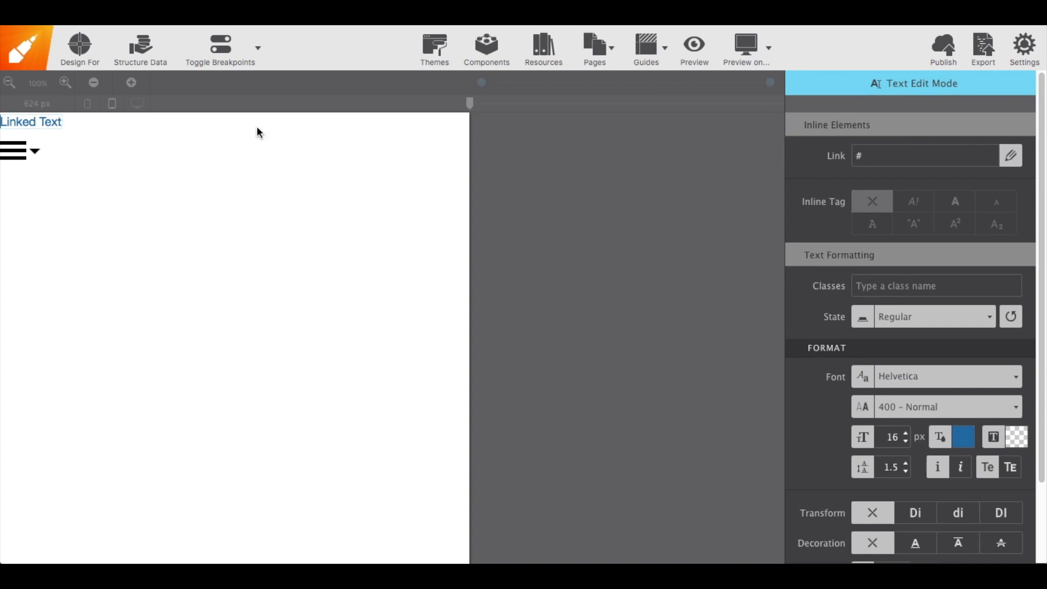
triple_click(42, 120)
type("My Site")
key("Escape")
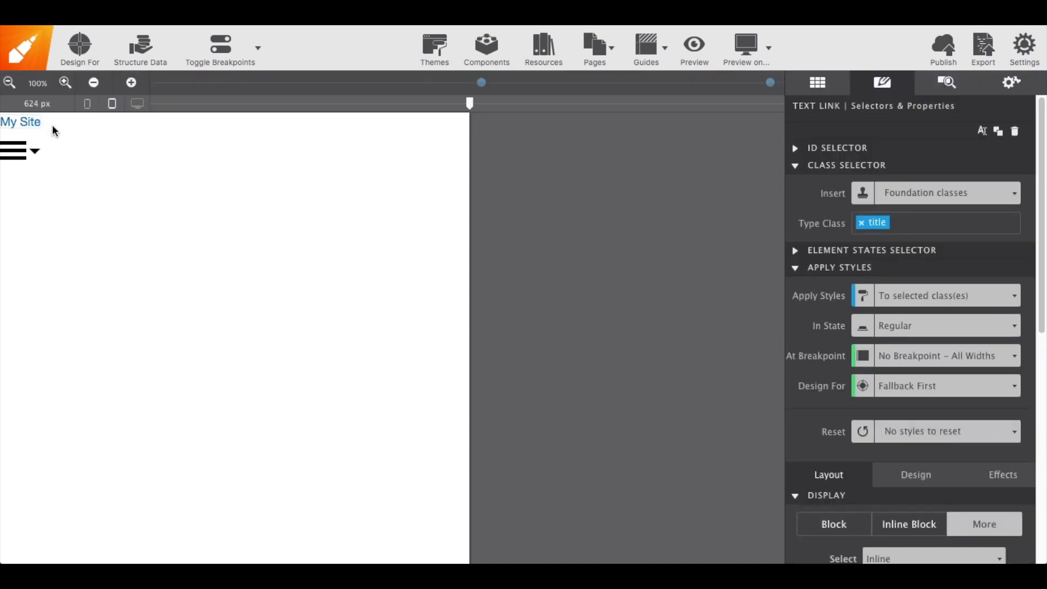
Set the title link's font size to 20 px
scroll(866, 384, "down", 3)
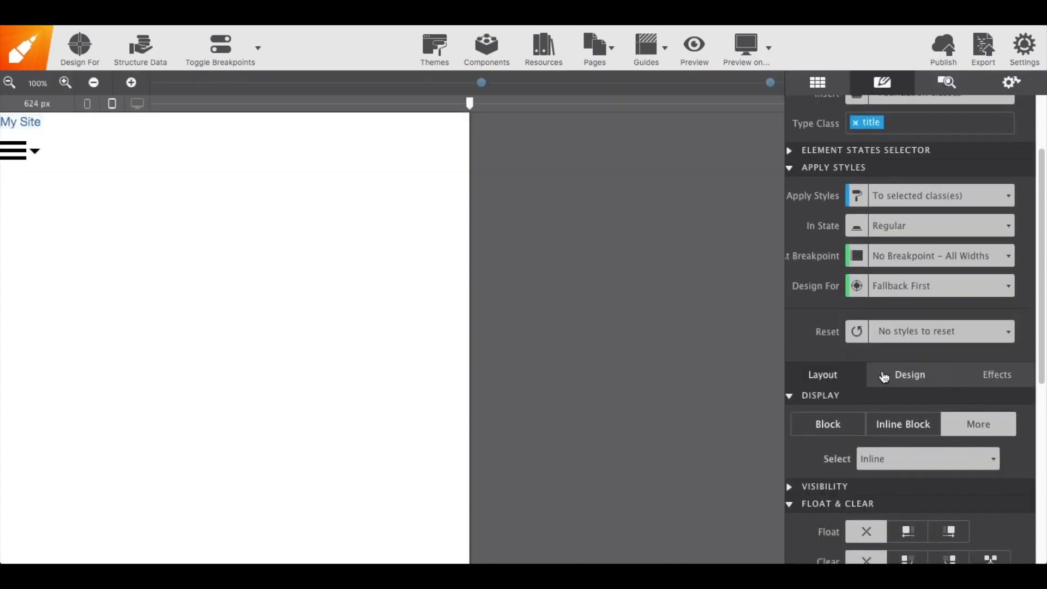
left_click(889, 380)
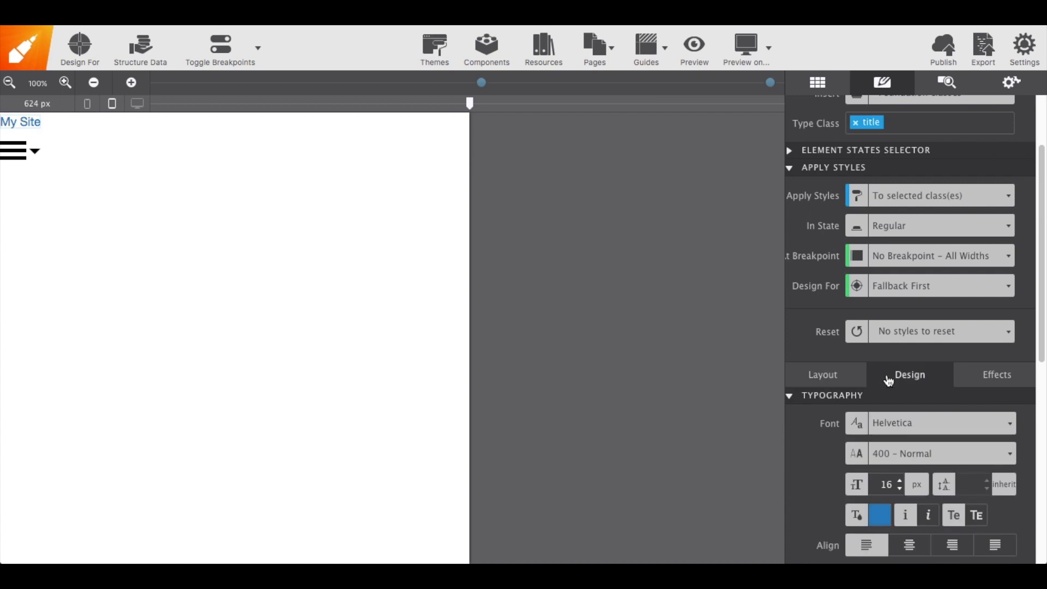
left_click(901, 482)
left_click(901, 482)
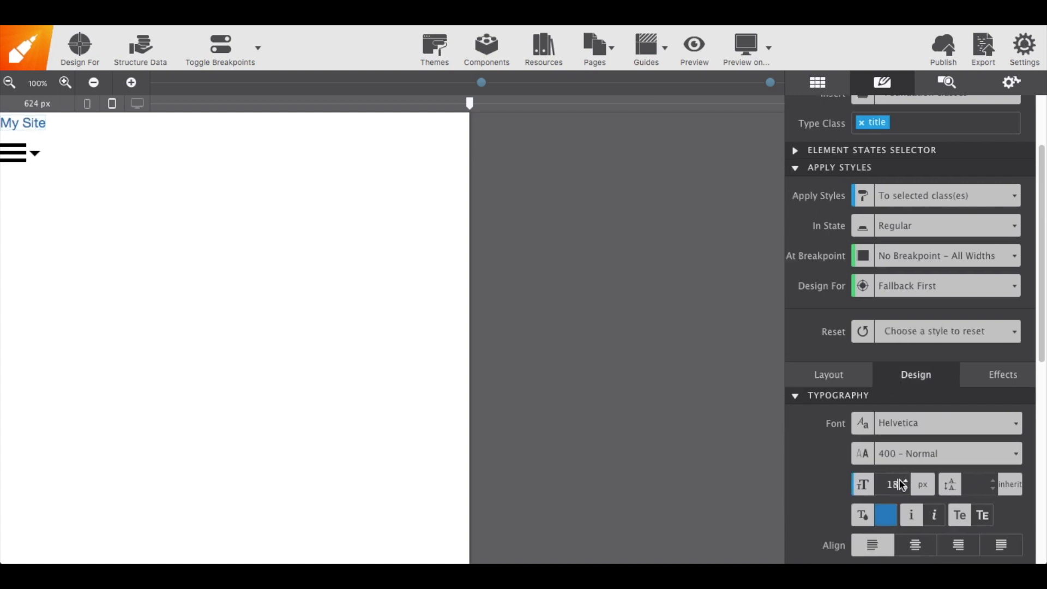
left_click(901, 482)
left_click(901, 482)
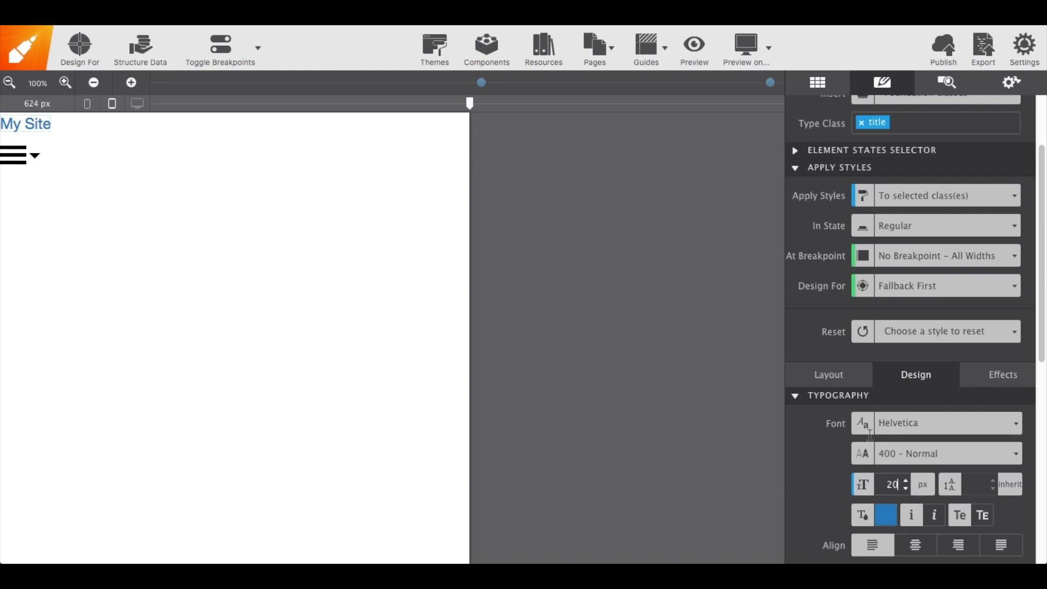
Examine the title link's layout options, including its grid and flexbox settings
left_click(849, 386)
scroll(849, 387, "down", 5)
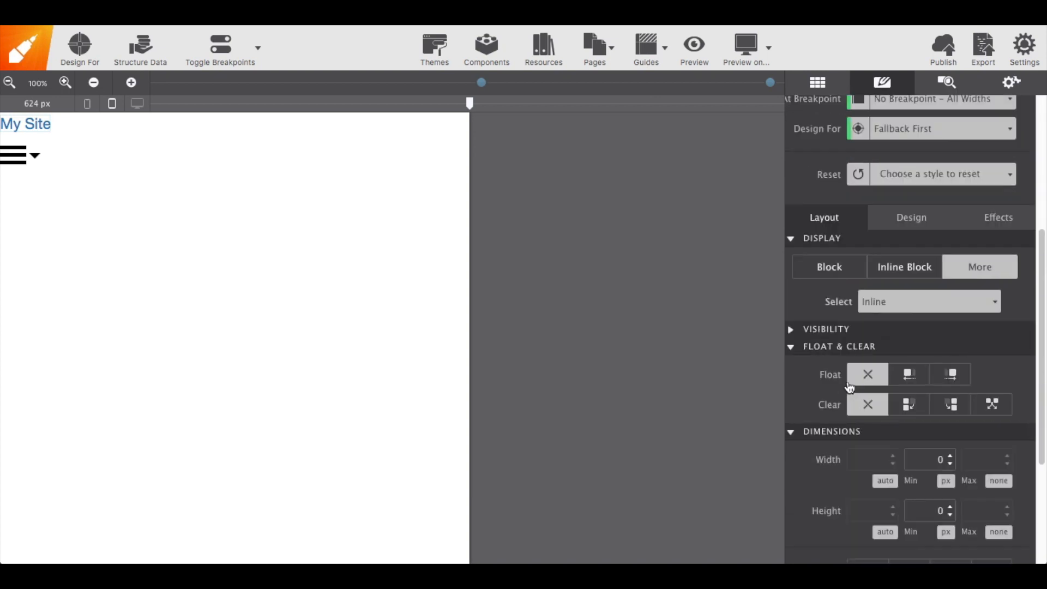
scroll(848, 385, "down", 1)
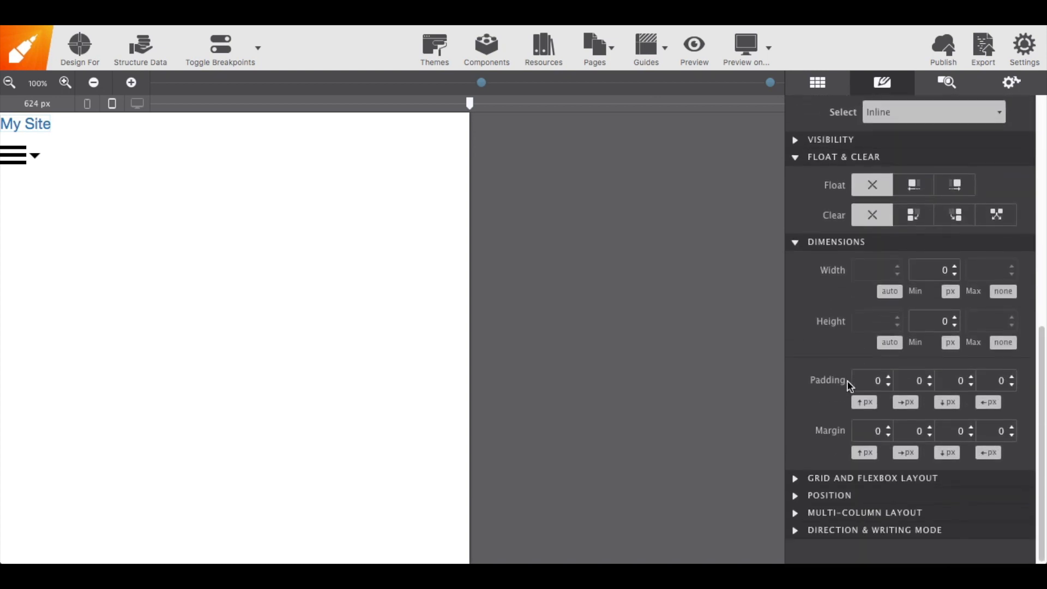
left_click(798, 480)
scroll(798, 482, "down", 5)
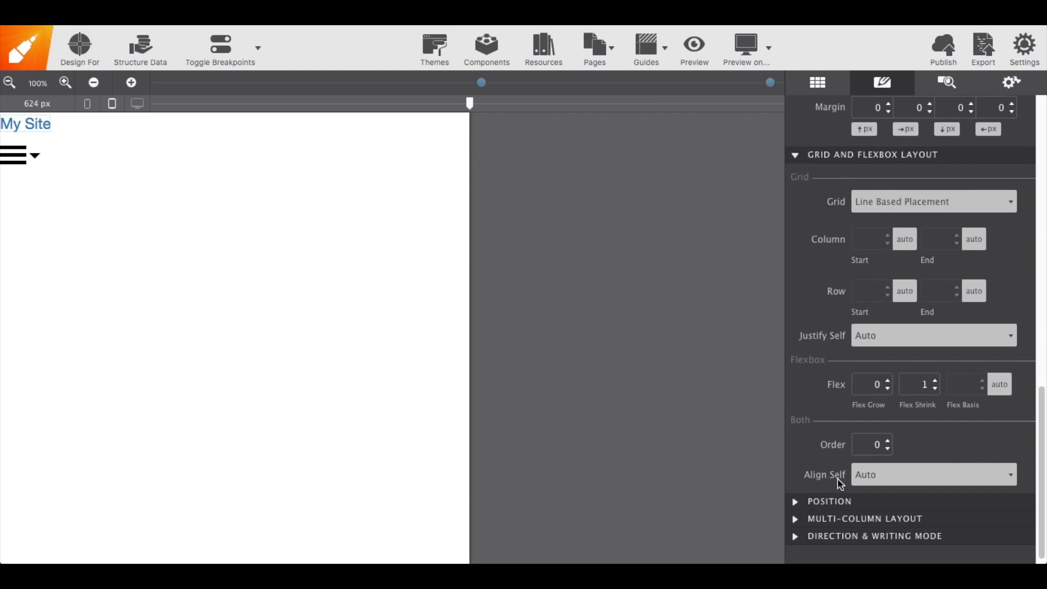
left_click(873, 483)
left_click(872, 527)
Select the nav-bar container and set its display to Flex
left_click(174, 124)
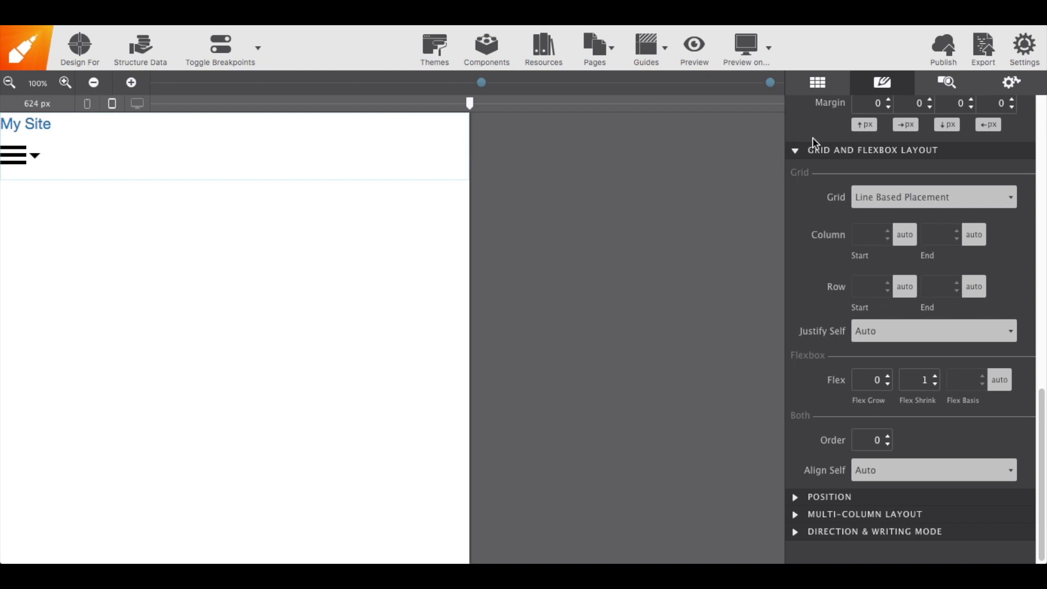
scroll(813, 139, "up", 15)
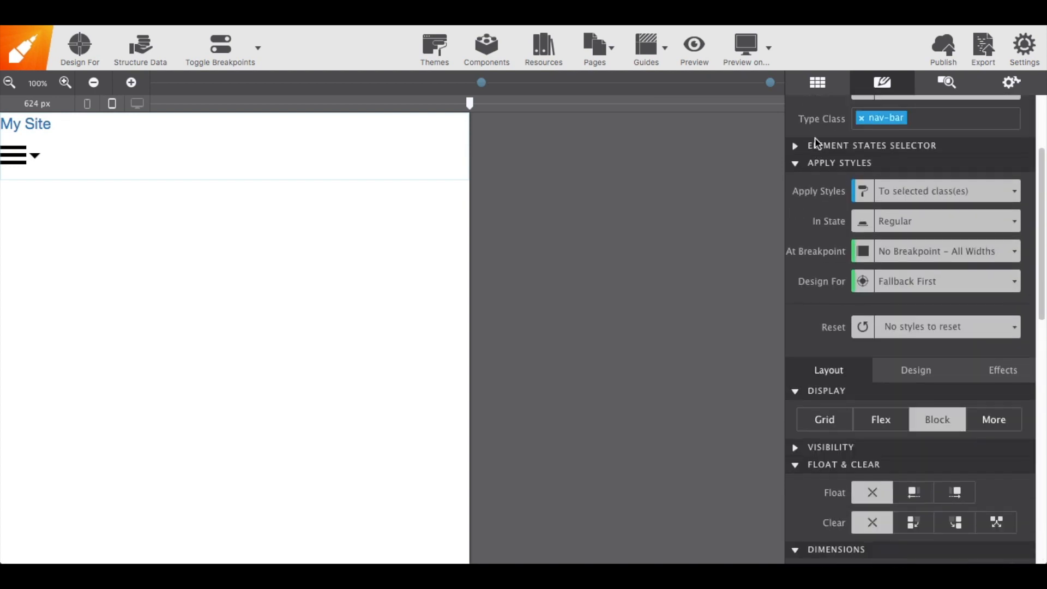
scroll(814, 143, "up", 5)
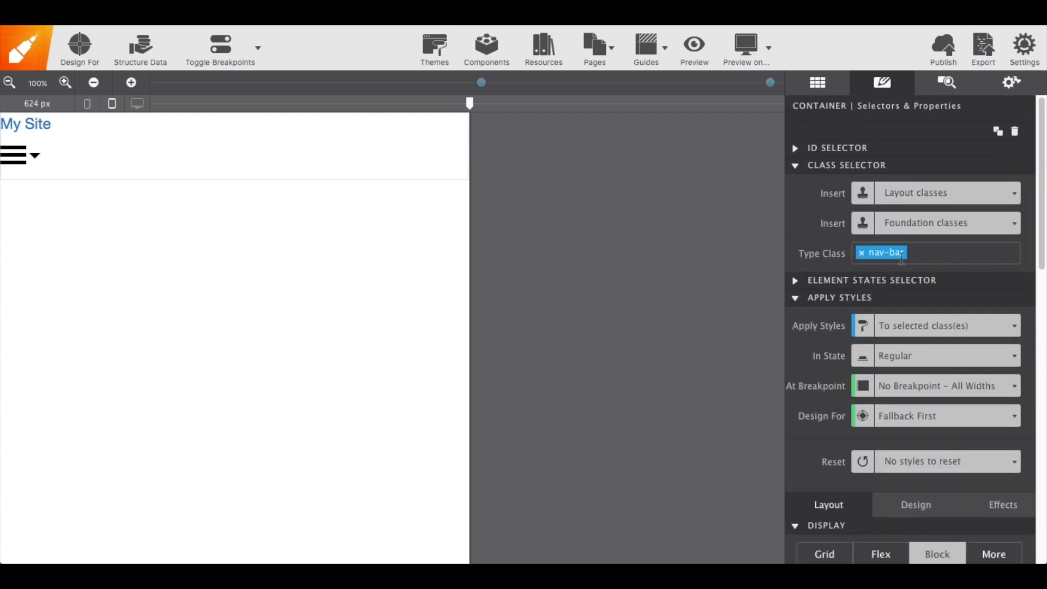
scroll(832, 327, "down", 5)
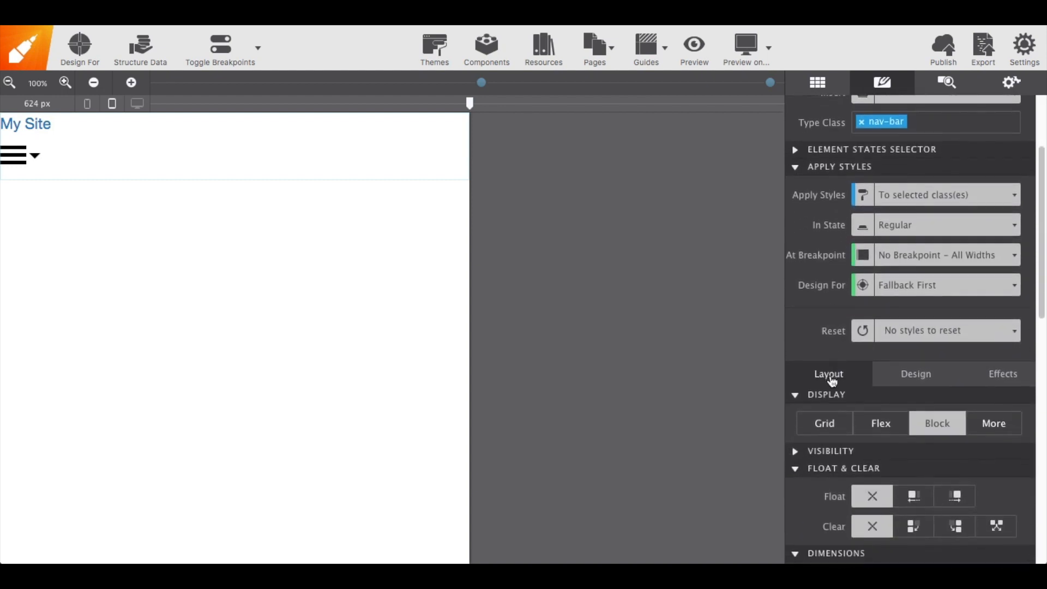
scroll(832, 379, "down", 2)
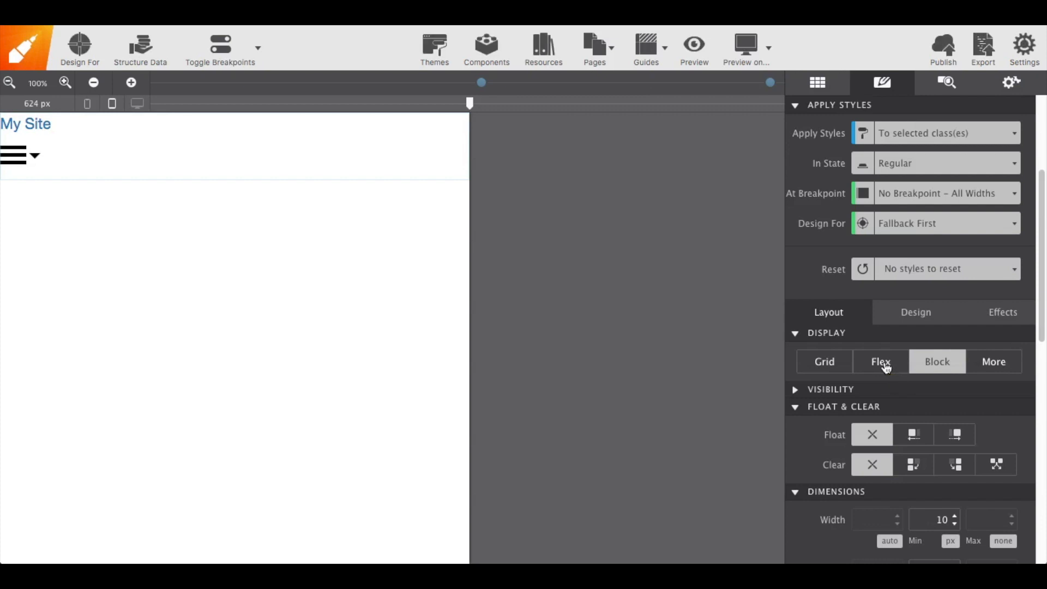
left_click(885, 365)
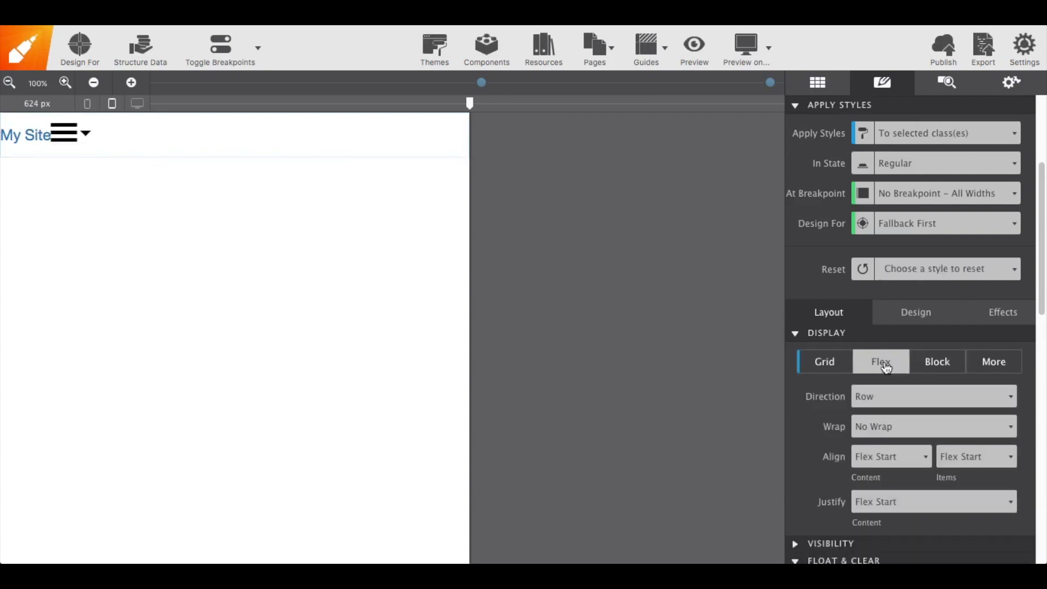
Set the nav-bar's justify content to Space Between
scroll(838, 417, "down", 1)
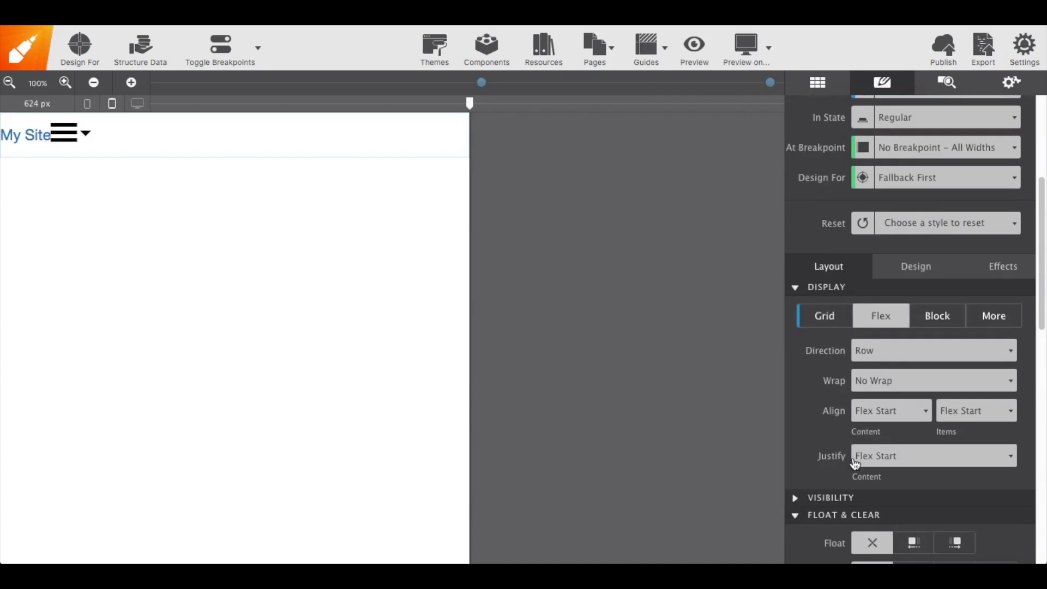
left_click(871, 458)
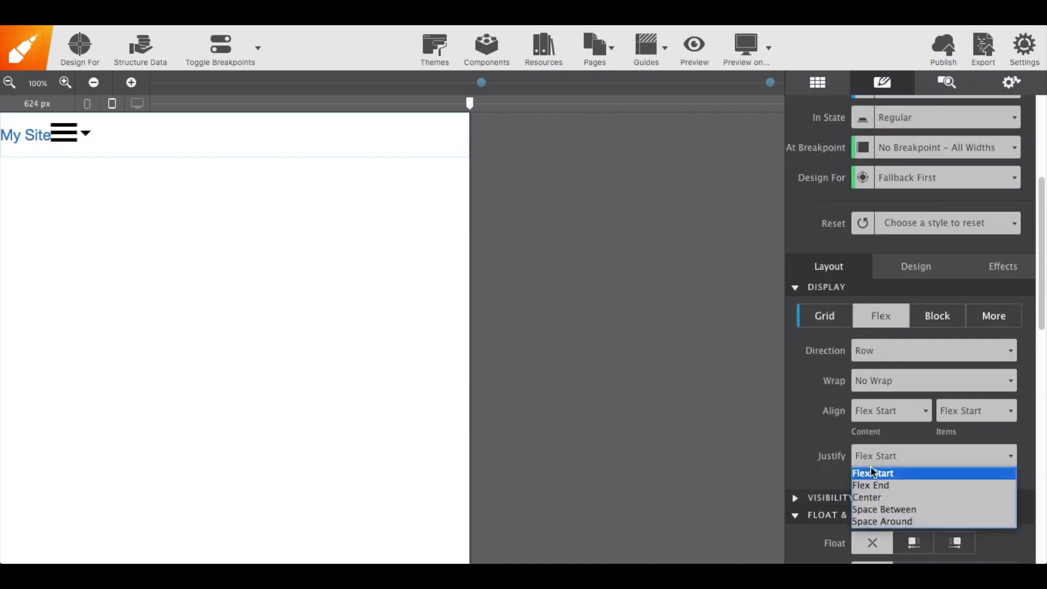
left_click(873, 514)
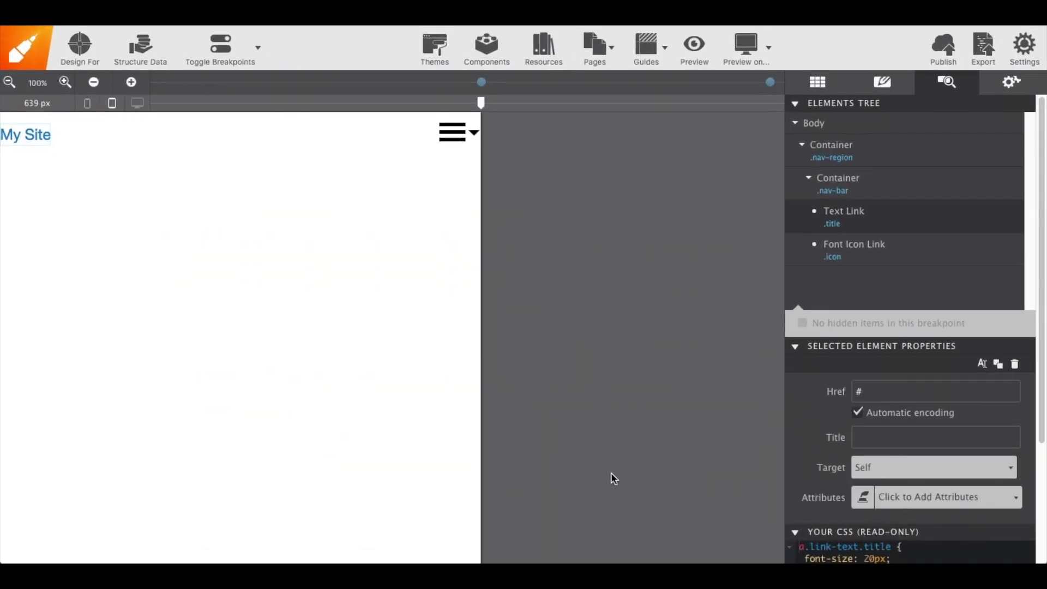
Select the nav-region container and add a Container Div inside it below the nav bar
left_click(849, 246)
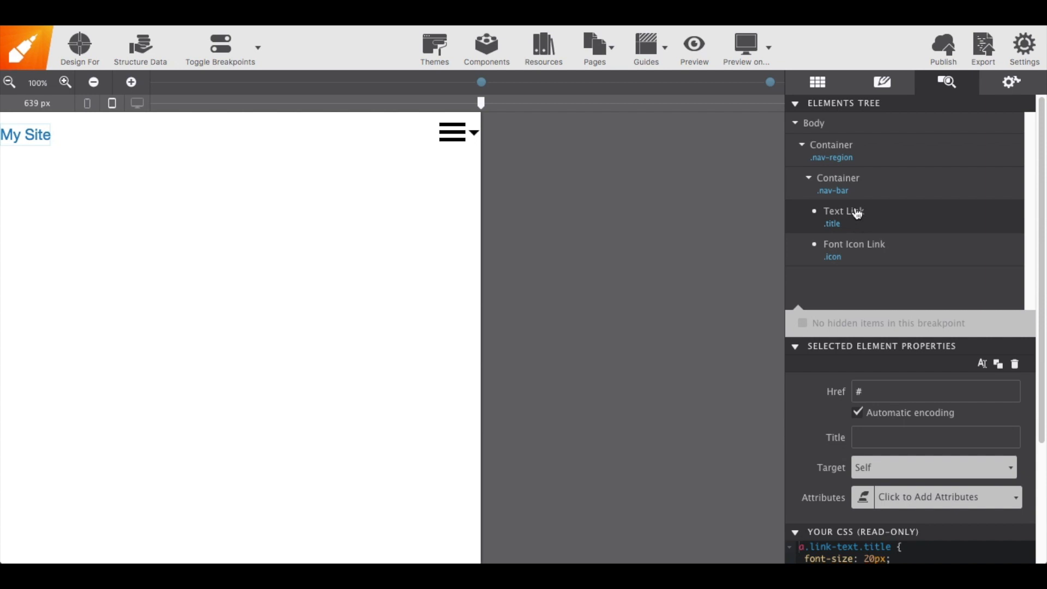
left_click(811, 196)
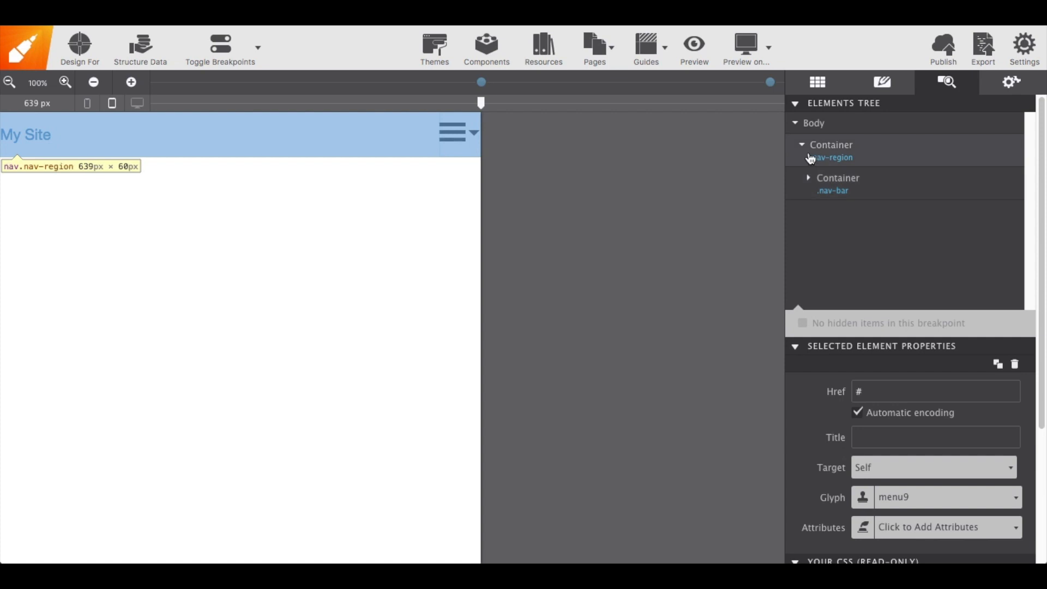
left_click(867, 158)
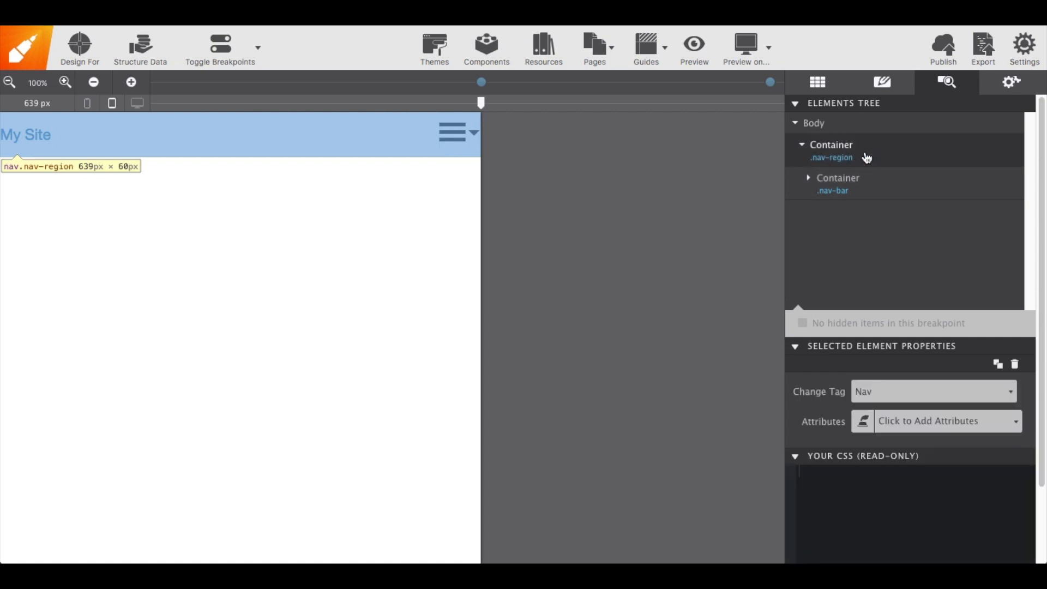
double_click(867, 158)
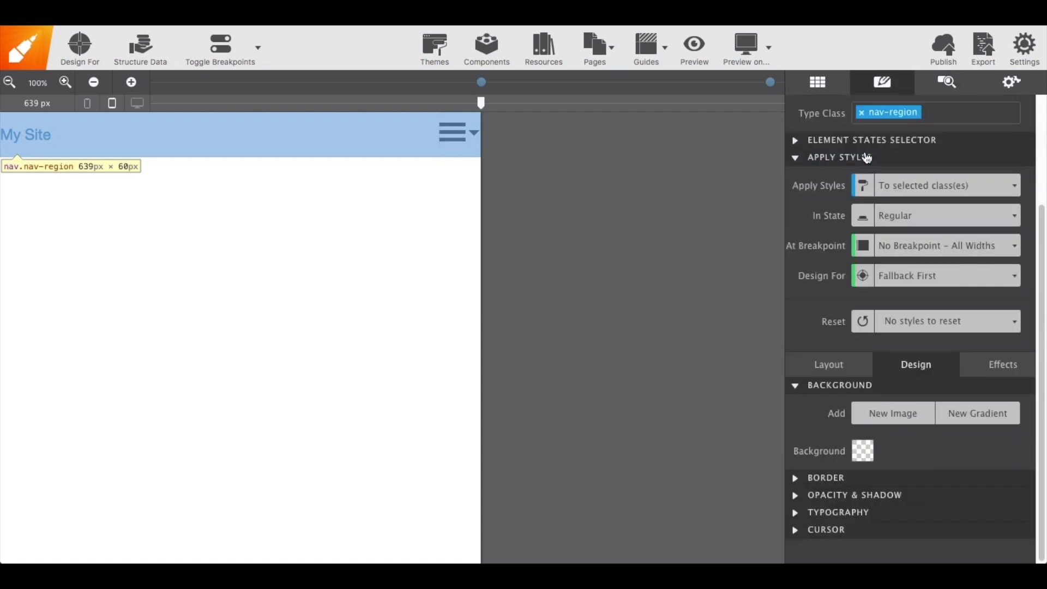
left_click(825, 84)
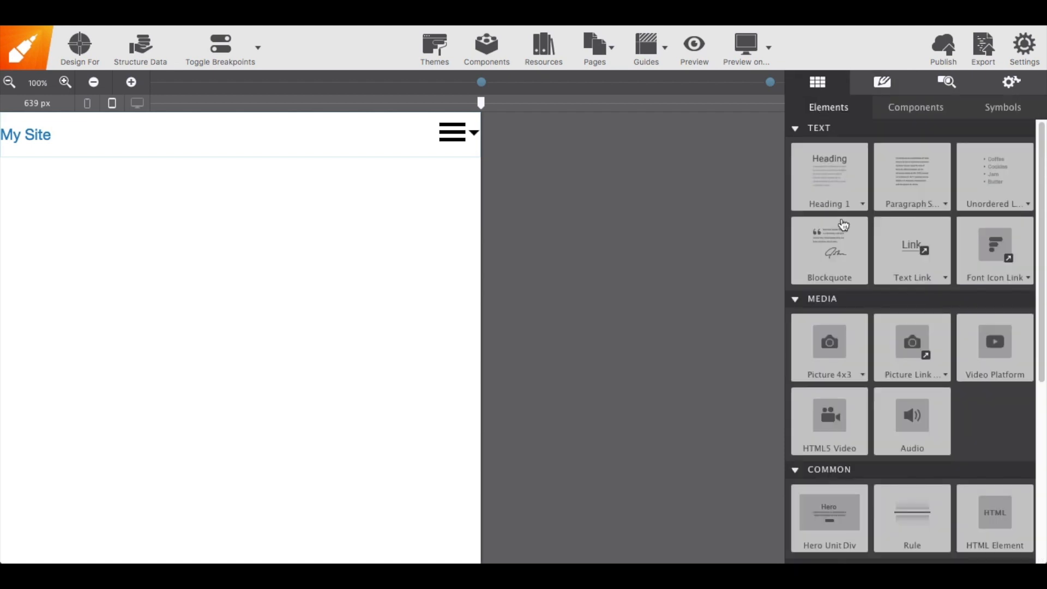
scroll(839, 226, "down", 5)
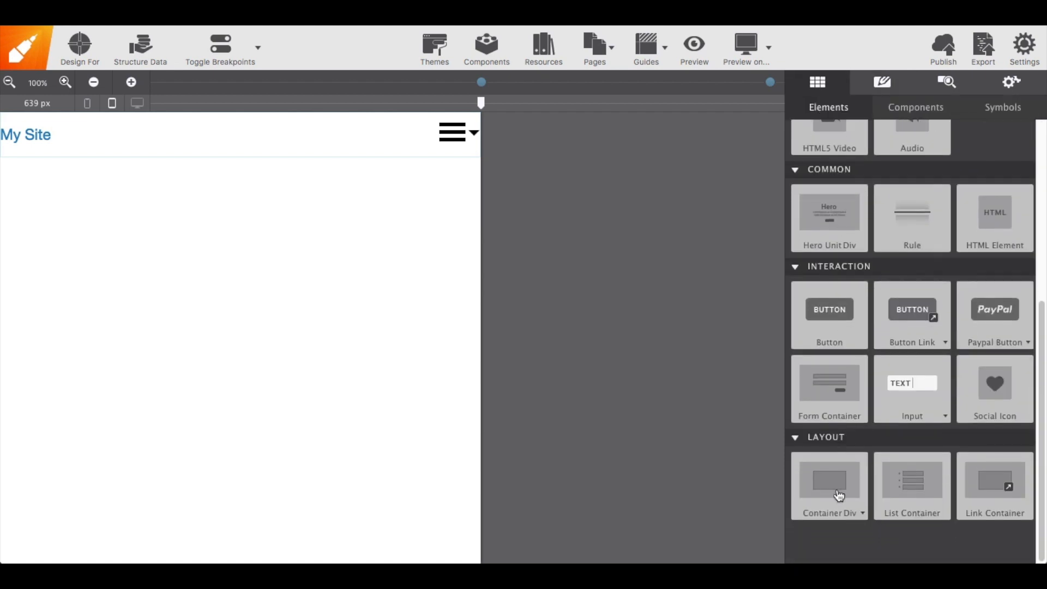
left_click(838, 495)
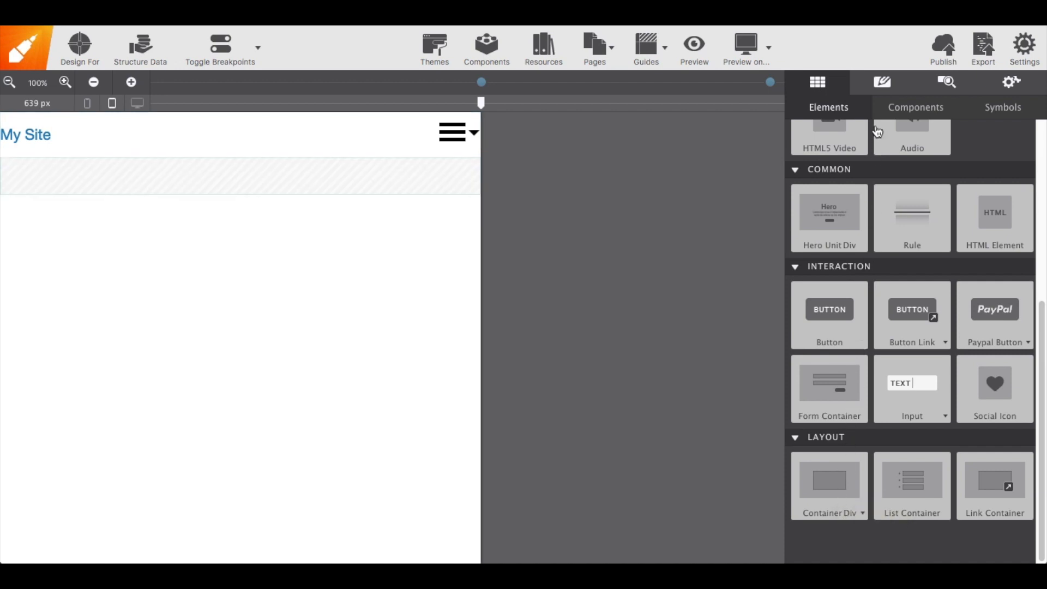
Assign the new container the class subnav-section
left_click(883, 87)
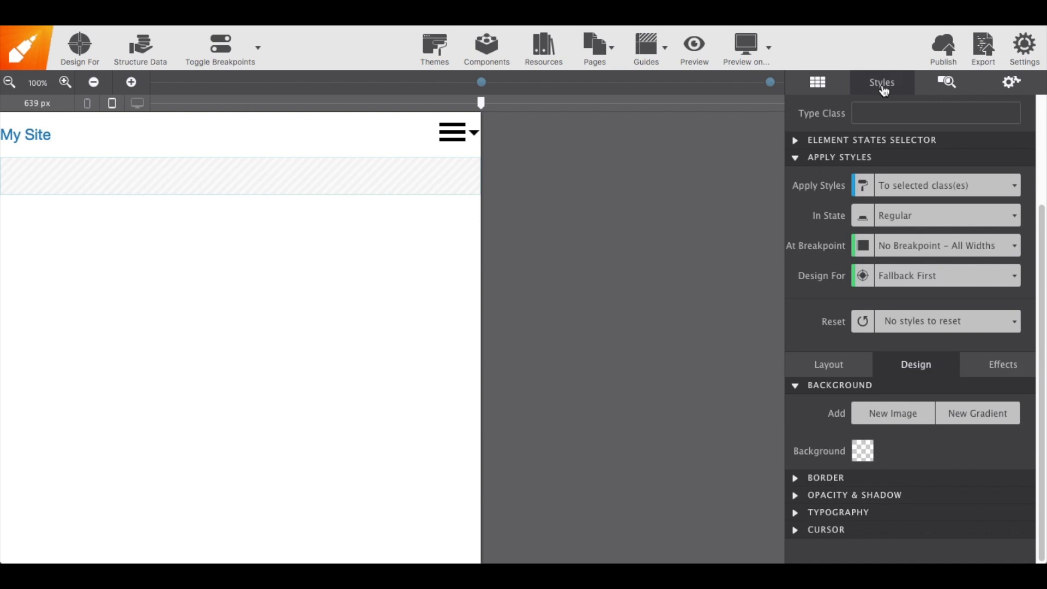
scroll(878, 123, "up", 5)
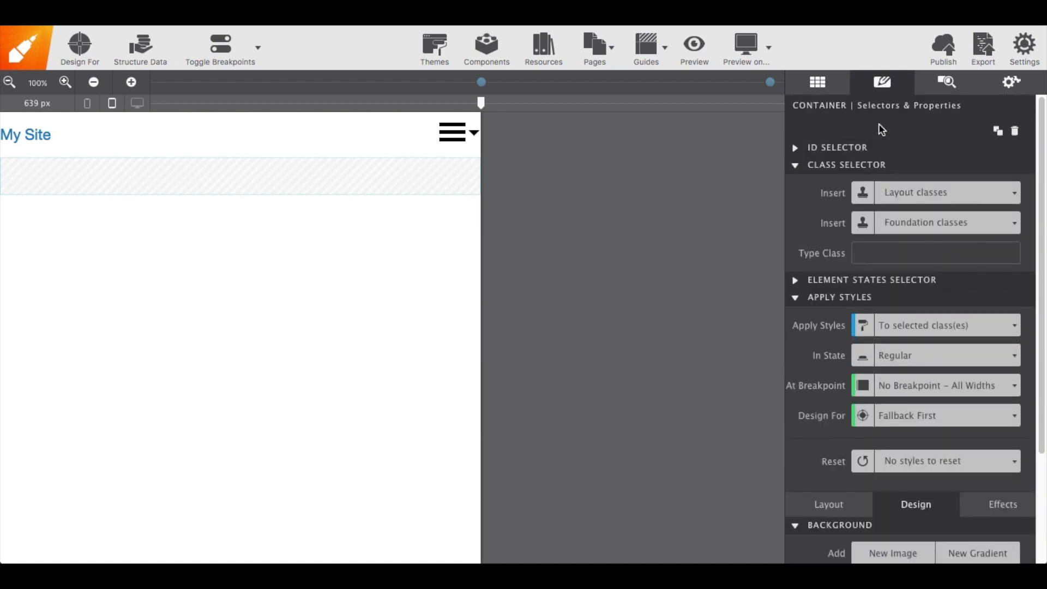
left_click(869, 256)
type("subnav-section")
key("Return")
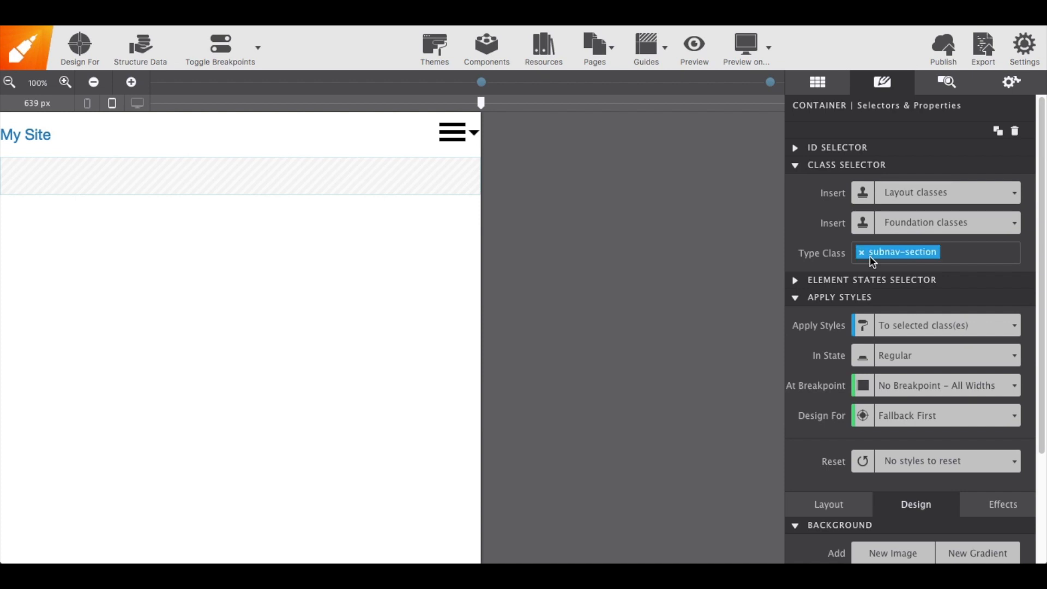
Give the subnav-section container the ID sub-nav
left_click(795, 147)
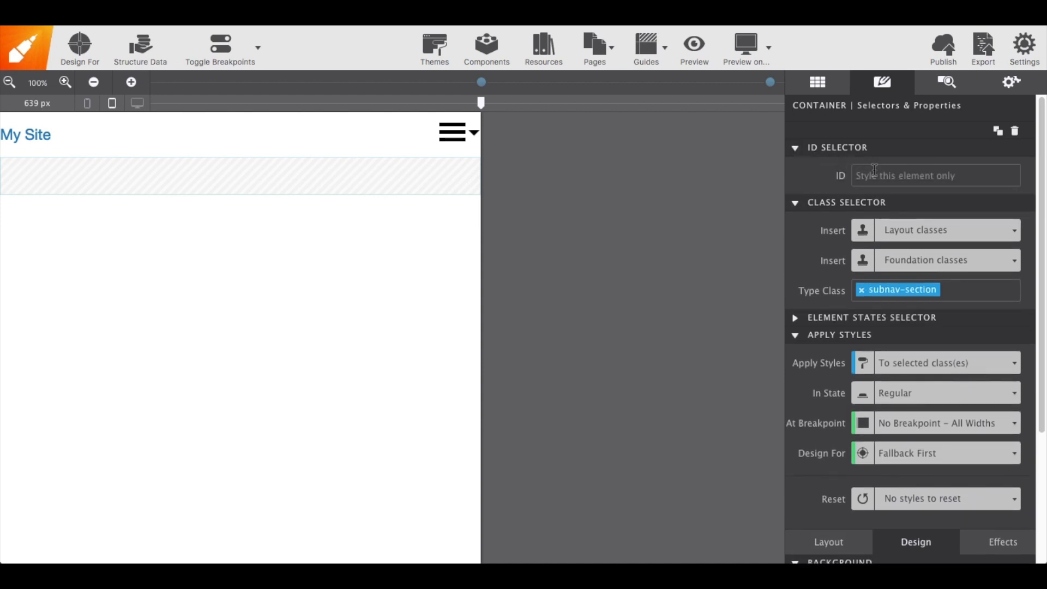
type("sub-nav")
left_click(952, 92)
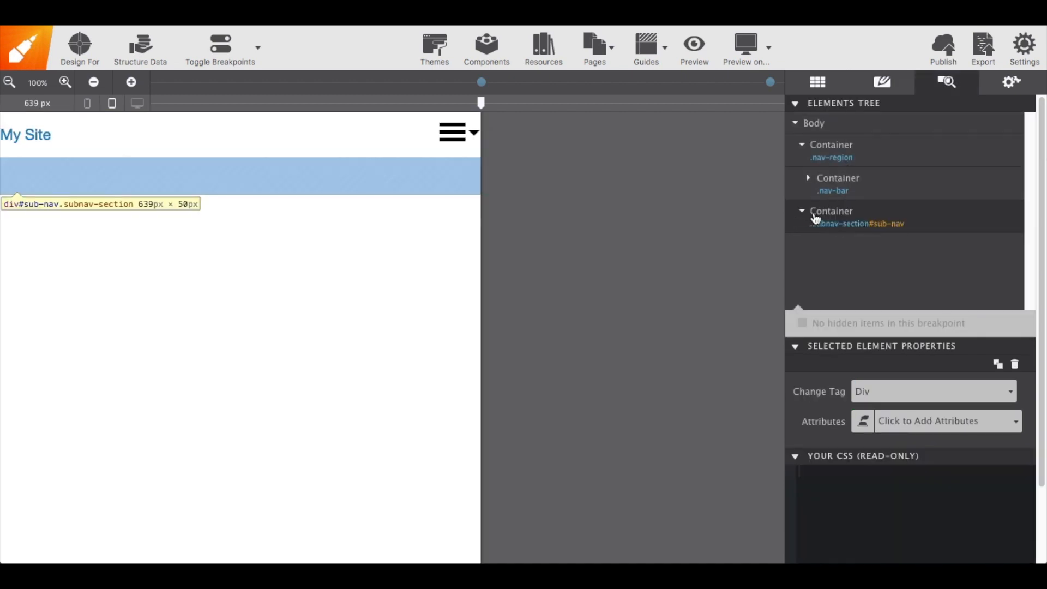
Place a List Container inside the subnav-section container
left_click_drag(816, 214, 853, 207)
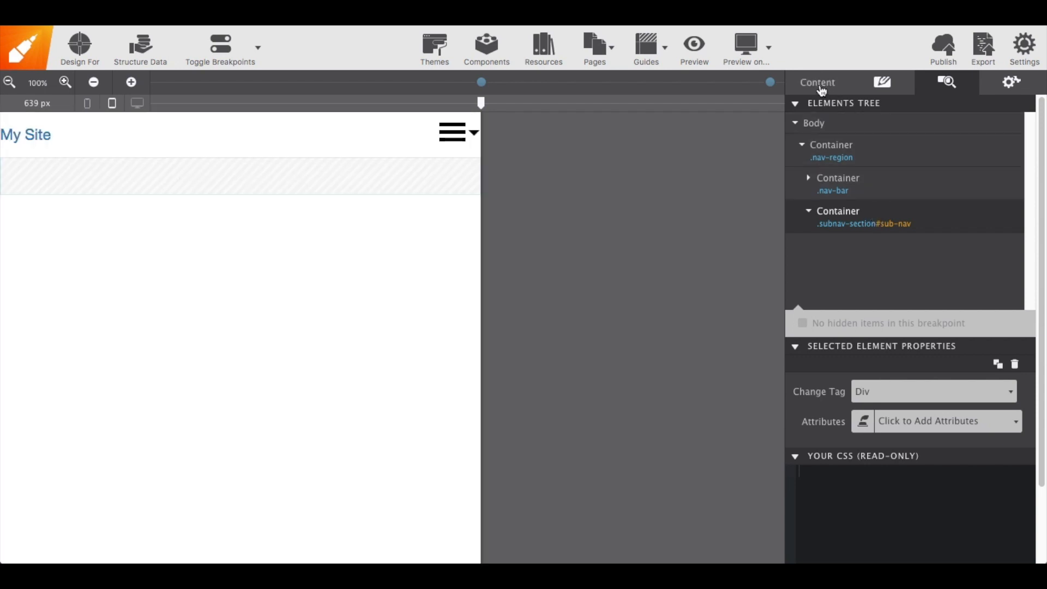
left_click(821, 85)
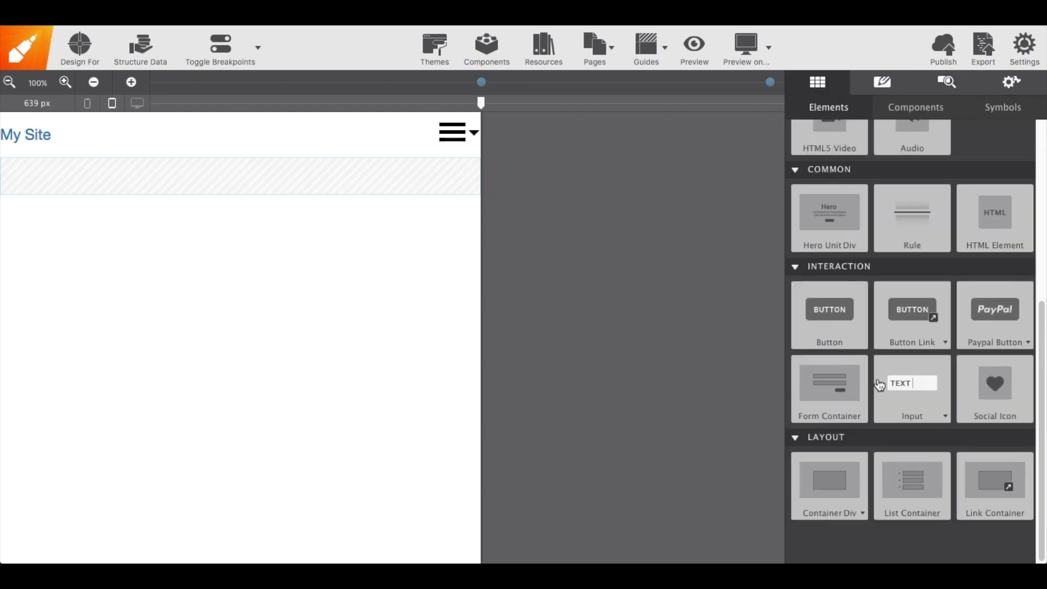
left_click(916, 483)
left_click_drag(915, 484, 391, 177)
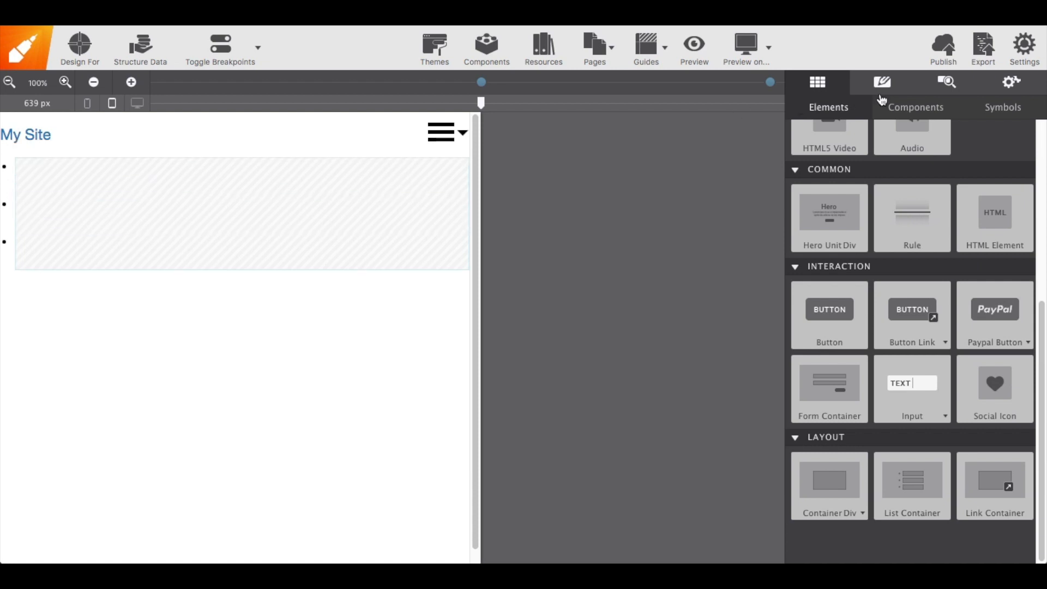
Increase the list's number of items to 4
left_click(949, 83)
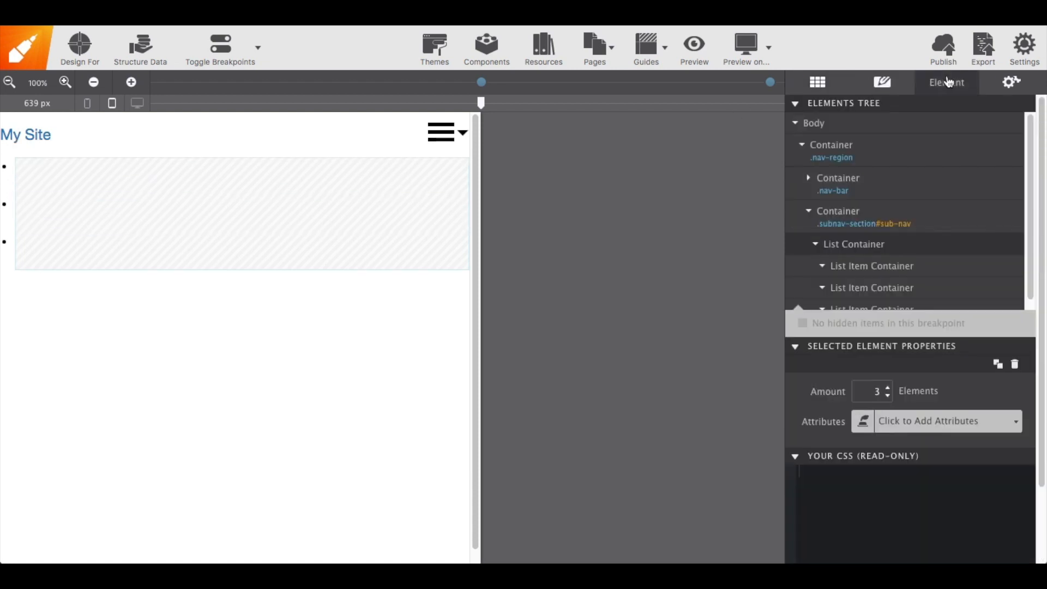
left_click(889, 388)
scroll(865, 292, "down", 1)
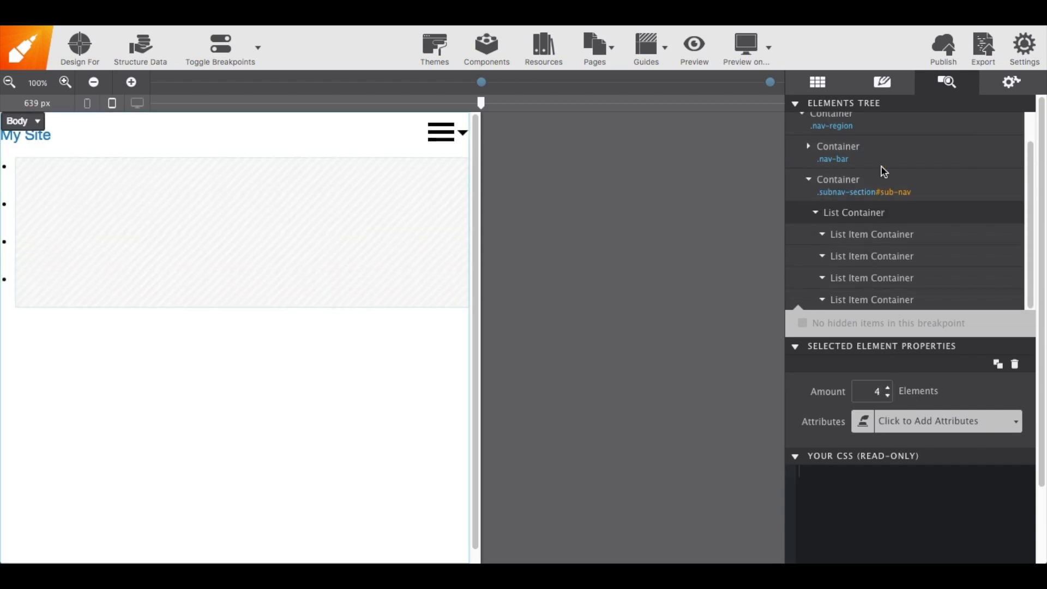
Place a Text Link inside each of the four list items
left_click(819, 84)
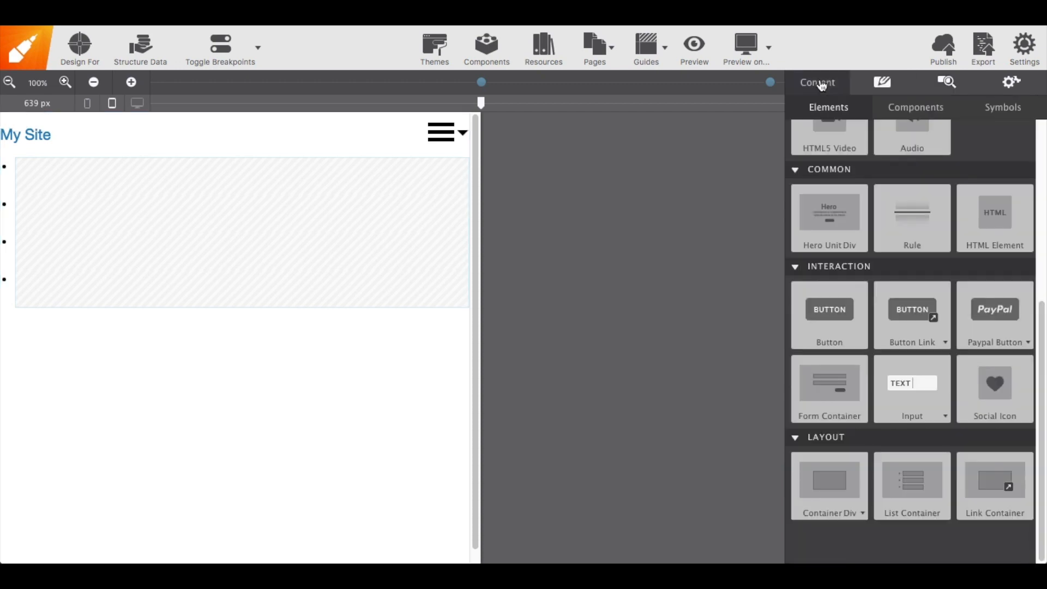
scroll(878, 169, "up", 3)
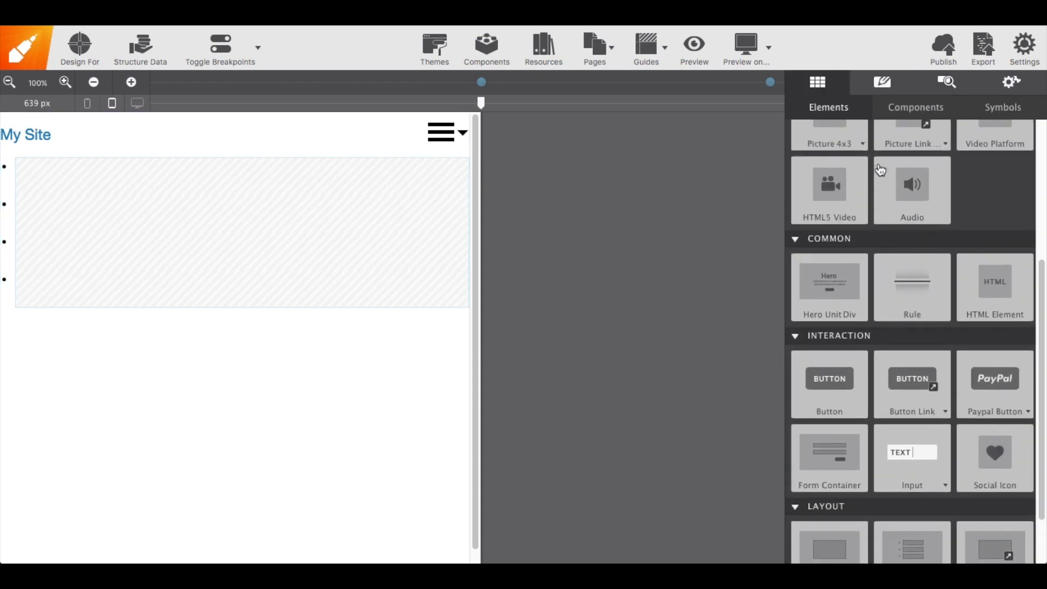
scroll(880, 170, "up", 3)
left_click_drag(905, 168, 430, 168)
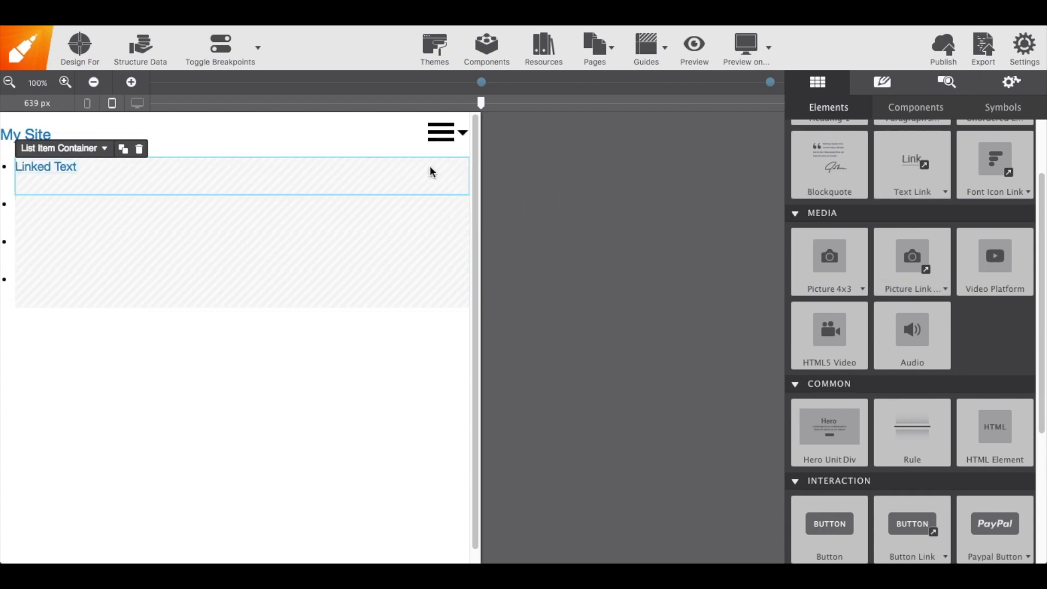
left_click_drag(916, 163, 404, 204)
left_click_drag(905, 166, 436, 206)
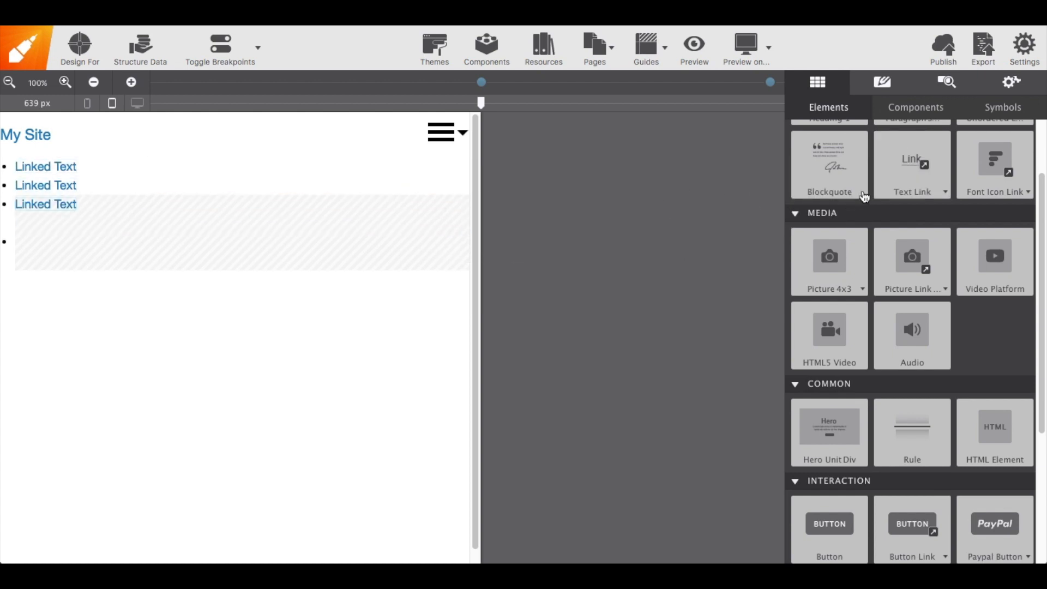
left_click_drag(909, 168, 423, 227)
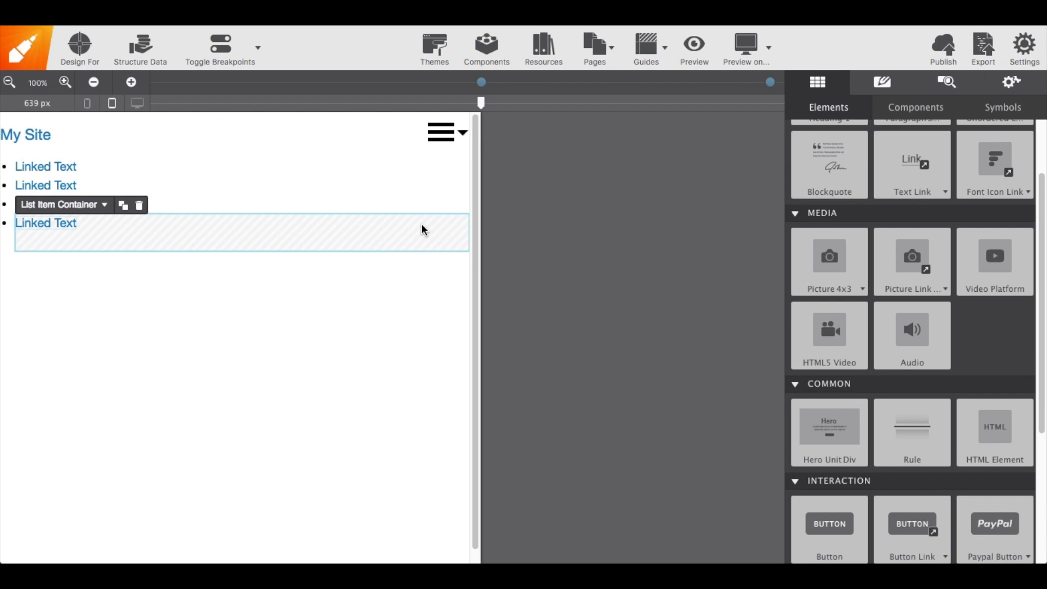
Change the first two link texts to Home and About
left_click(58, 170)
left_click(58, 170)
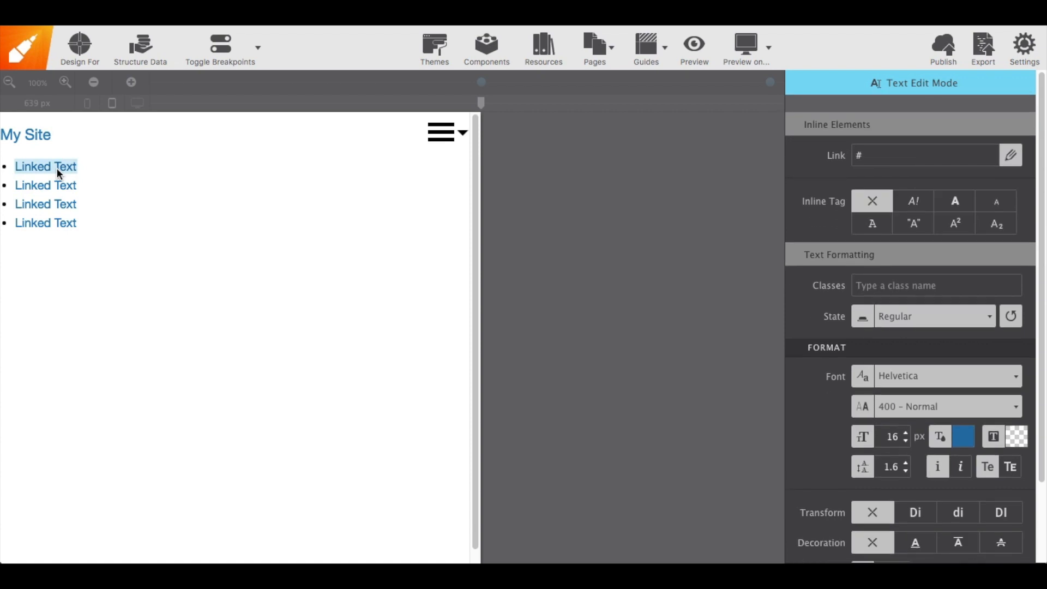
type("Home")
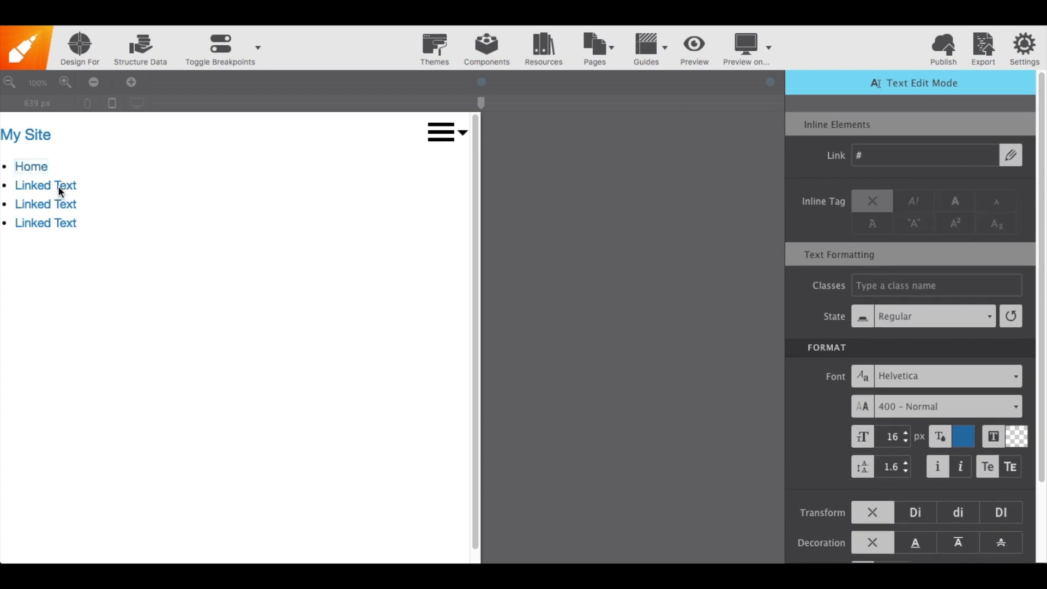
left_click(60, 186)
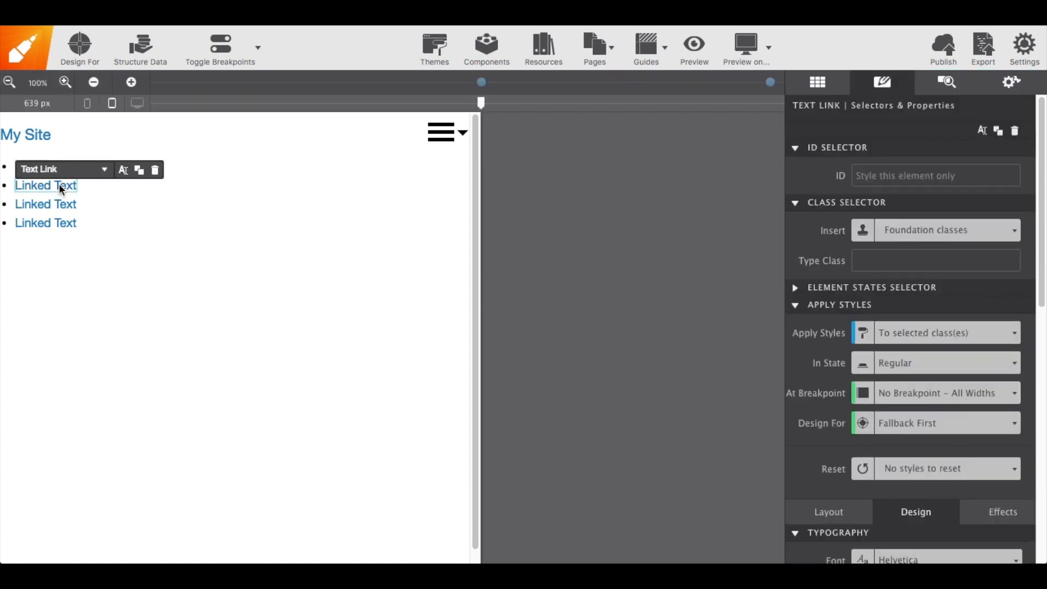
left_click(59, 185)
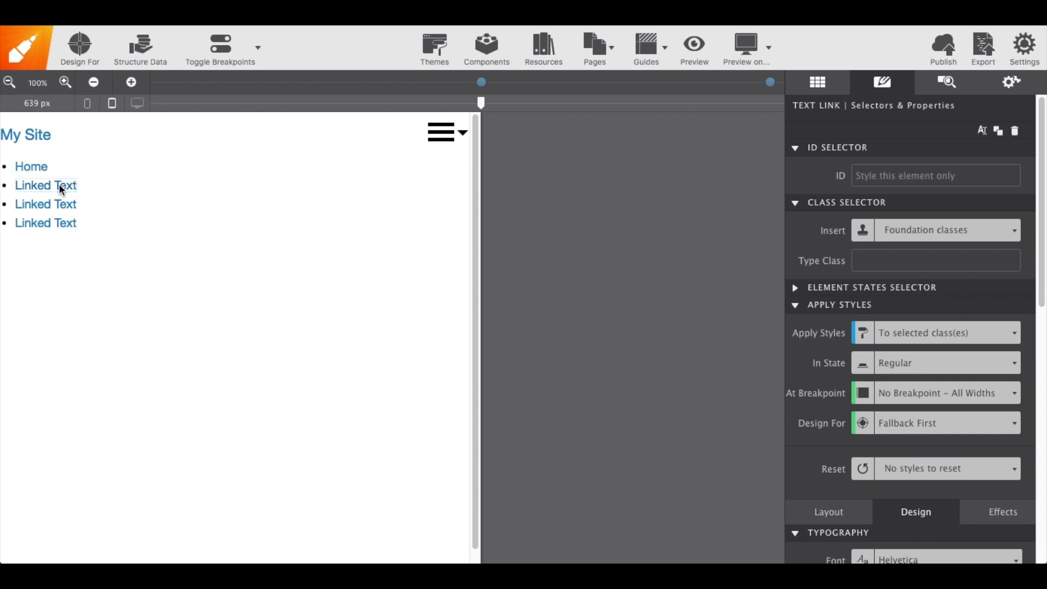
type("About")
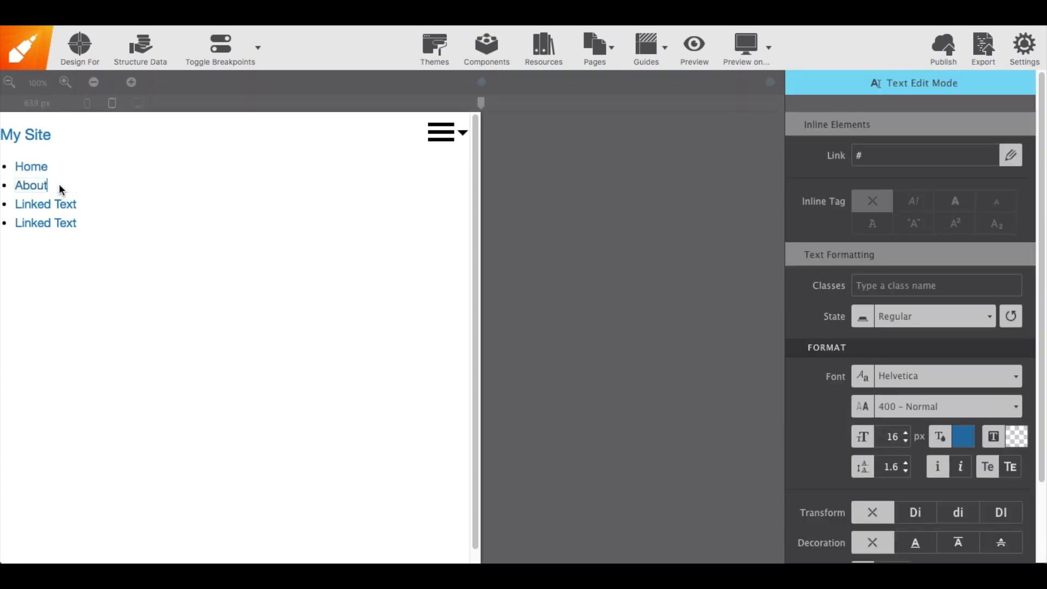
Change the third and fourth link texts to Services and Contact
left_click(64, 202)
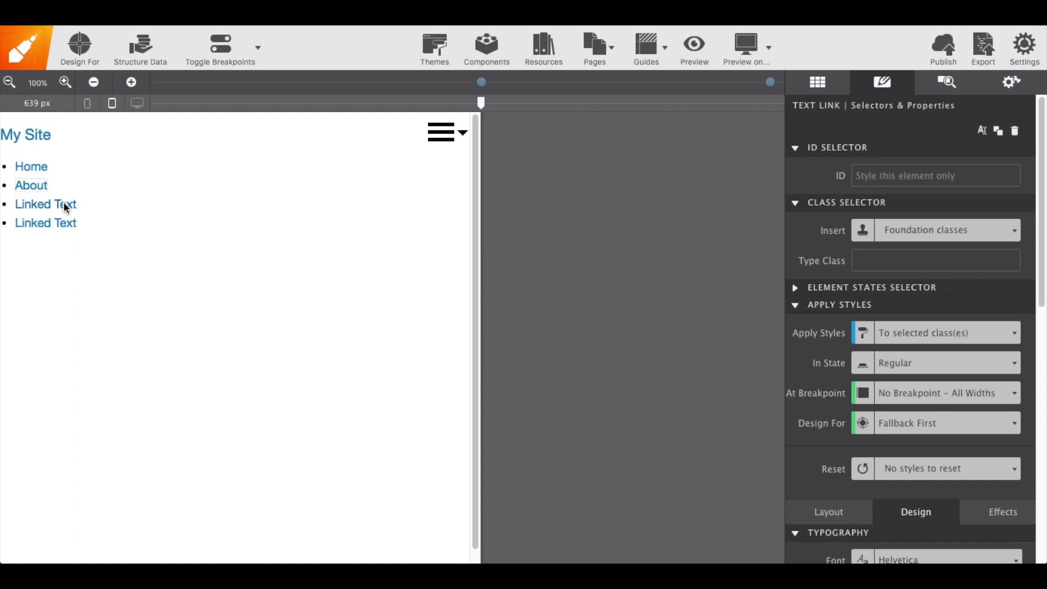
double_click(60, 210)
type("Services")
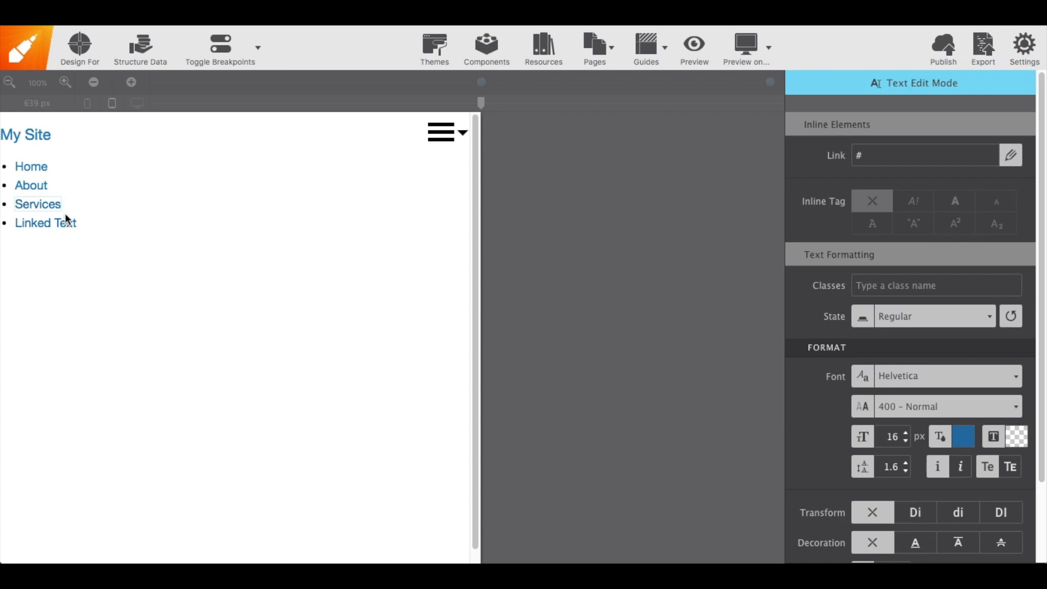
left_click(64, 215)
left_click(63, 223)
left_click(63, 221)
double_click(51, 224)
key("super+a")
type("Contact")
key("Escape")
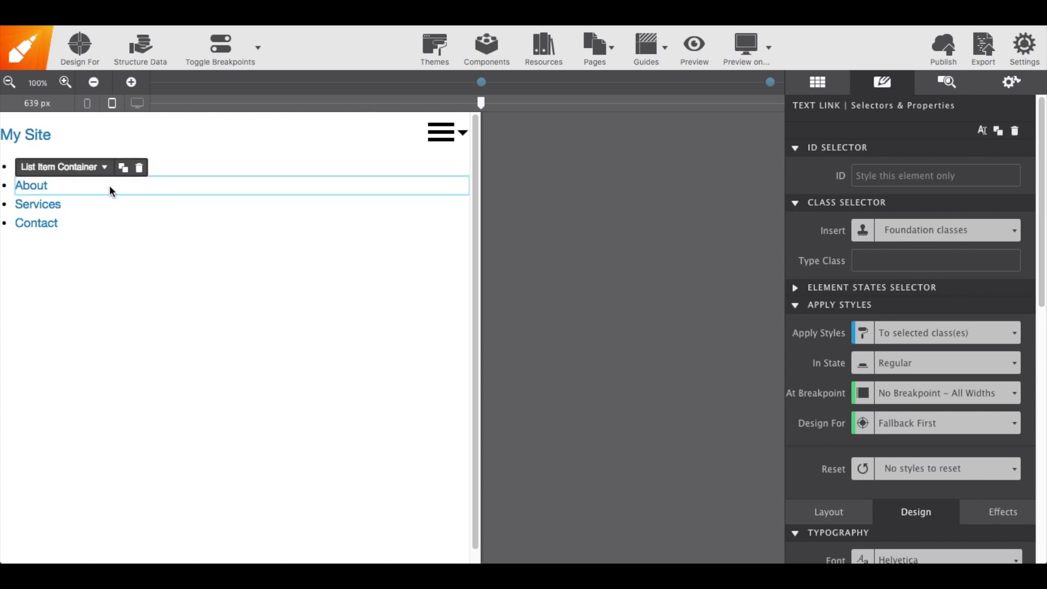
Set the Home link's href to index.html
left_click(962, 84)
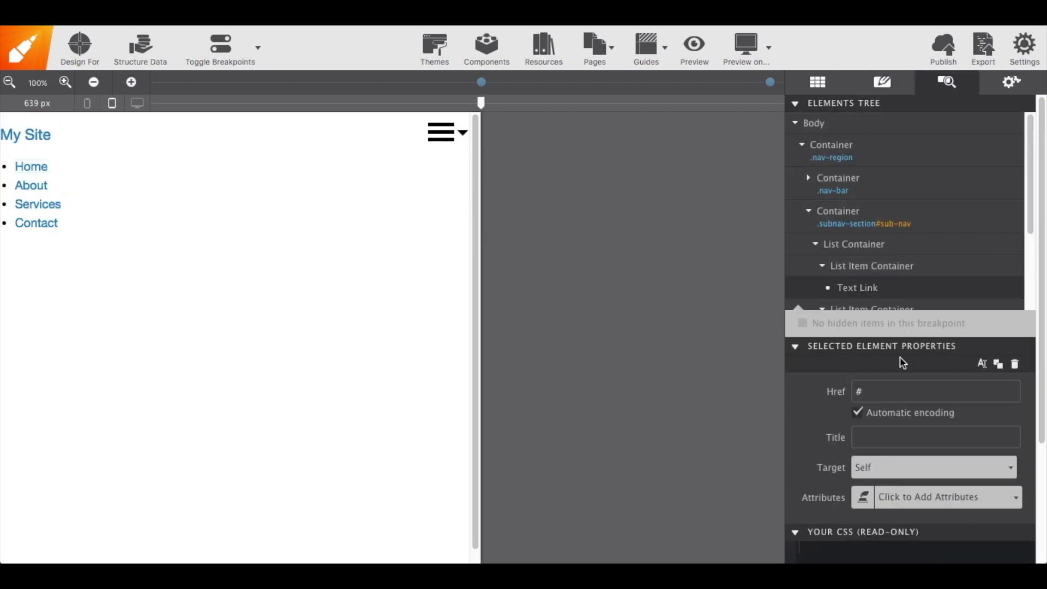
left_click(887, 388)
key("BackSpace")
type("index.html")
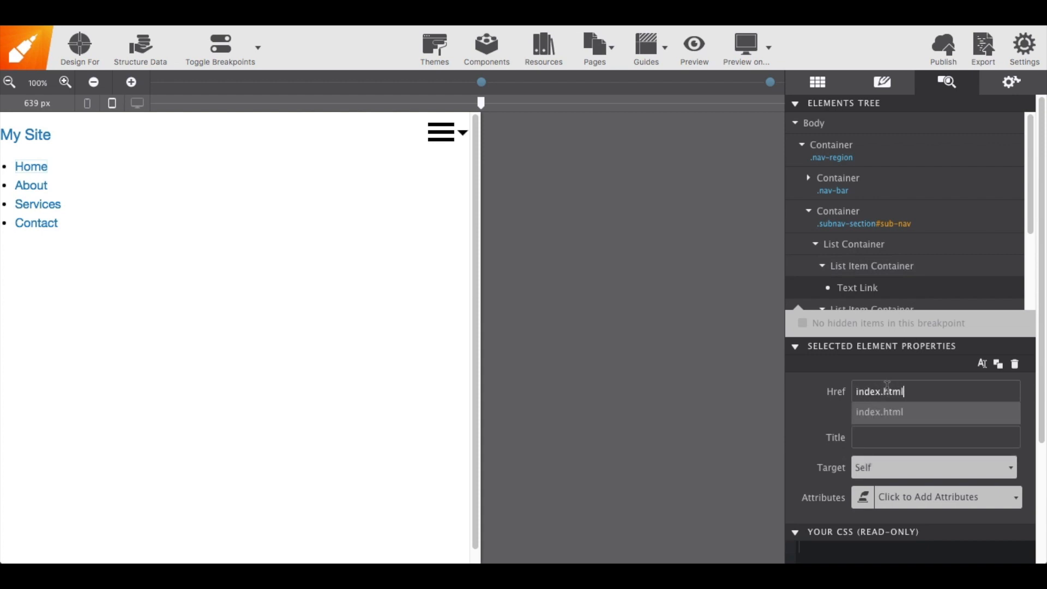
key("Return")
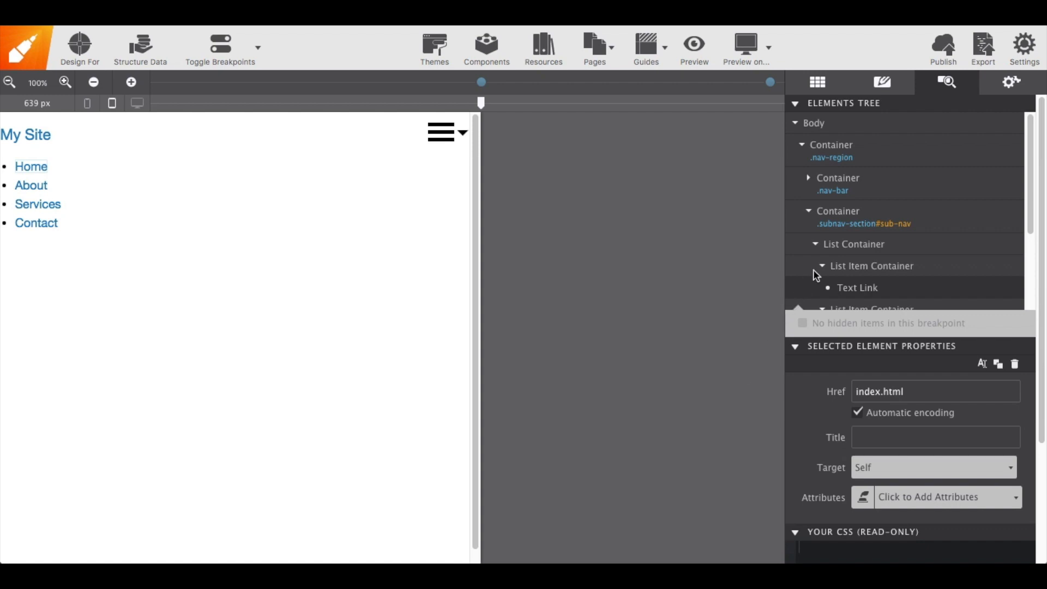
Give the list container the classes vertical, medium-horizontal and menu
left_click(845, 254)
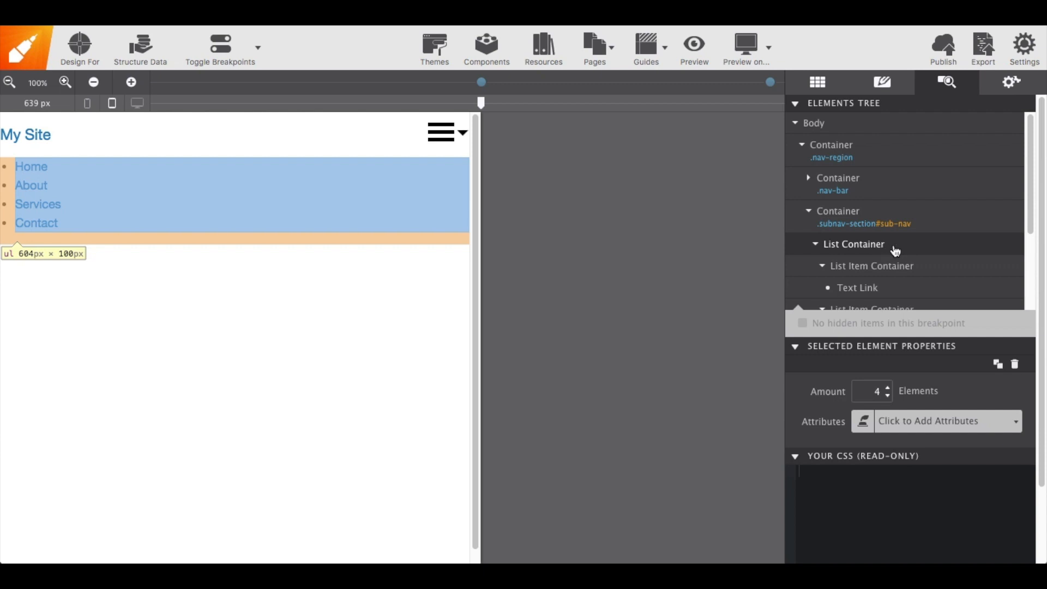
double_click(894, 247)
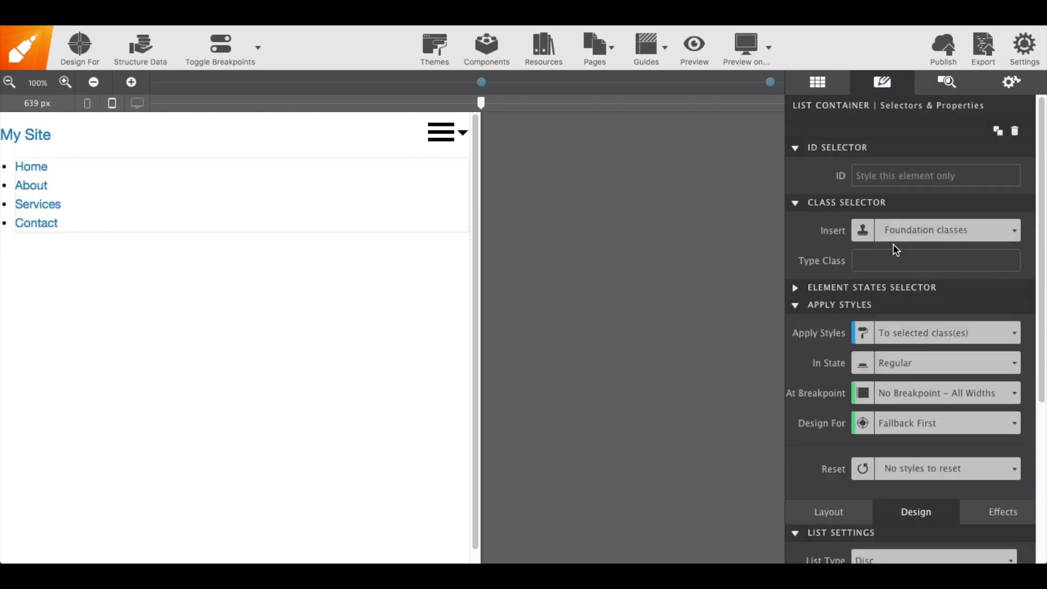
left_click(886, 263)
type("vertical")
key("Return")
type("medium")
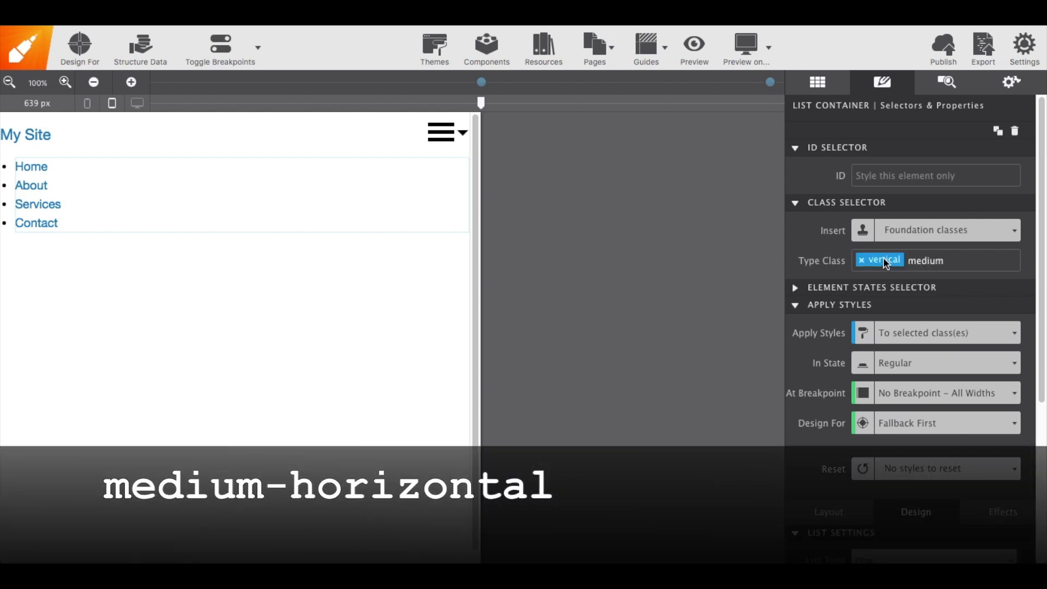
type("-hor")
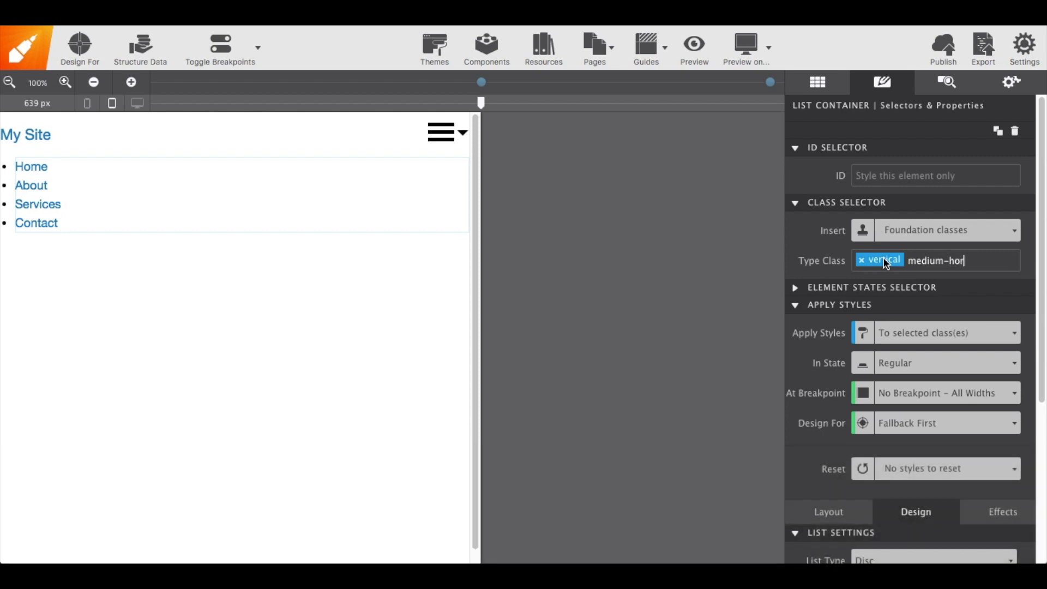
type("izontal")
key("Return")
type("menu")
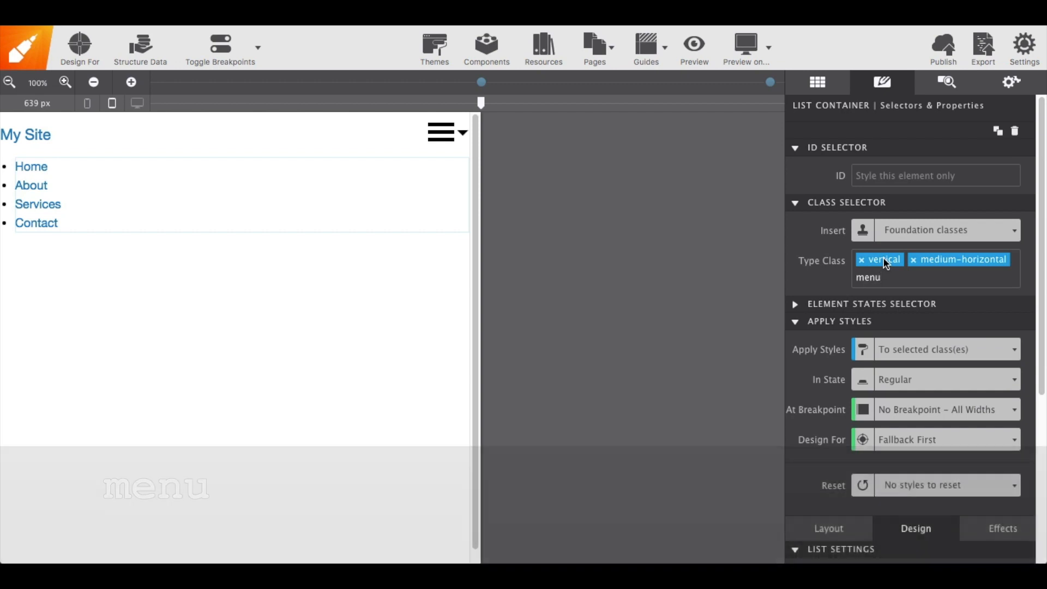
key("Return")
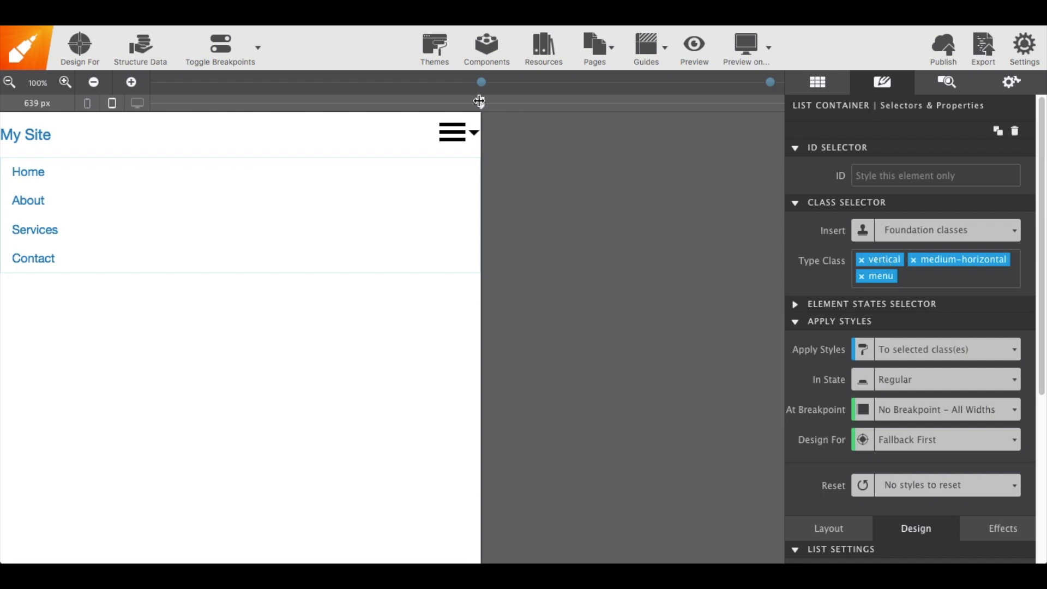
Add the Data Responsive Menu attribute to the list container
mouse_move(481, 103)
left_mouse_down()
mouse_move(561, 98)
mouse_move(470, 102)
left_mouse_up()
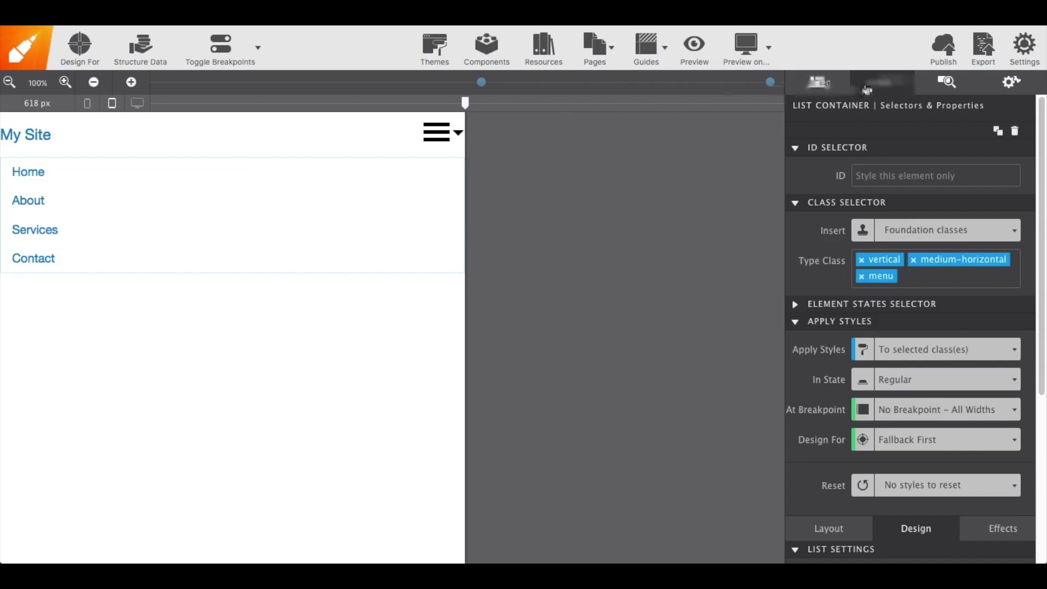
left_click(942, 89)
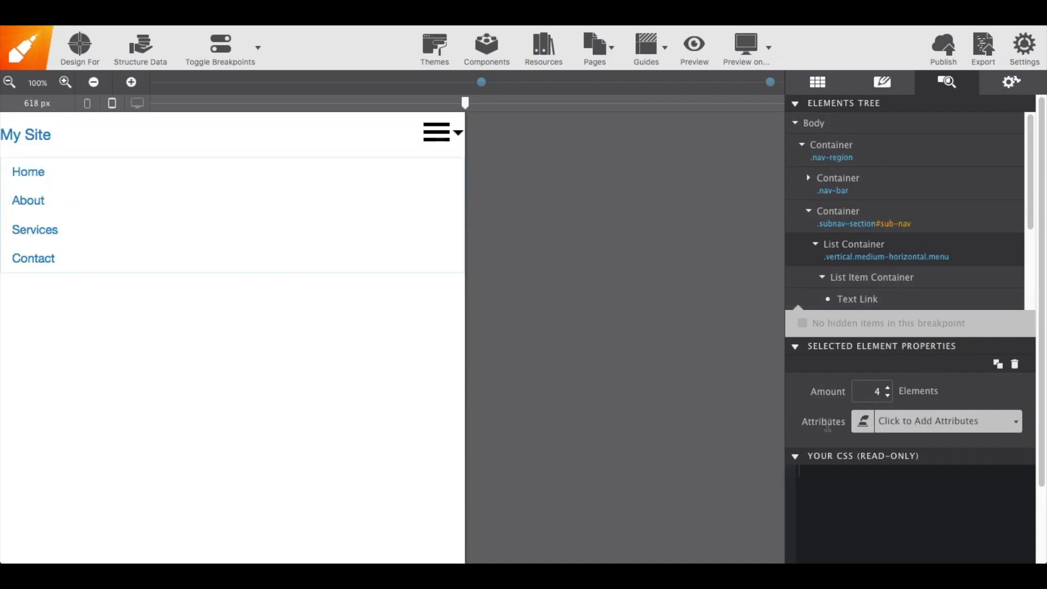
left_click(903, 426)
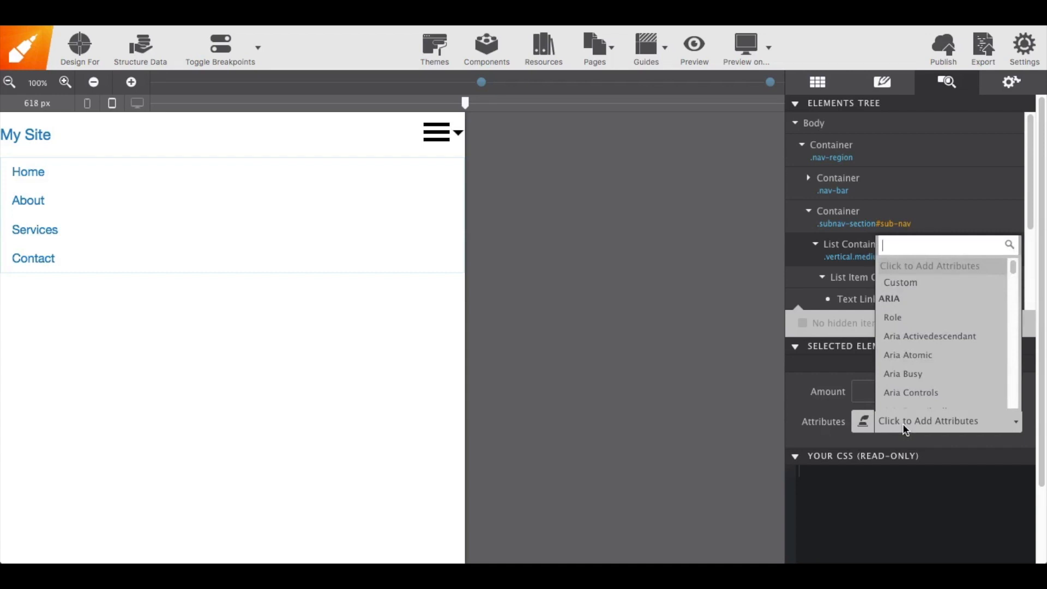
type("data")
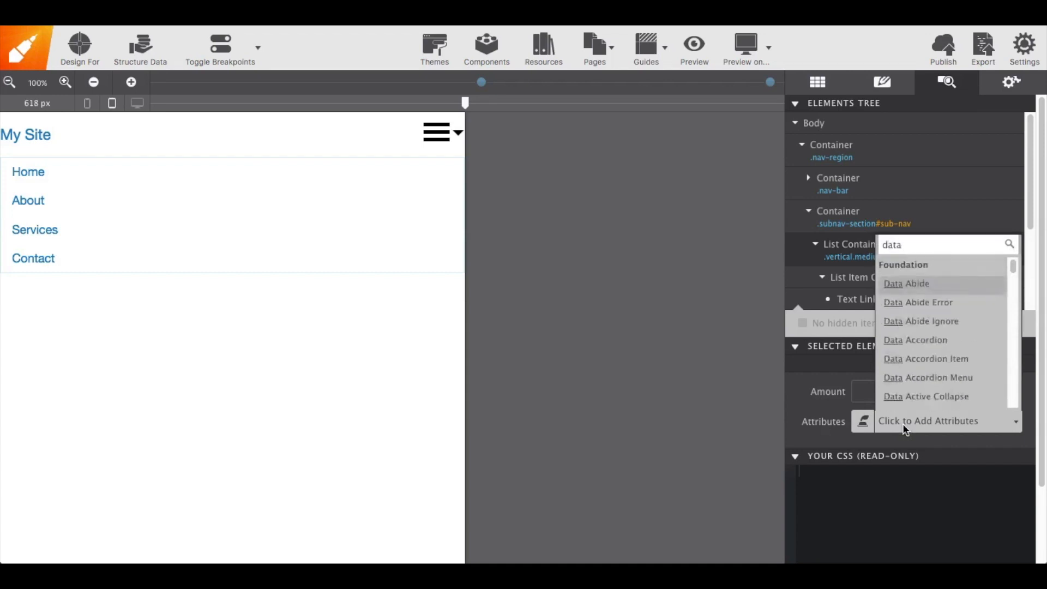
type(" responsi")
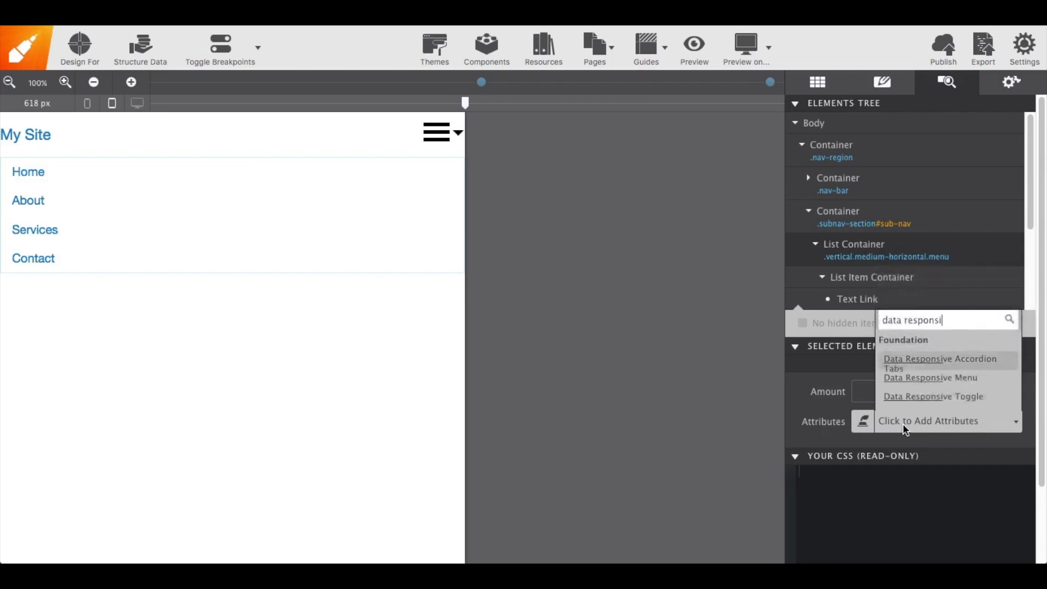
type("ve menu")
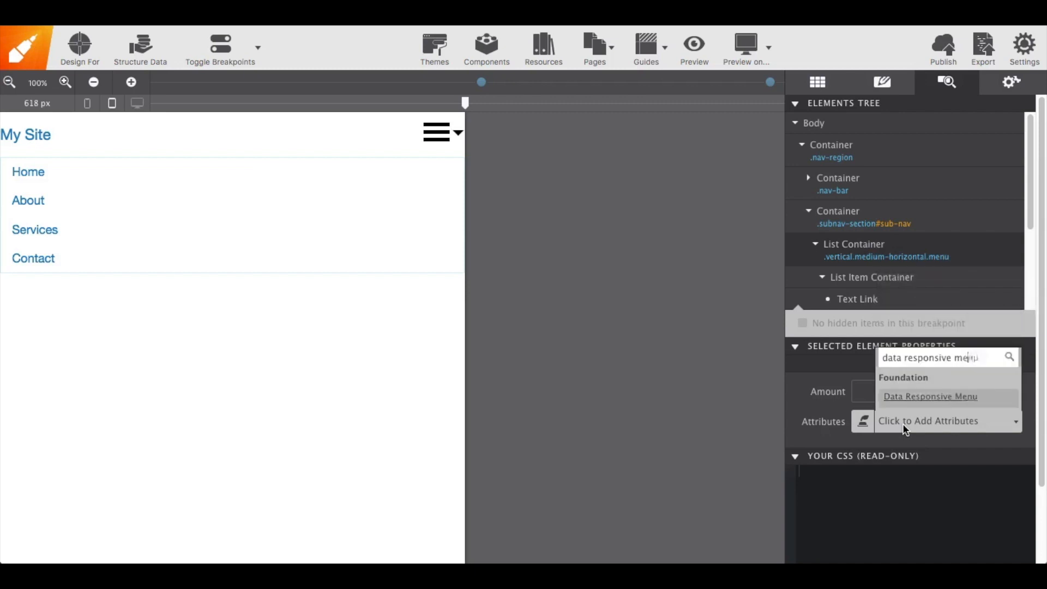
key("Return")
Set the data-responsive-menu attribute value to accordion medium-dropdown
left_click(904, 511)
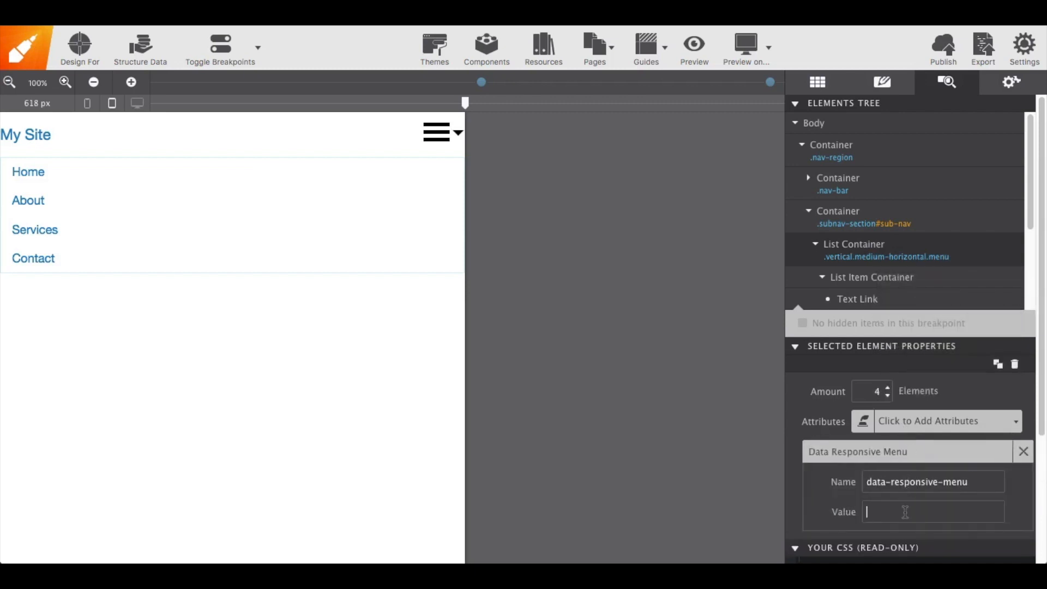
type("accordion medium-dropdown")
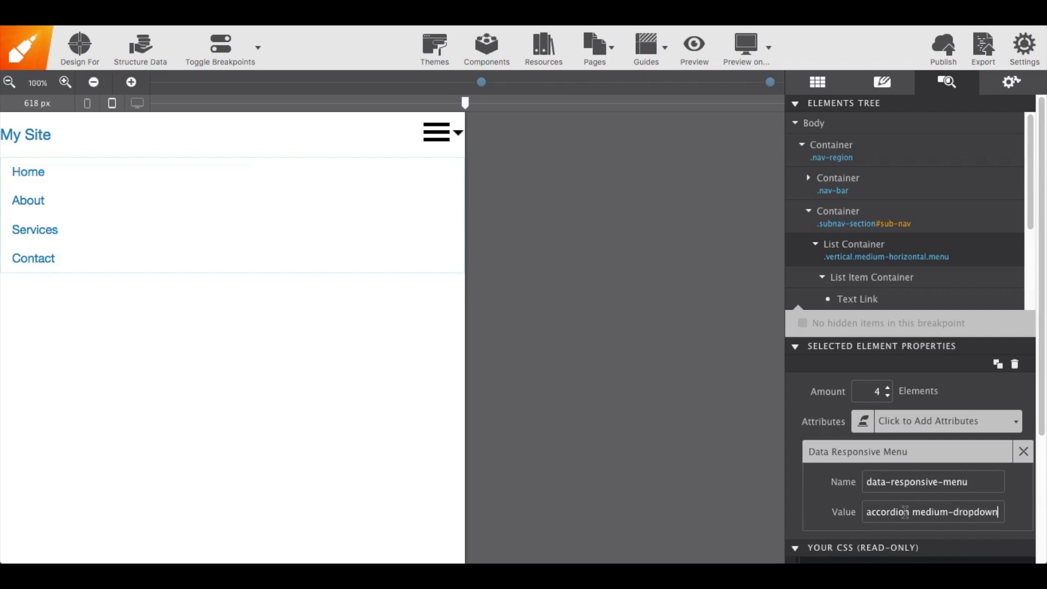
key("Return")
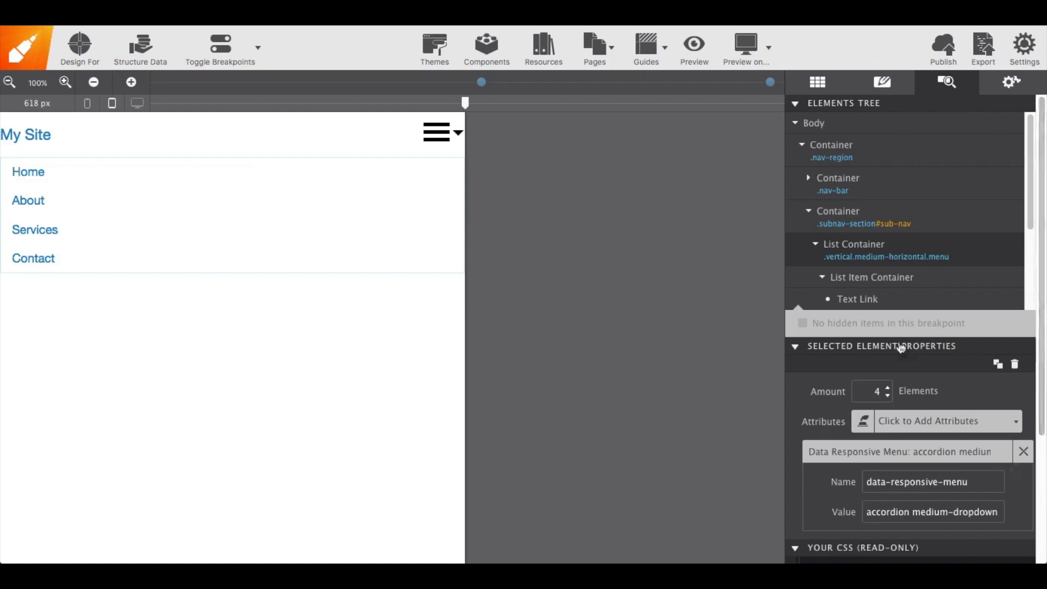
Add a Data Responsive Toggle attribute with the value sub-nav to the nav-bar container
left_click(809, 212)
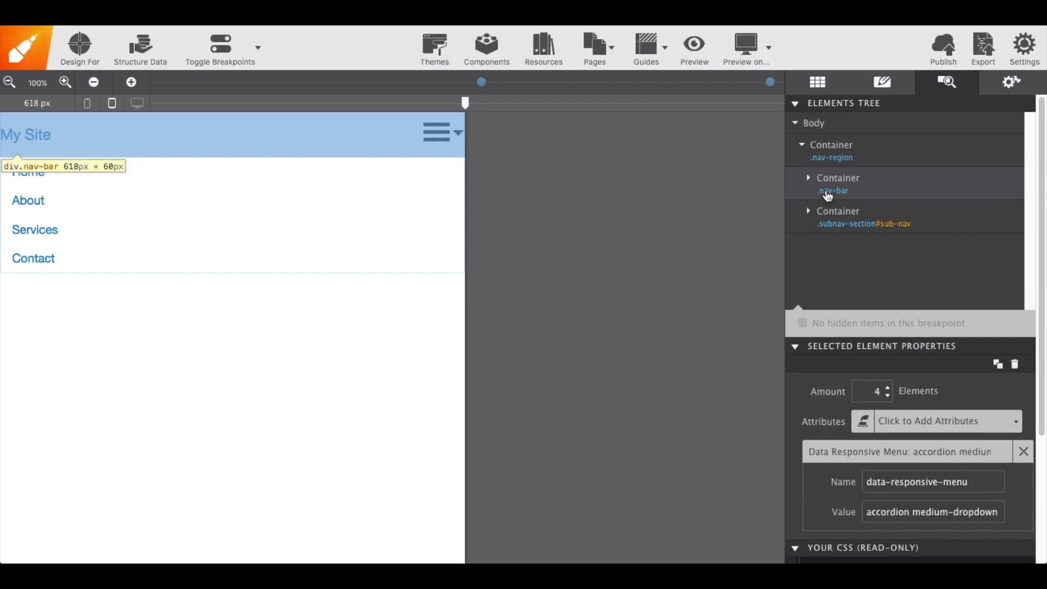
left_click(828, 197)
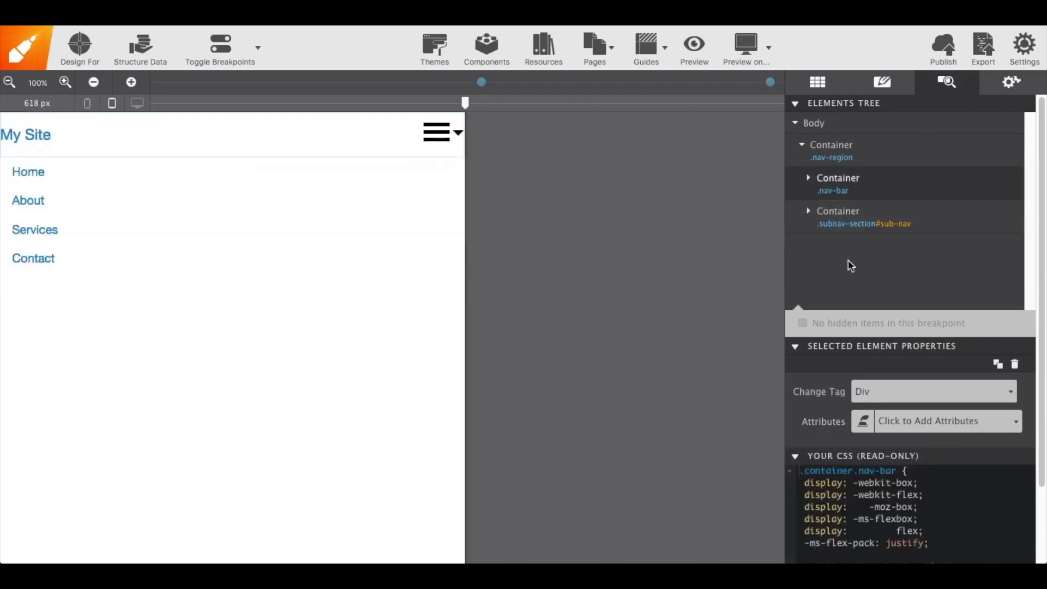
left_click(899, 422)
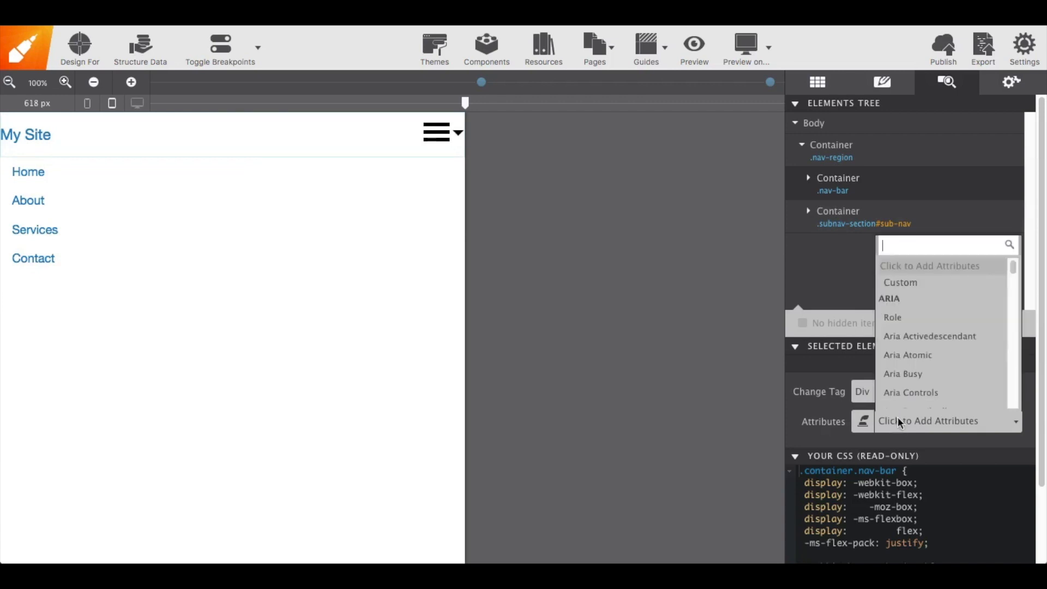
type("data")
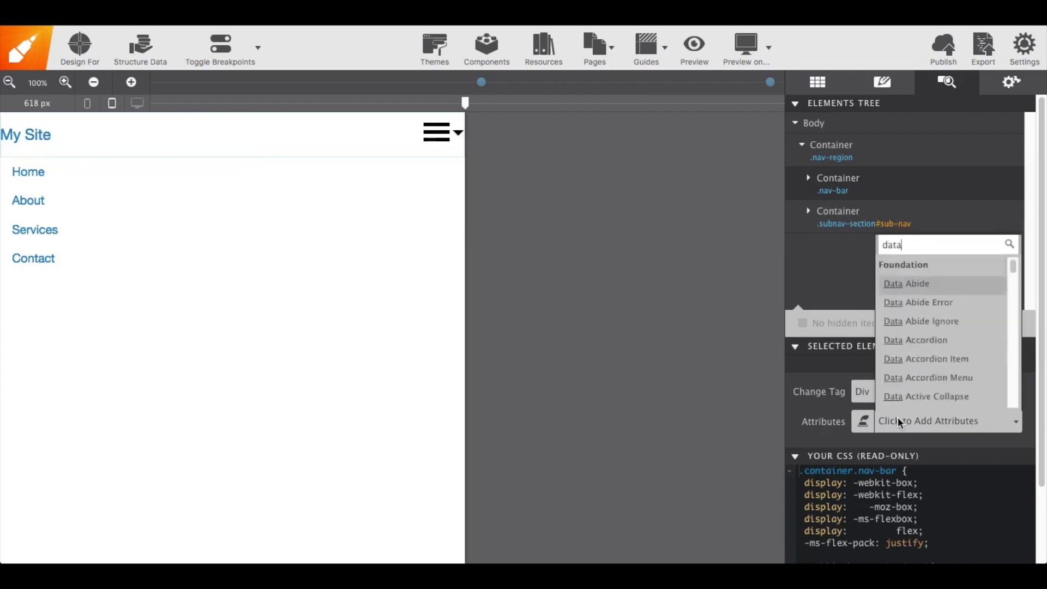
type(" re")
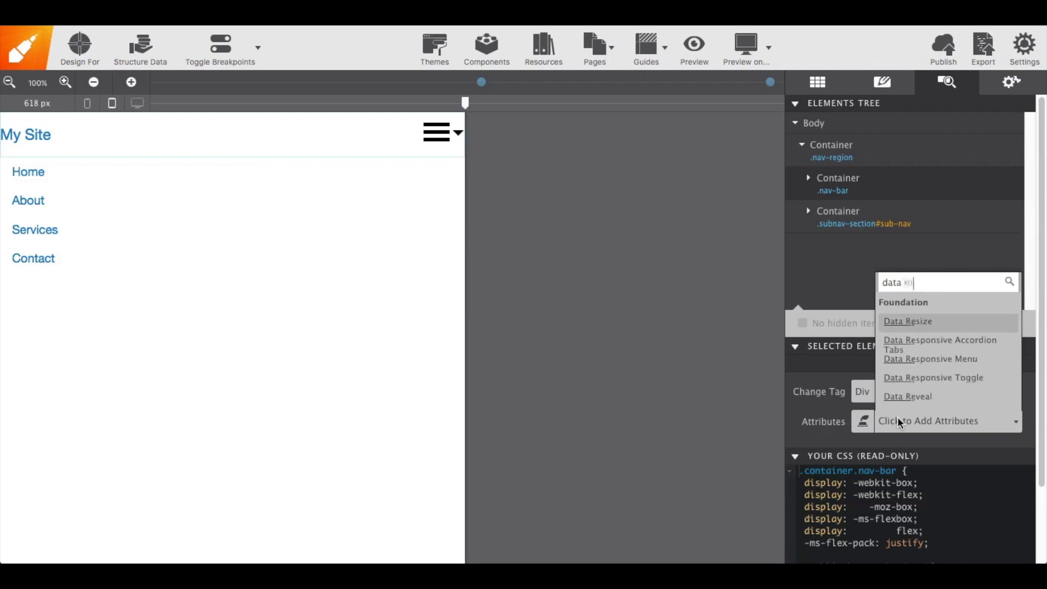
type("sponsive")
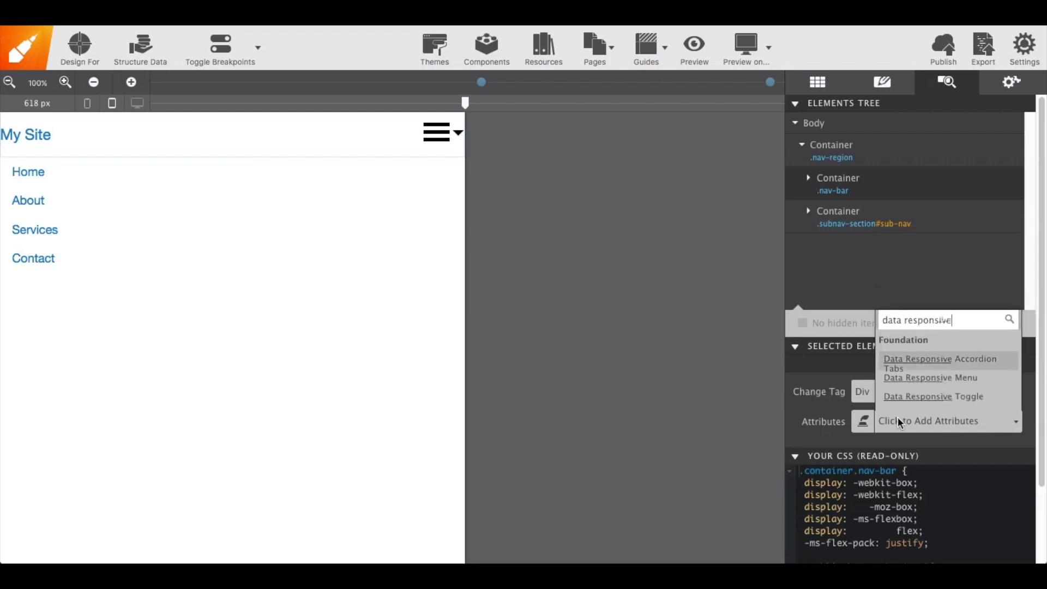
type(" toggle")
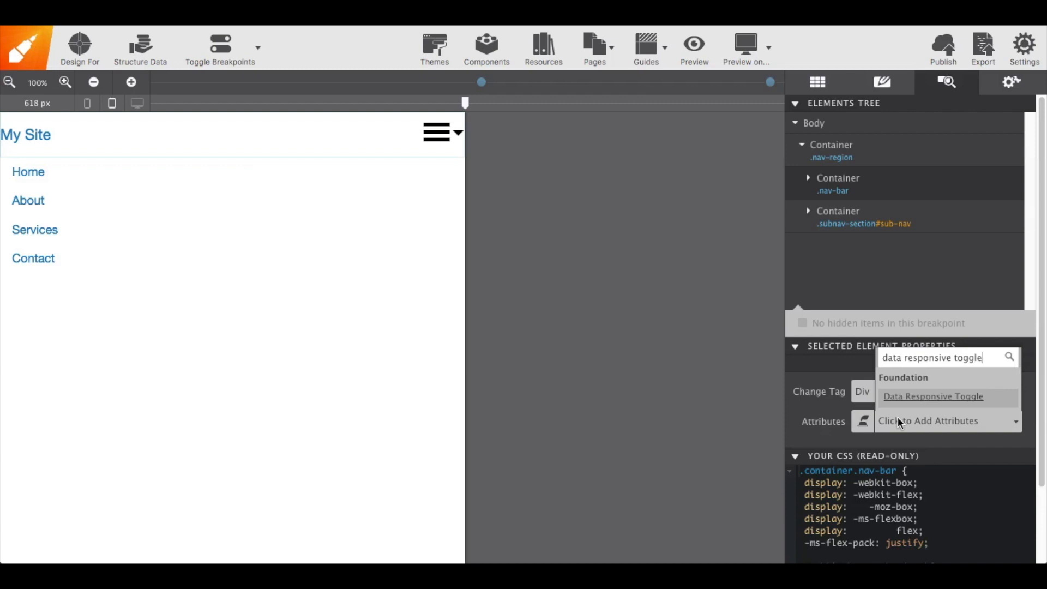
key("Return")
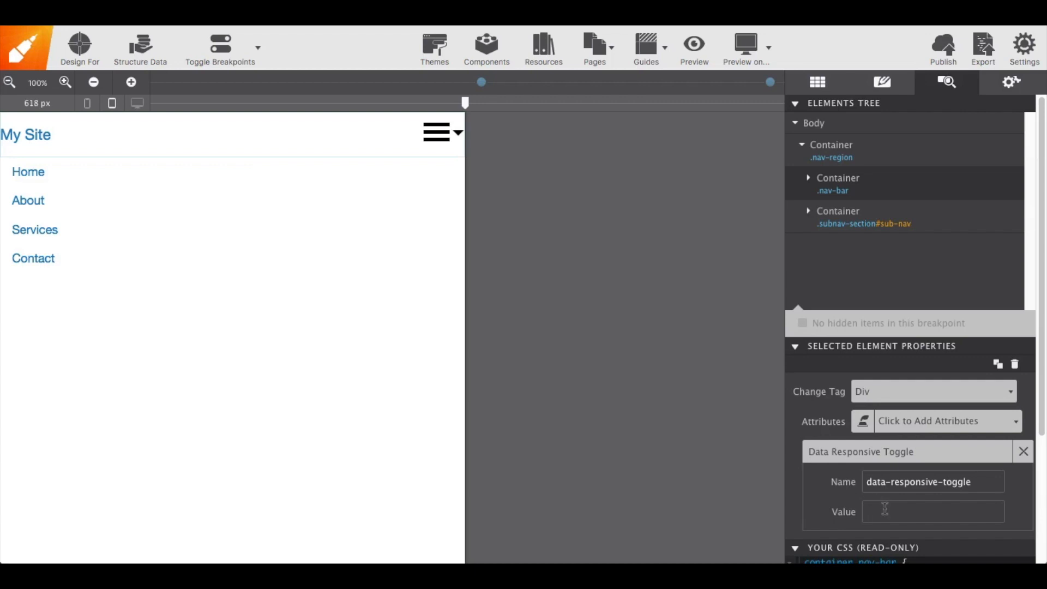
type("sub-nav")
key("Return")
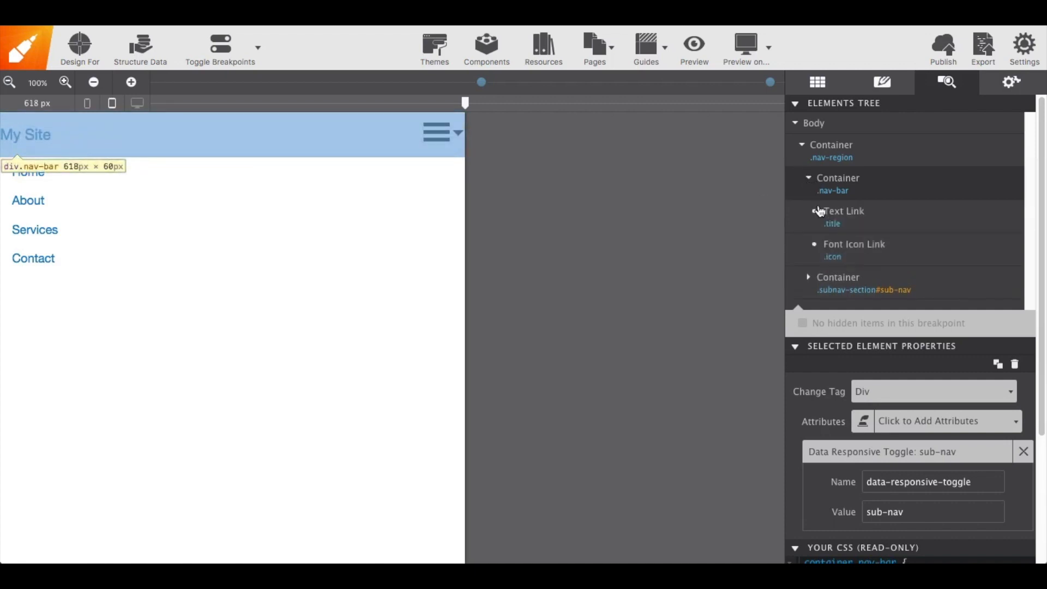
Add a Data Toggle attribute with the value sub-nav to the hamburger Font Icon Link
left_click(860, 253)
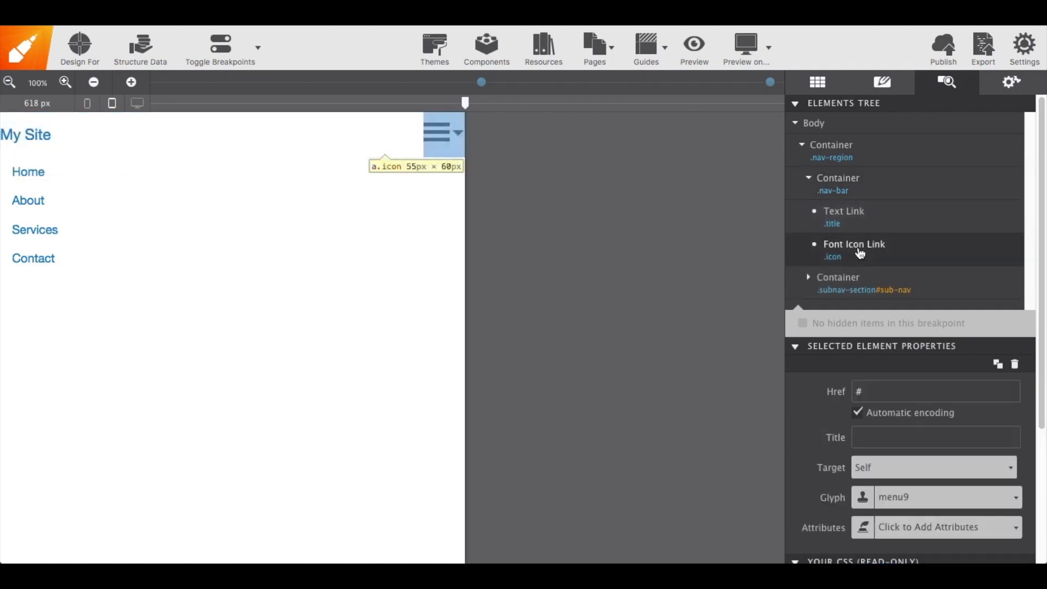
scroll(859, 253, "down", 3)
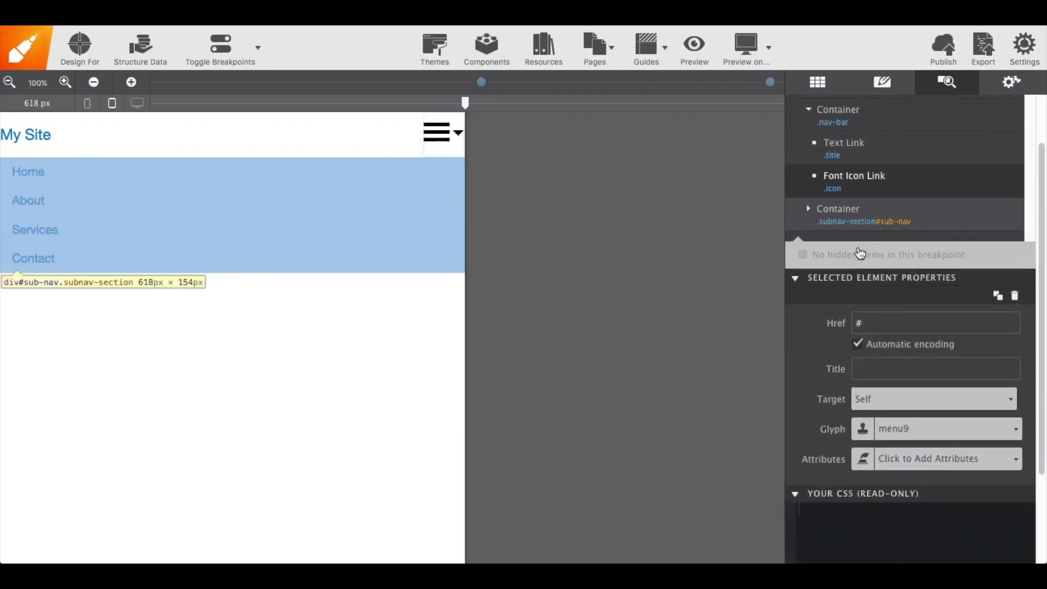
left_click(891, 439)
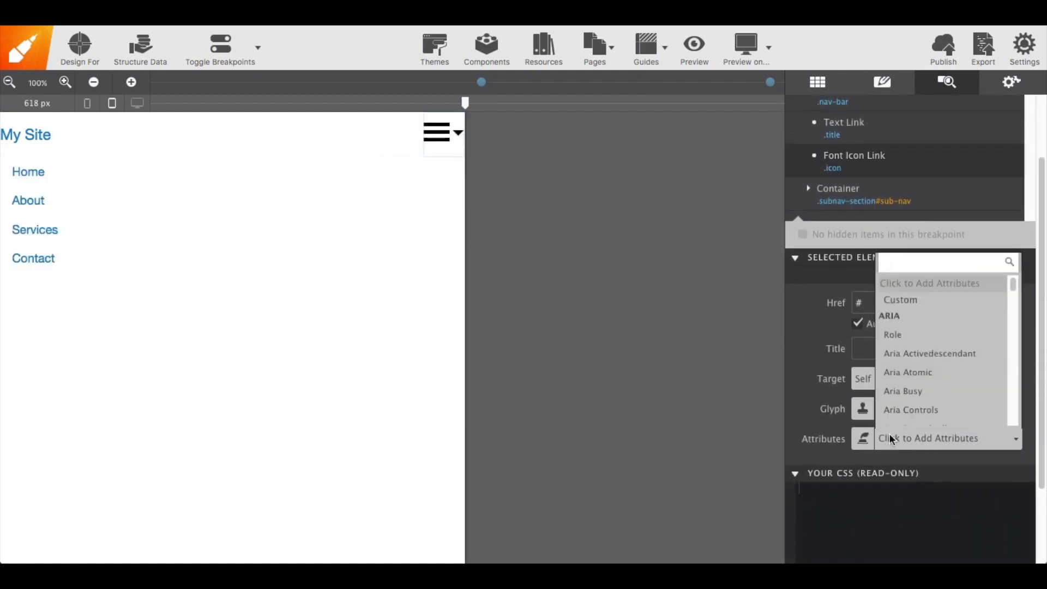
type("data ")
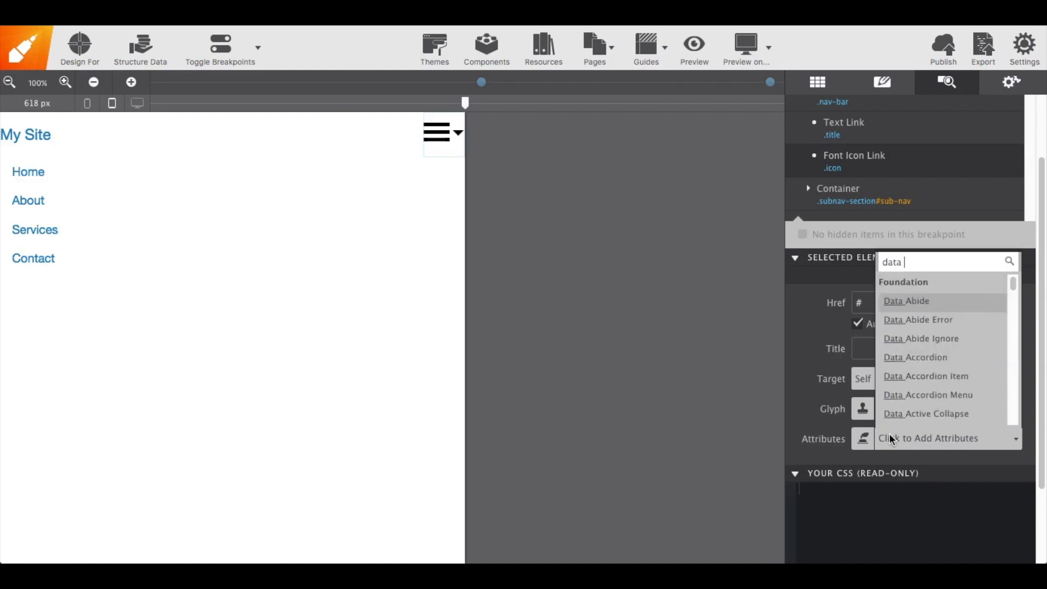
type("toggle")
key("Return")
left_click(881, 528)
type("sub-nav")
key("Return")
scroll(910, 327, "up", 3)
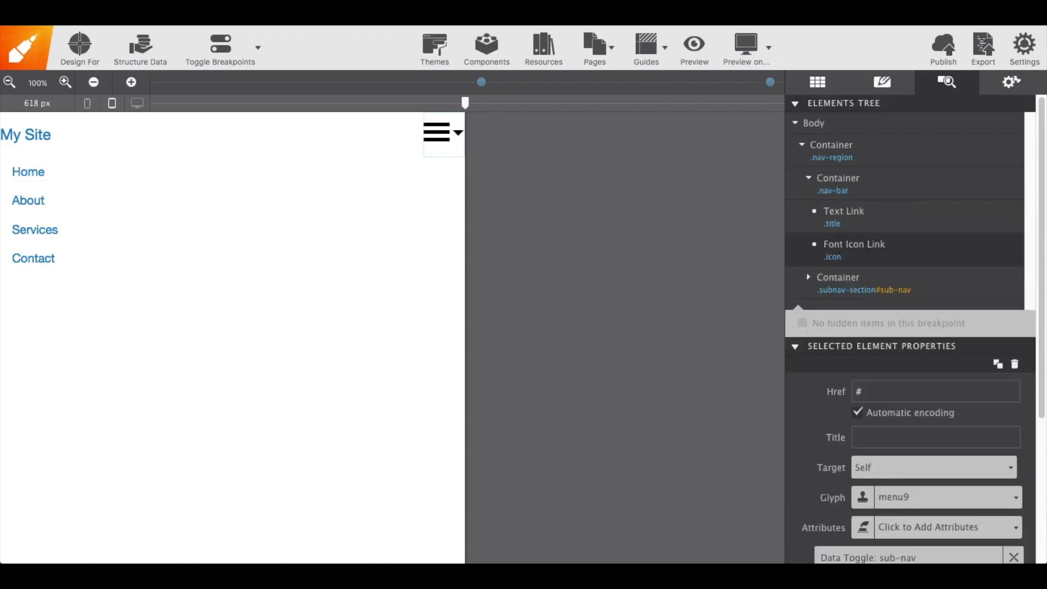
Preview the page in Google Chrome with a narrow window and toggle the hamburger icon menu
left_click(768, 48)
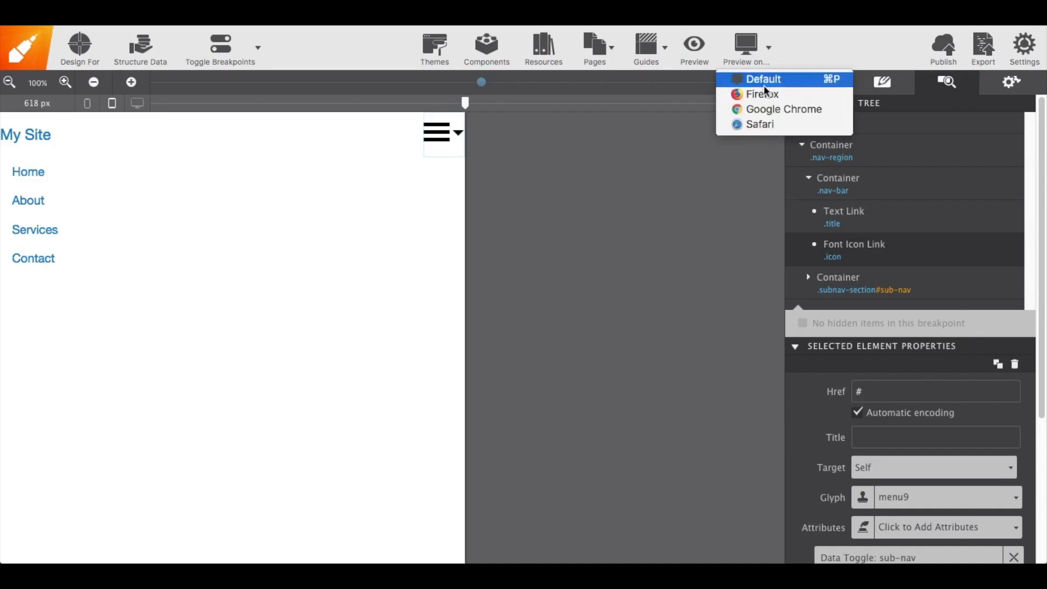
left_click(760, 112)
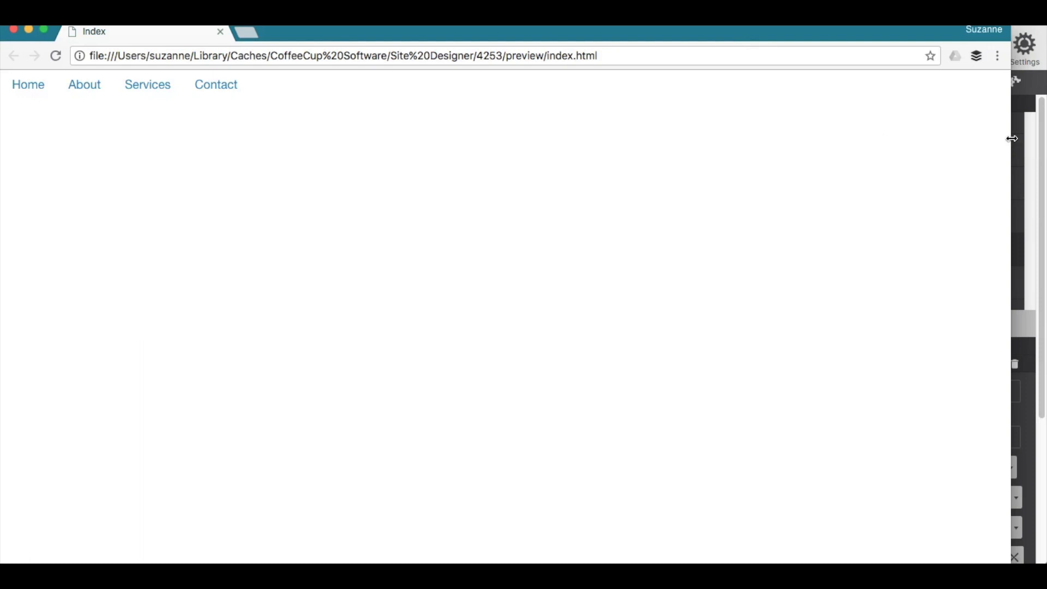
left_click_drag(1010, 137, 312, 148)
left_click(295, 96)
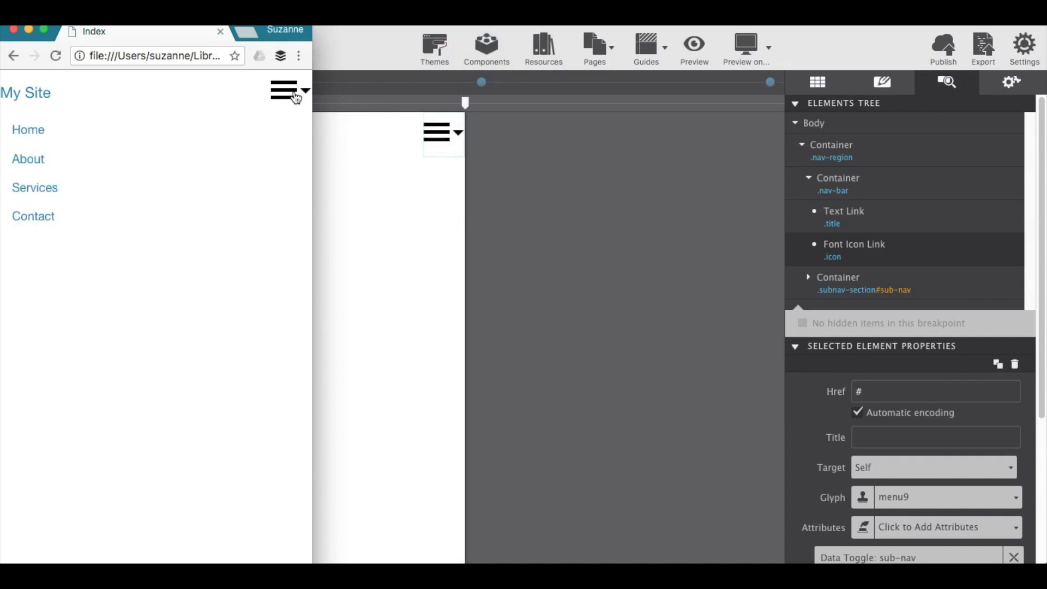
left_click(295, 97)
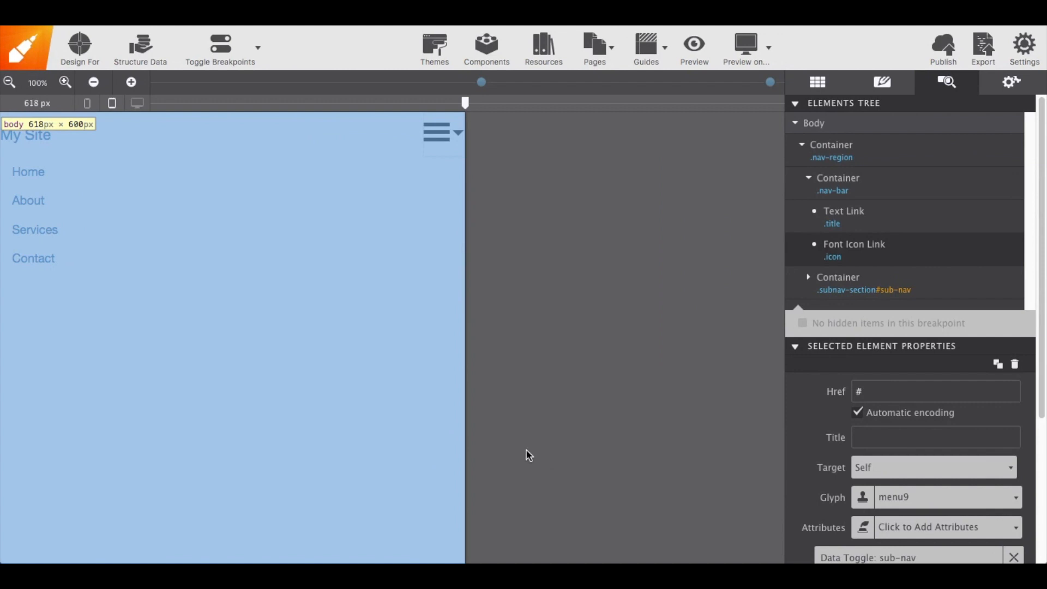
Insert a List Container inside the Services list item
left_click(360, 341)
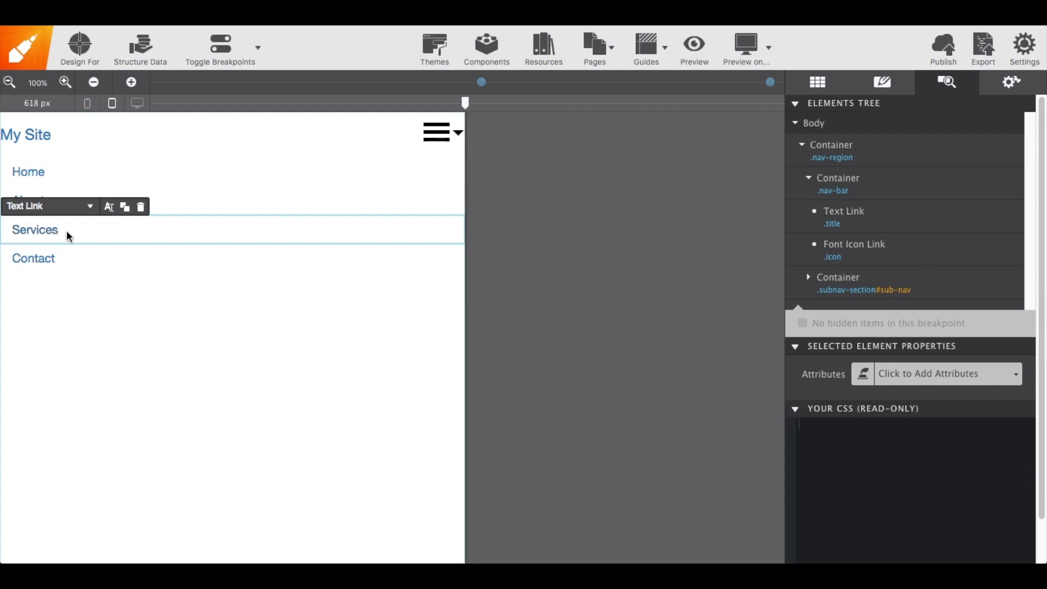
left_click(92, 236)
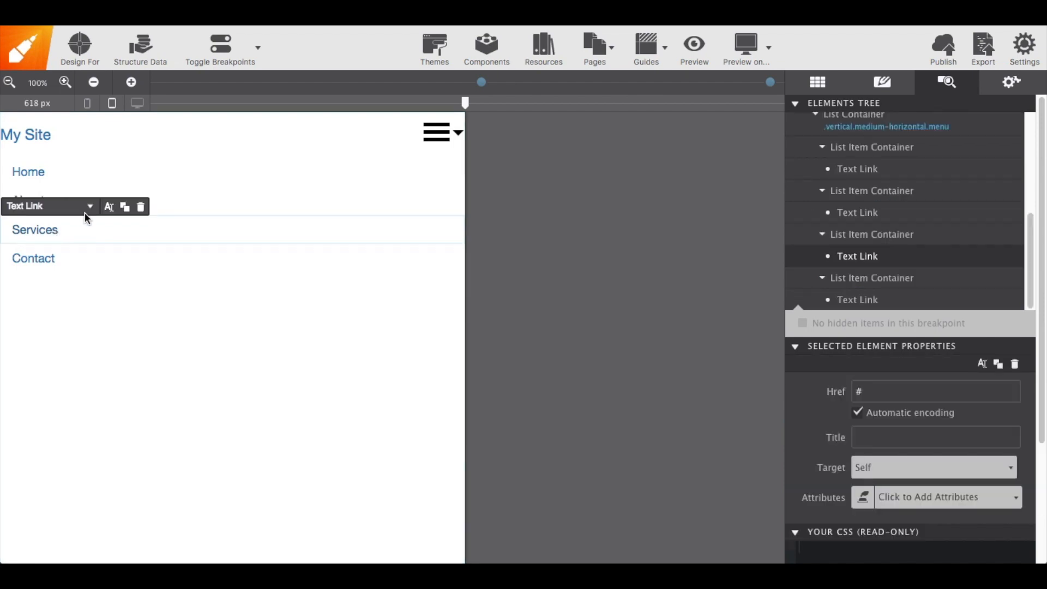
left_click(87, 205)
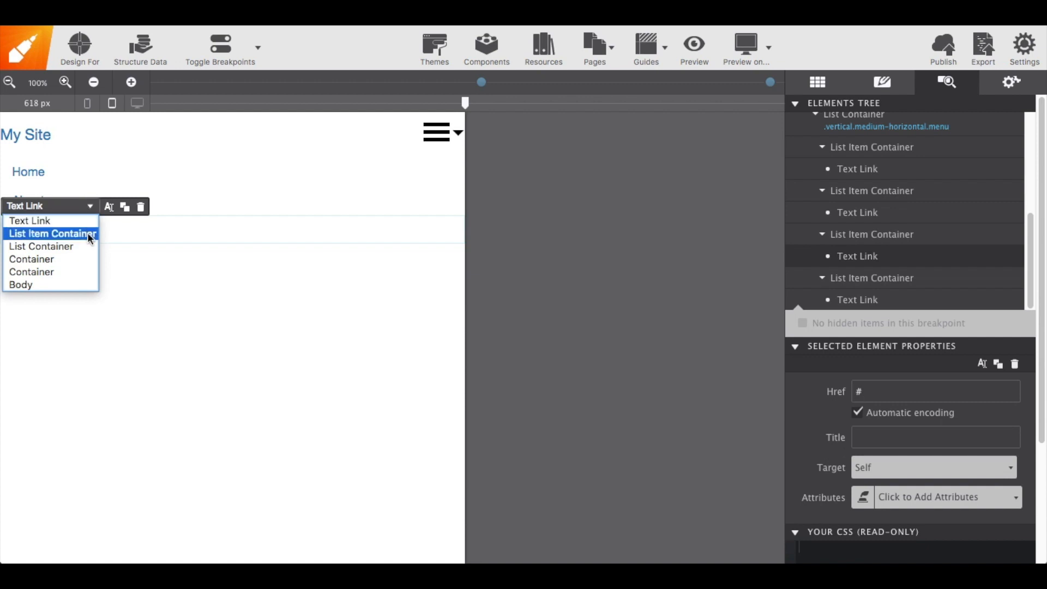
left_click(88, 232)
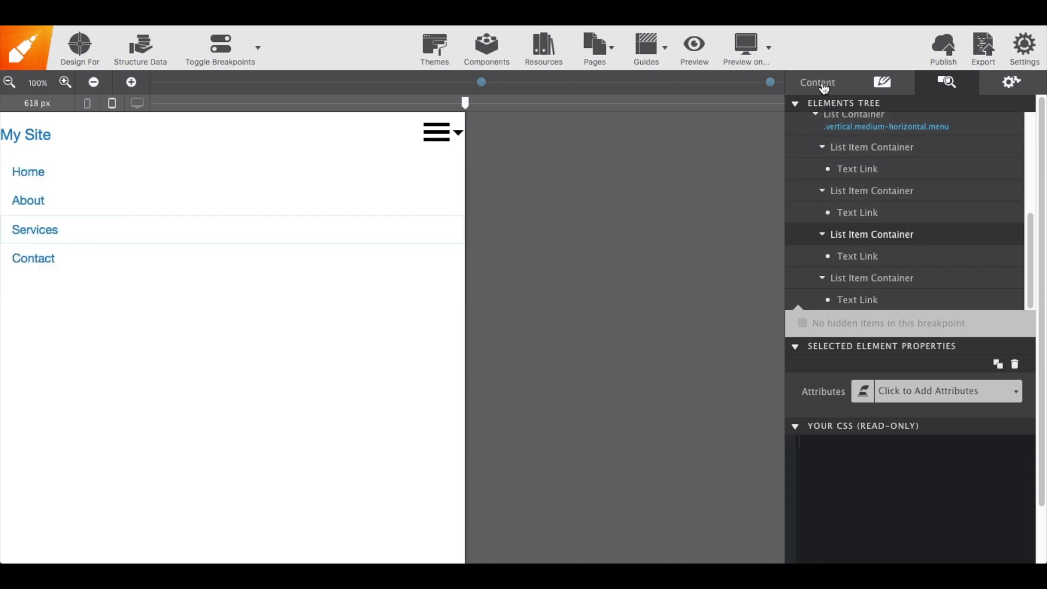
left_click(823, 86)
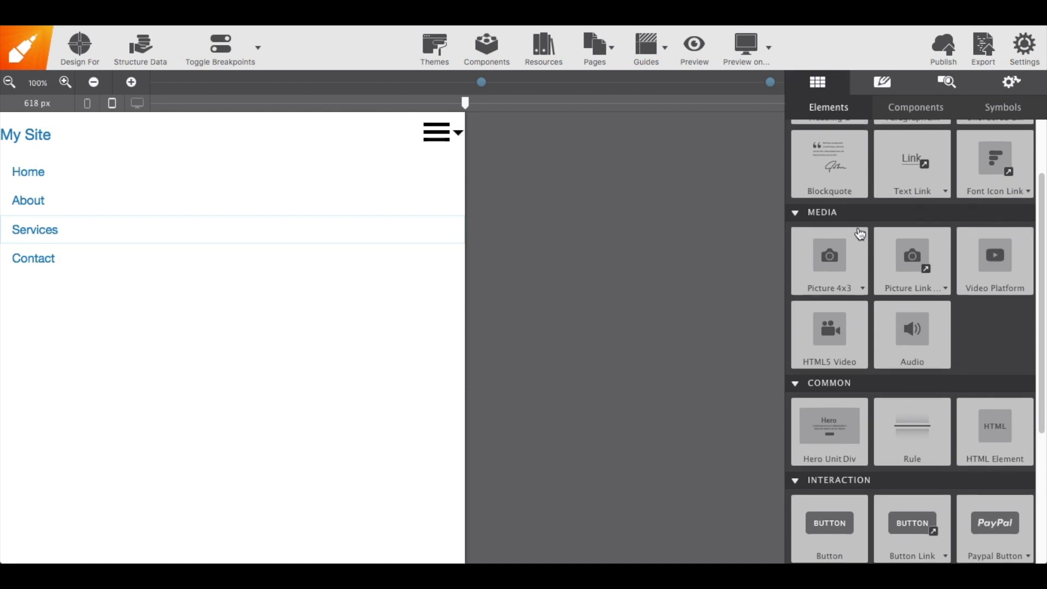
scroll(858, 233, "down", 3)
scroll(860, 234, "down", 2)
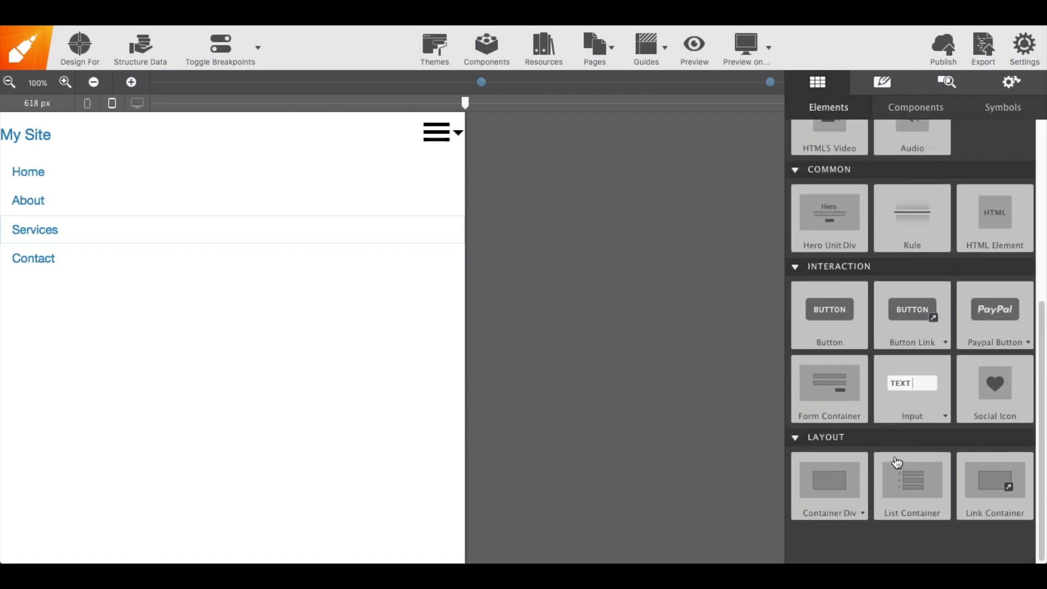
left_click_drag(901, 473, 159, 237)
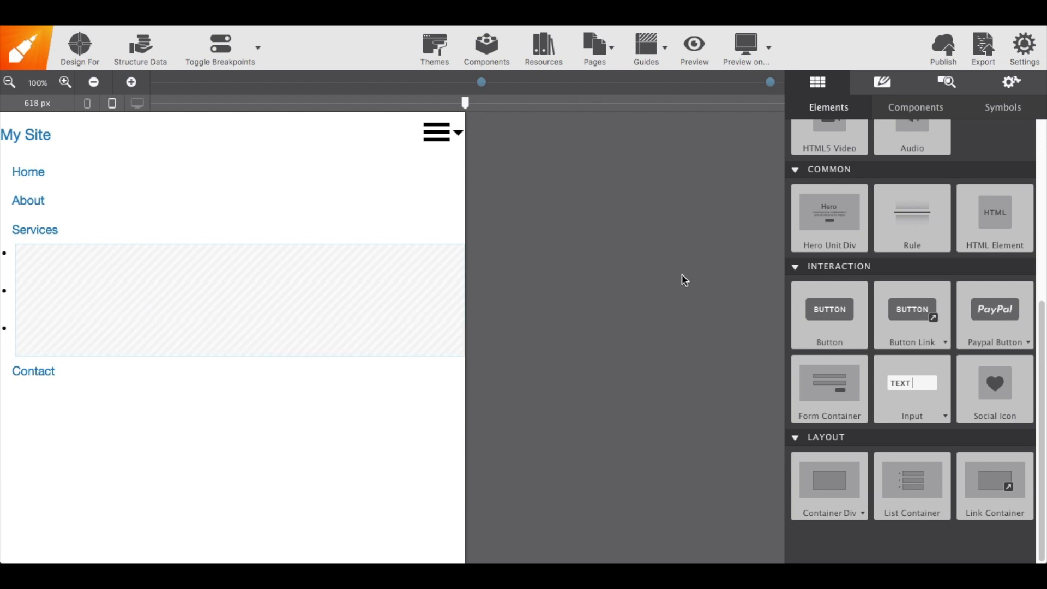
Place a Text Link into each of the three new nested list items
left_click(939, 87)
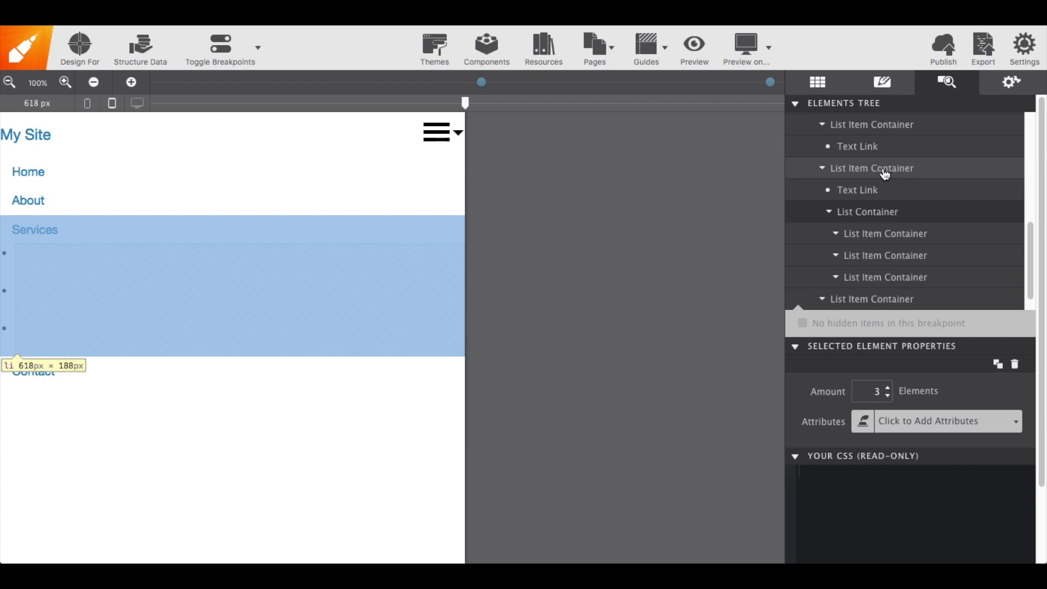
left_click(820, 86)
scroll(909, 191, "up", 3)
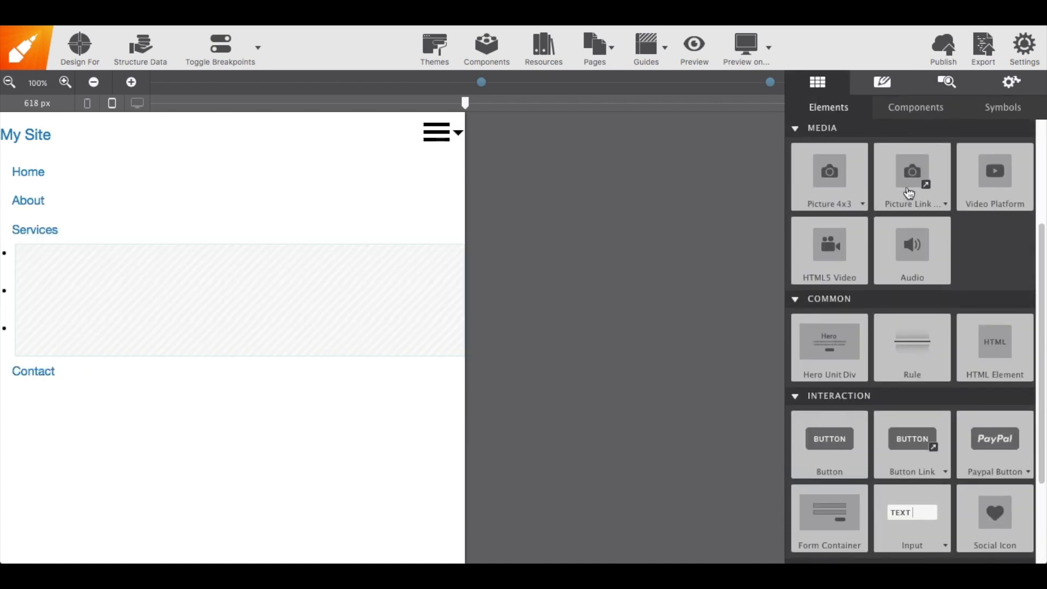
scroll(908, 192, "up", 2)
left_click_drag(907, 196, 399, 262)
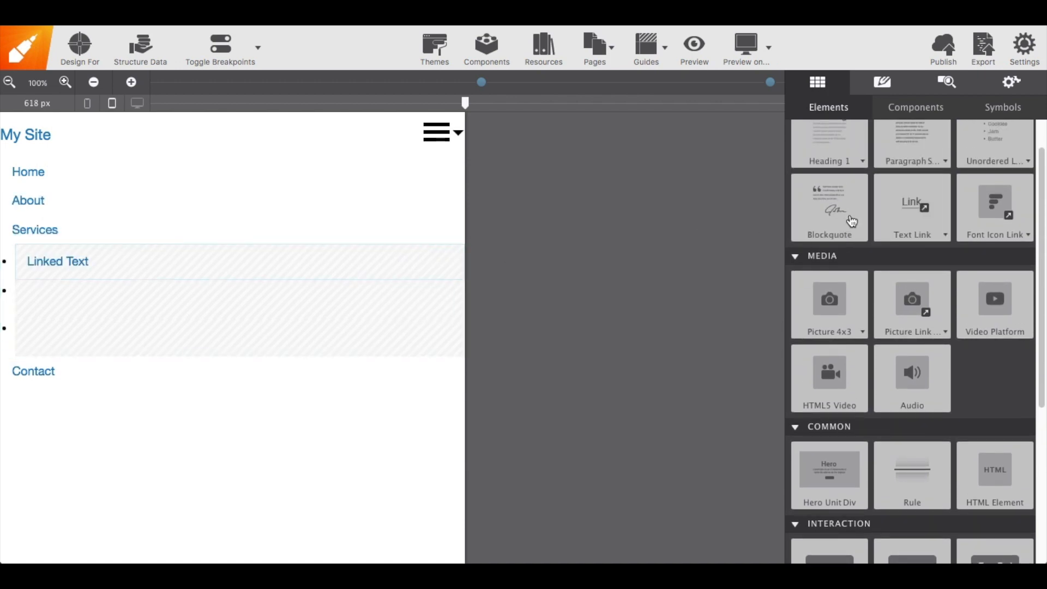
left_click_drag(909, 213, 421, 297)
left_click_drag(907, 210, 422, 339)
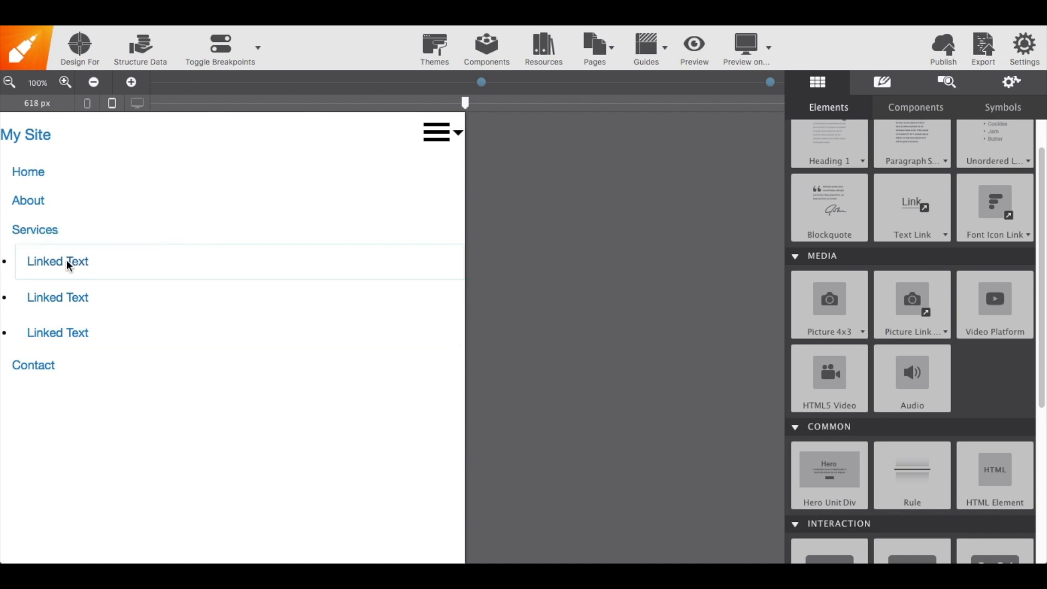
Rename the first nested submenu link to Dental Care
left_click(49, 262)
double_click(52, 263)
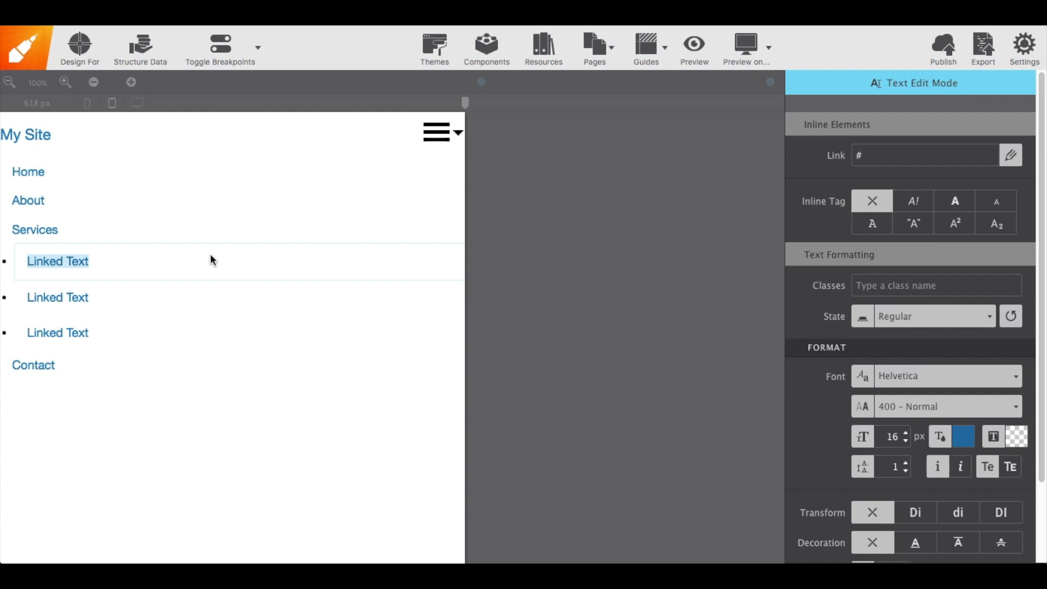
type("dent")
key("BackSpace")
key("BackSpace")
key("BackSpace")
key("BackSpace")
type("Dental Care")
Rename the second nested submenu link to Braces
left_click(64, 297)
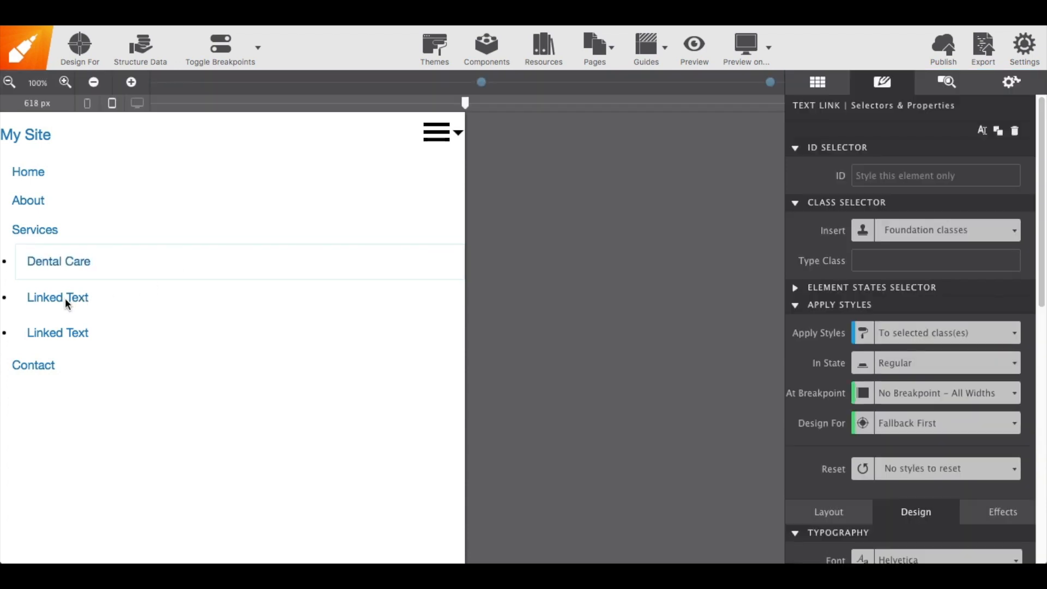
double_click(65, 293)
triple_click(65, 293)
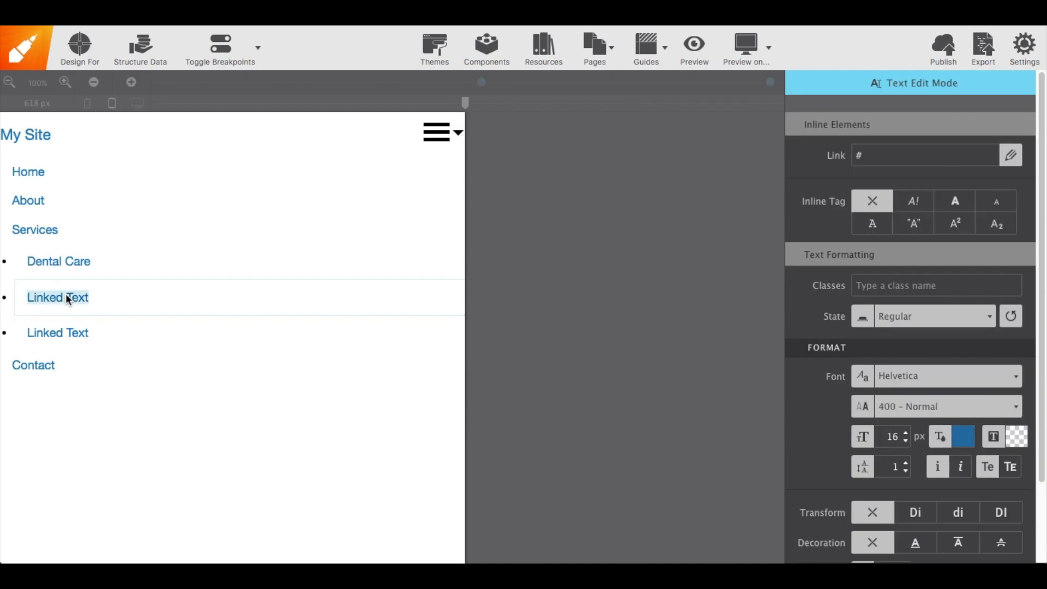
type("Braces")
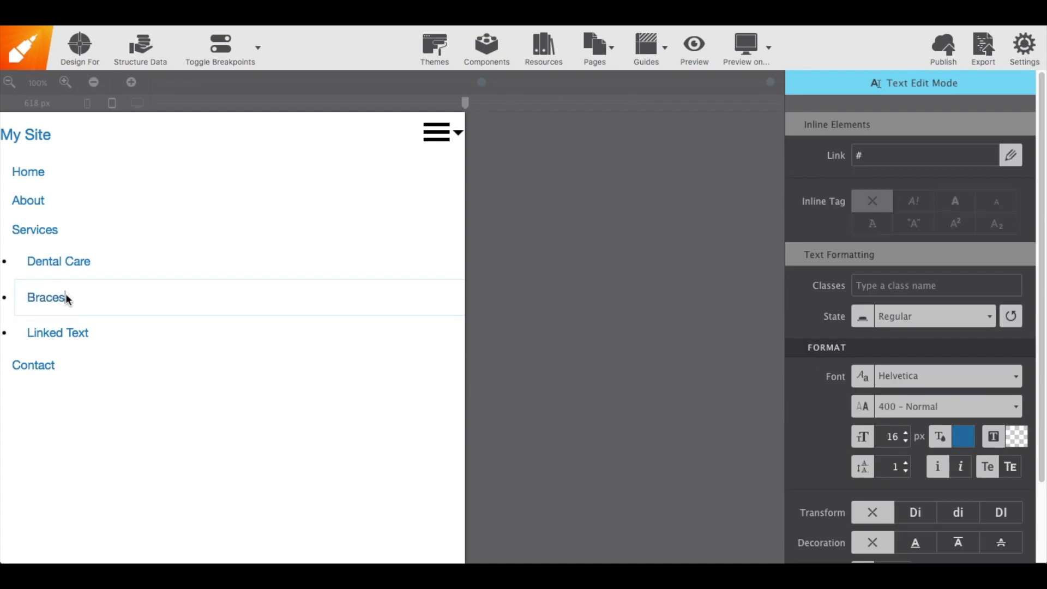
Rename the third nested submenu link to Emergency and leave text editing
left_click(76, 333)
double_click(73, 332)
triple_click(55, 331)
type("Emergency")
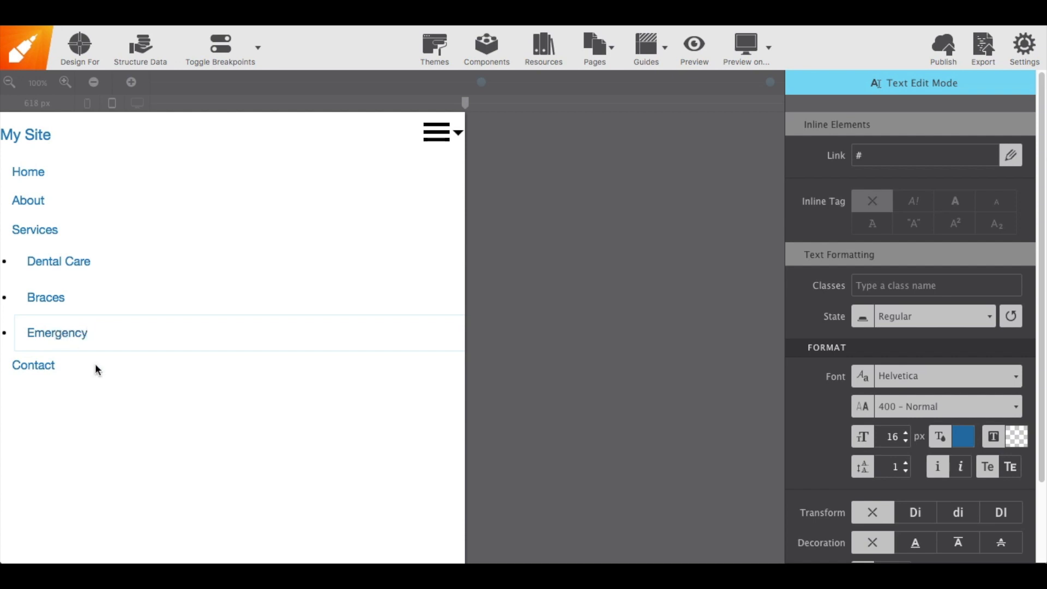
key("Escape")
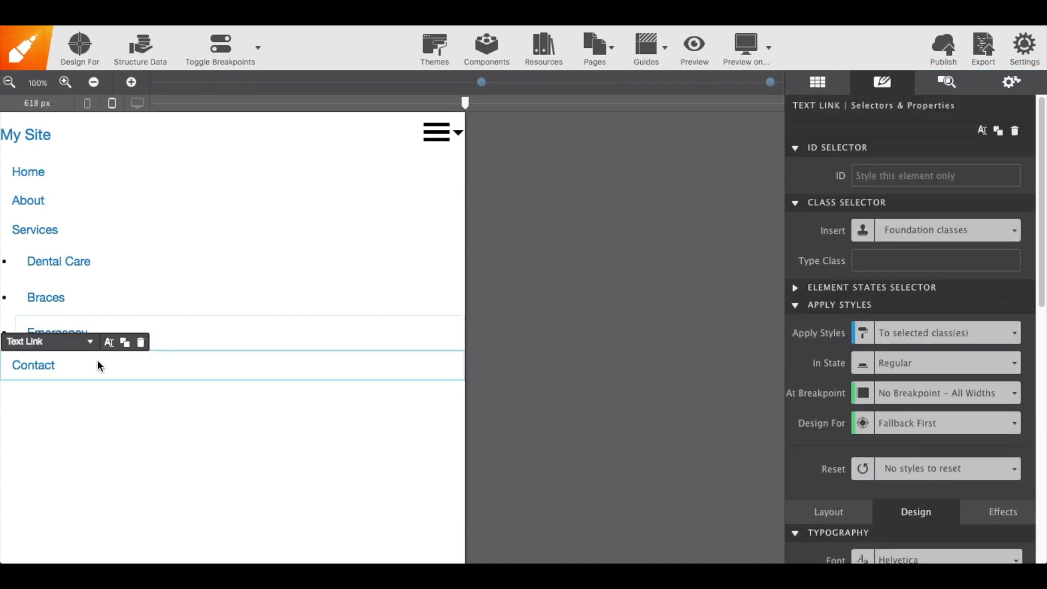
Select the nested submenu's list container and give it the classes vertical and menu
left_click(937, 91)
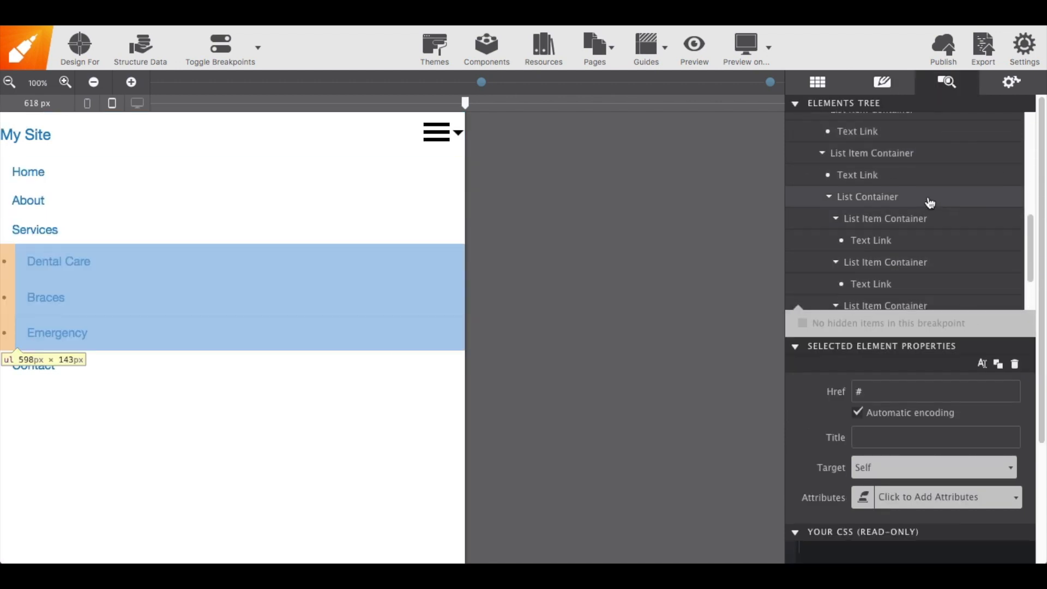
left_click(929, 204)
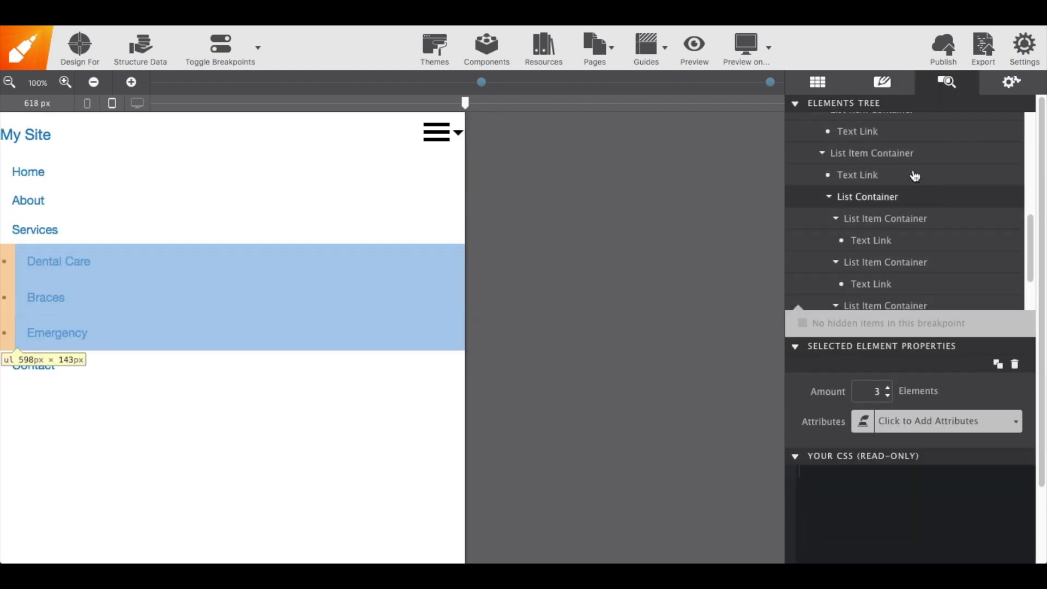
left_click(896, 87)
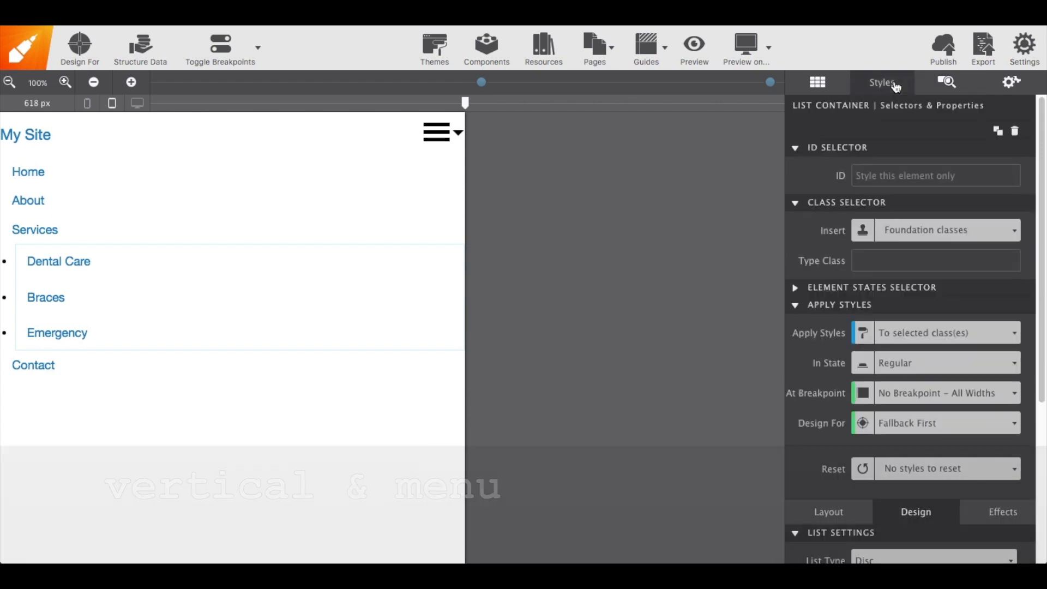
left_click(889, 256)
type("vertical")
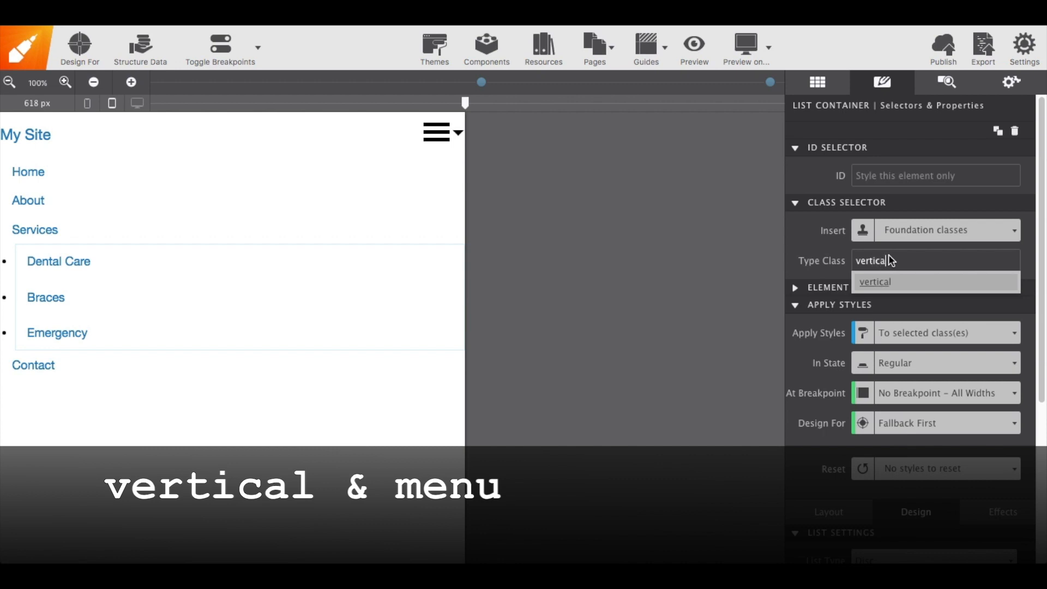
key("Return")
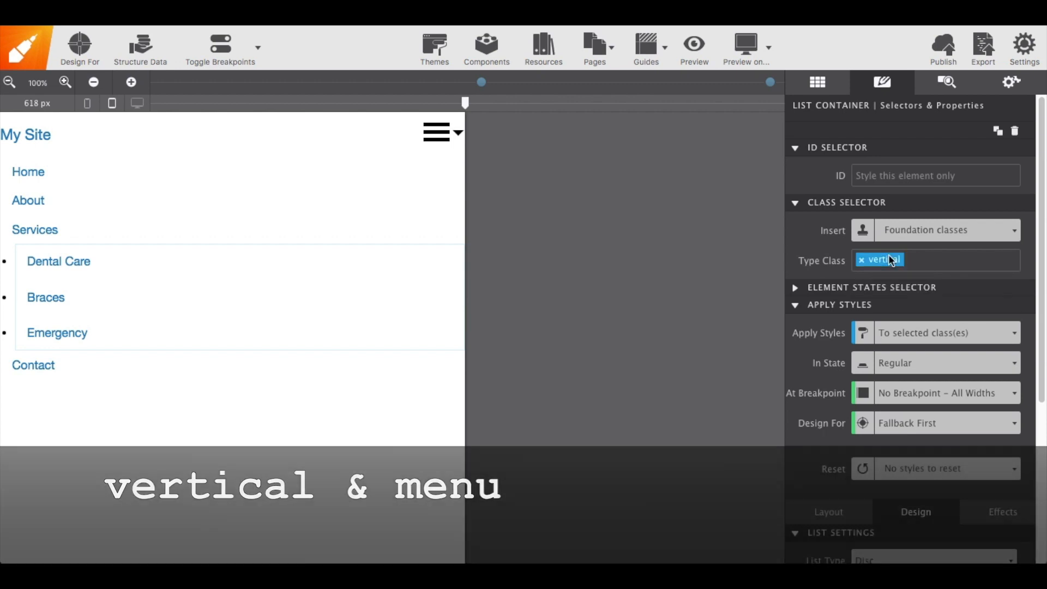
type("menu")
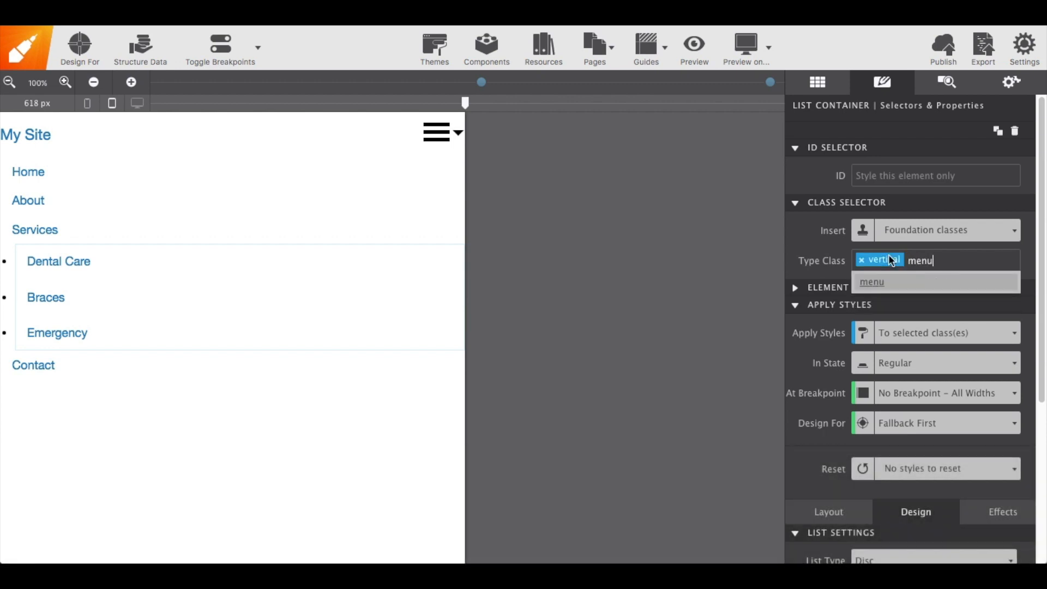
key("Return")
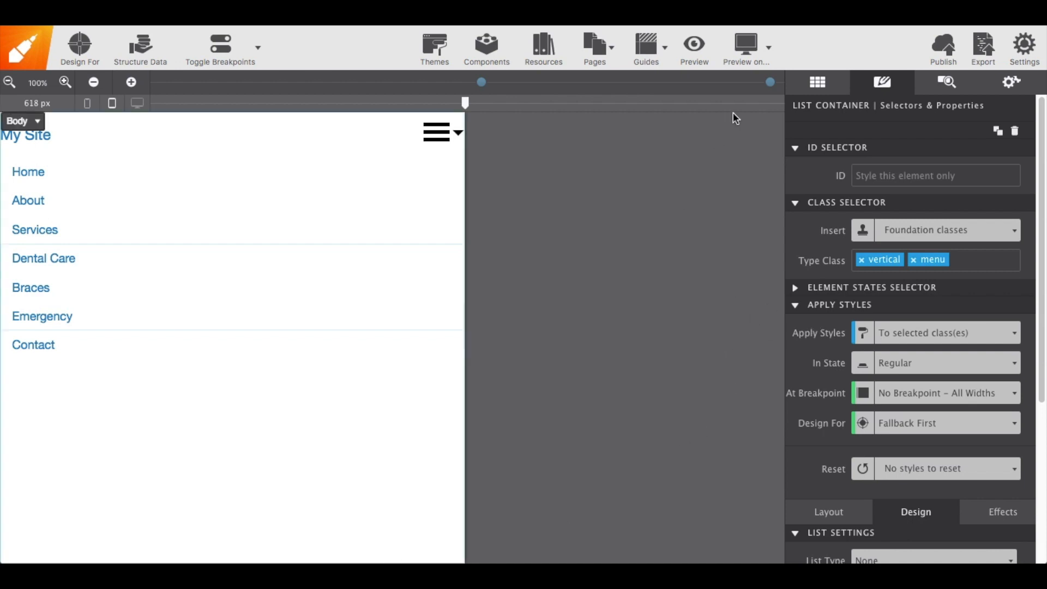
Preview the page in the browser, narrowing the window and toggling the hamburger menu and the Services submenu
left_click(770, 56)
left_click(753, 114)
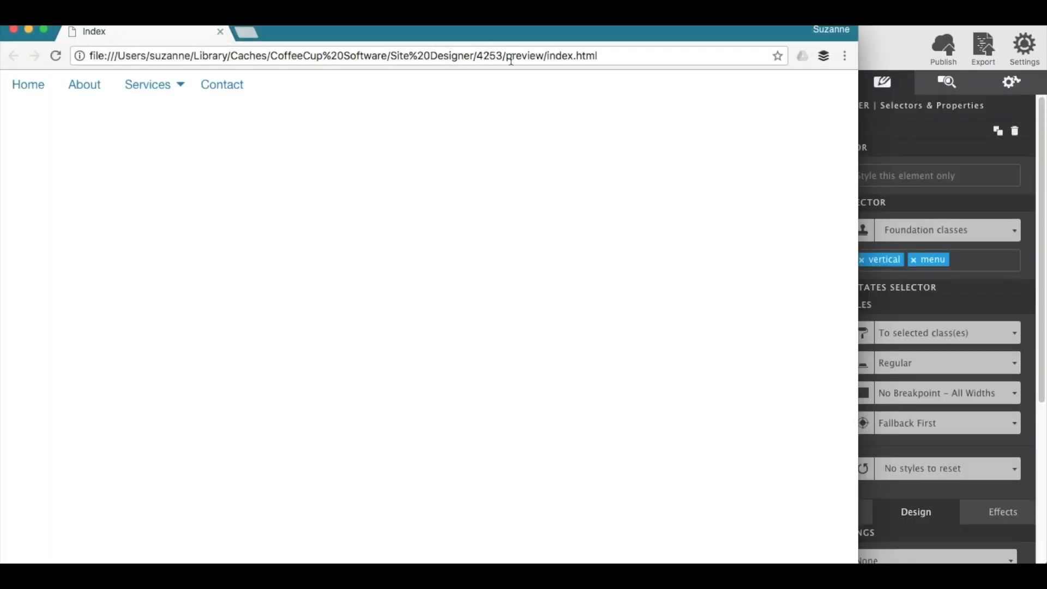
mouse_move(172, 89)
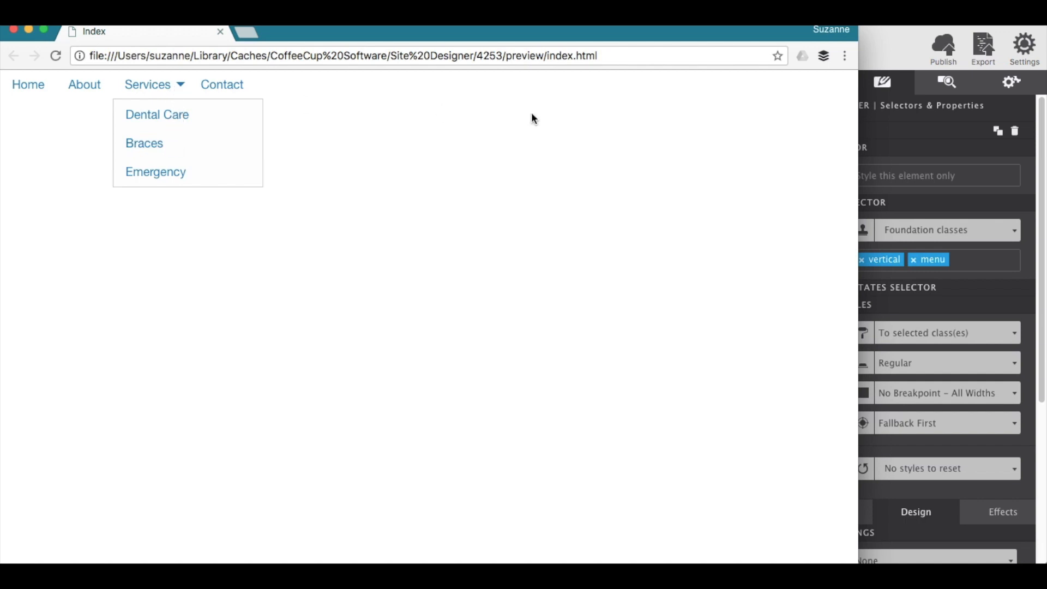
left_click_drag(857, 135, 220, 135)
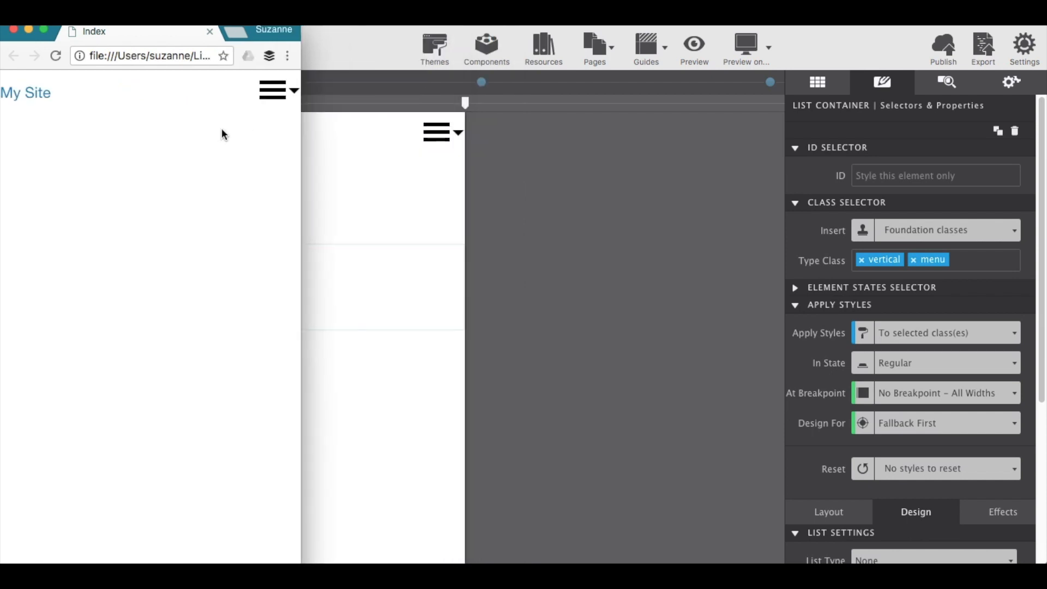
left_click(276, 96)
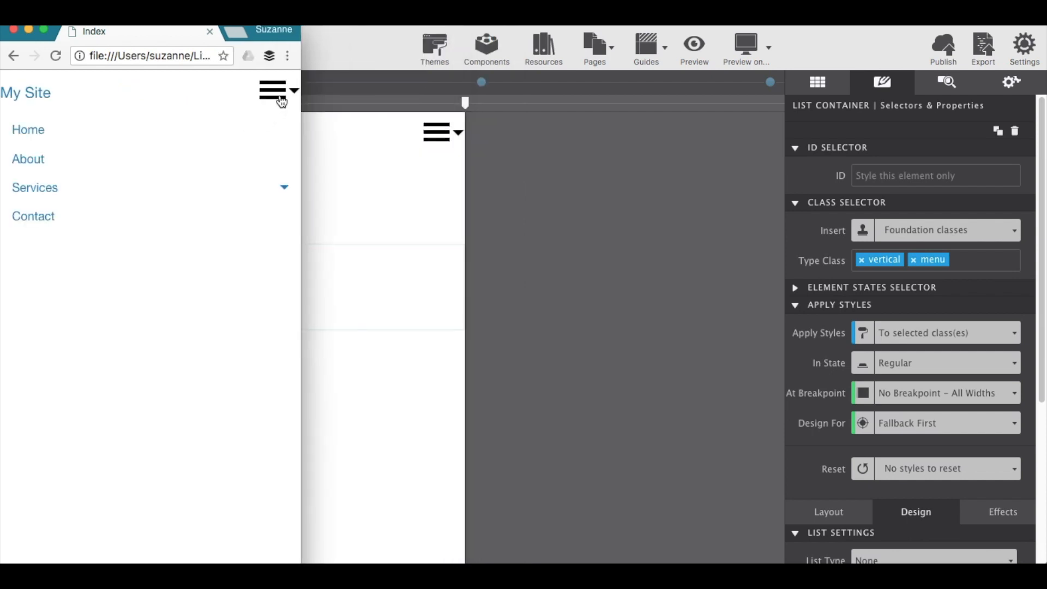
left_click(285, 190)
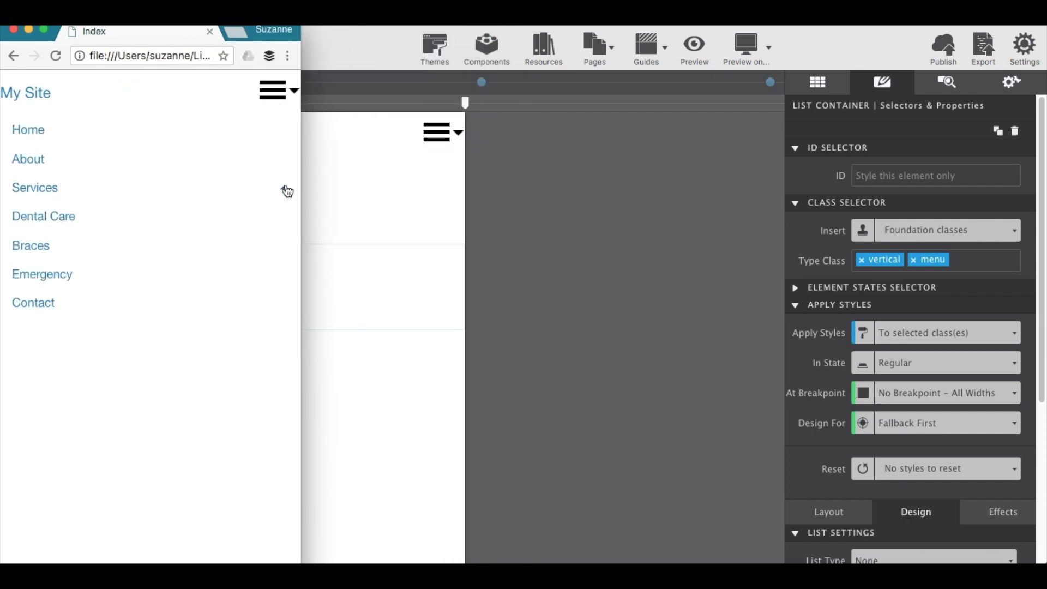
left_click(285, 190)
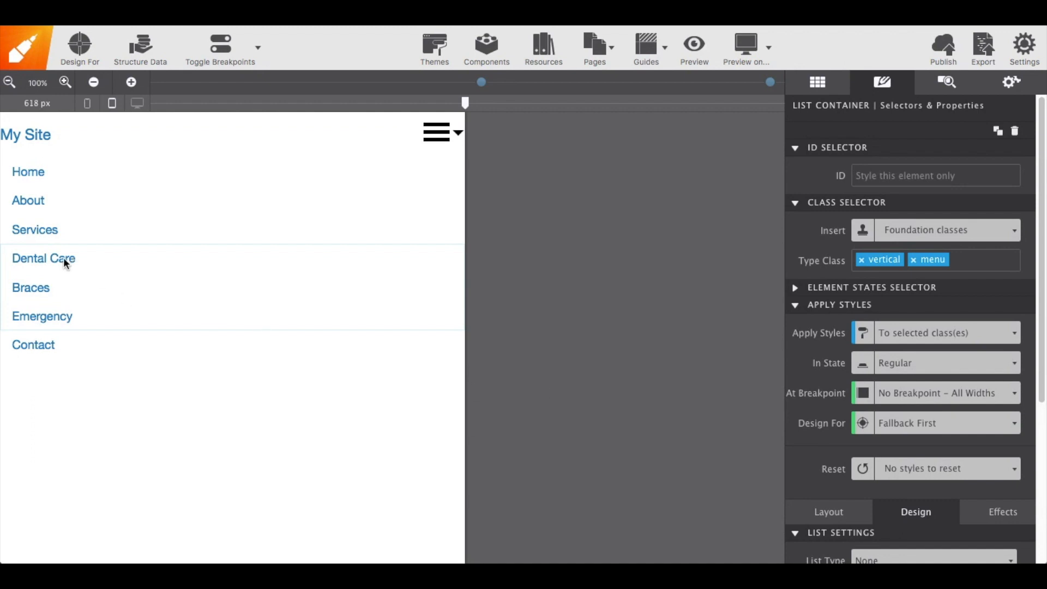
Insert a UL Link list beneath the Dental Care link and reduce it to three items
left_click(54, 241)
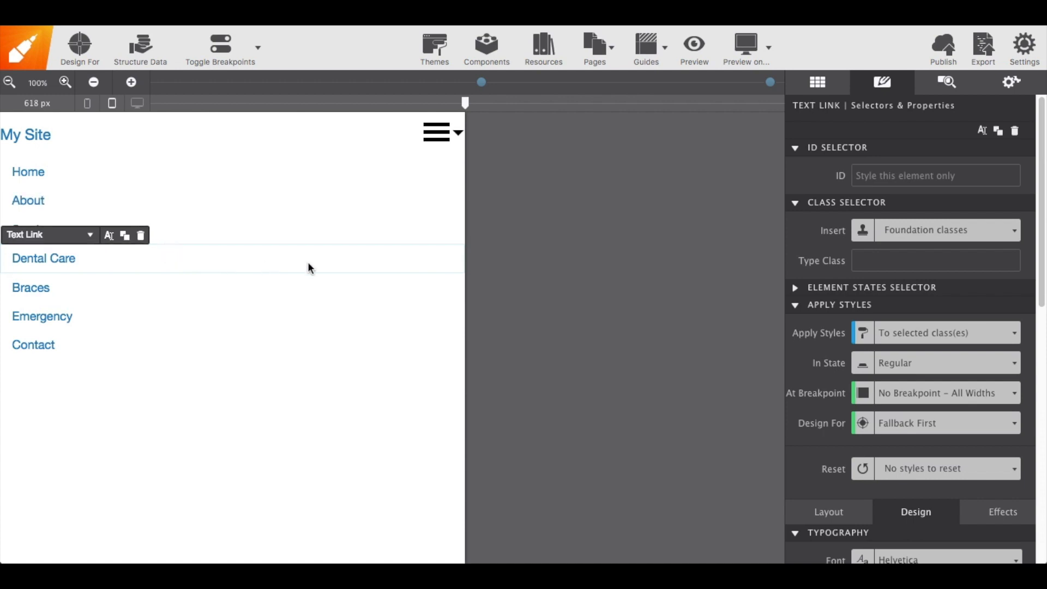
left_click(823, 83)
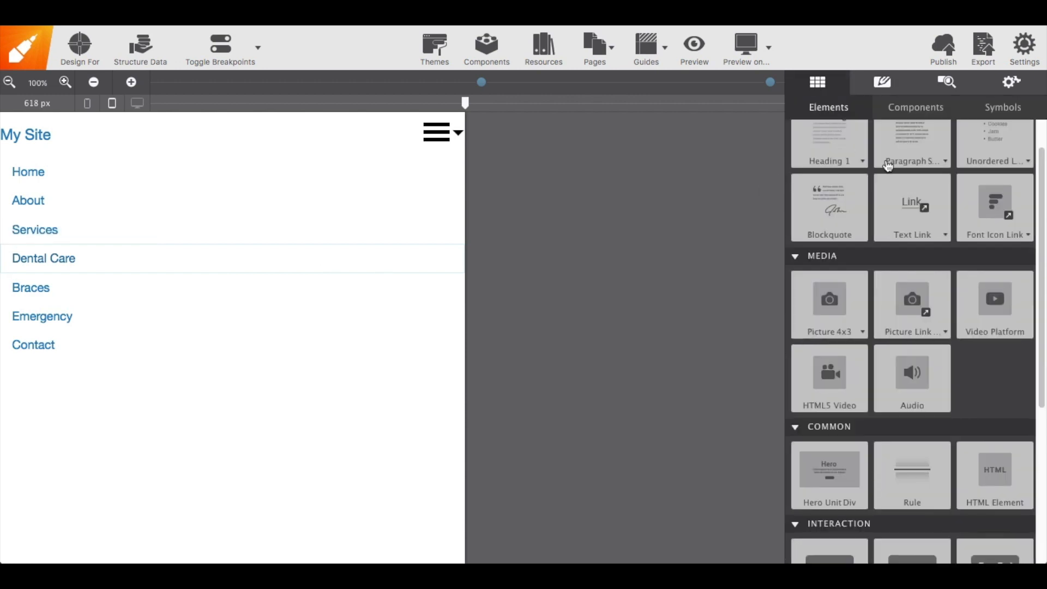
scroll(976, 195, "up", 2)
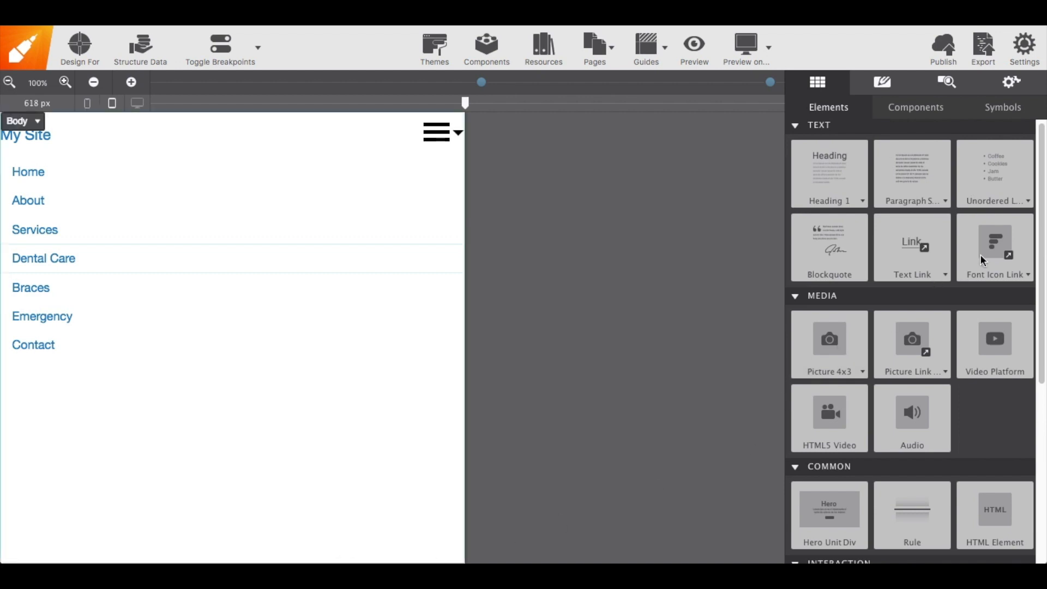
left_click(1027, 201)
left_click(1028, 202)
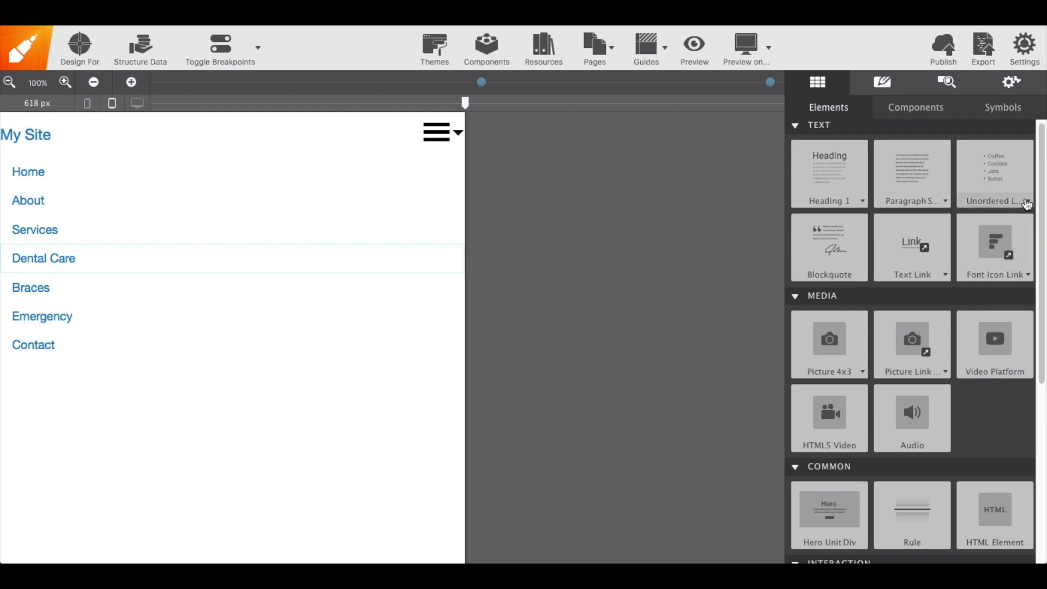
left_click(1024, 203)
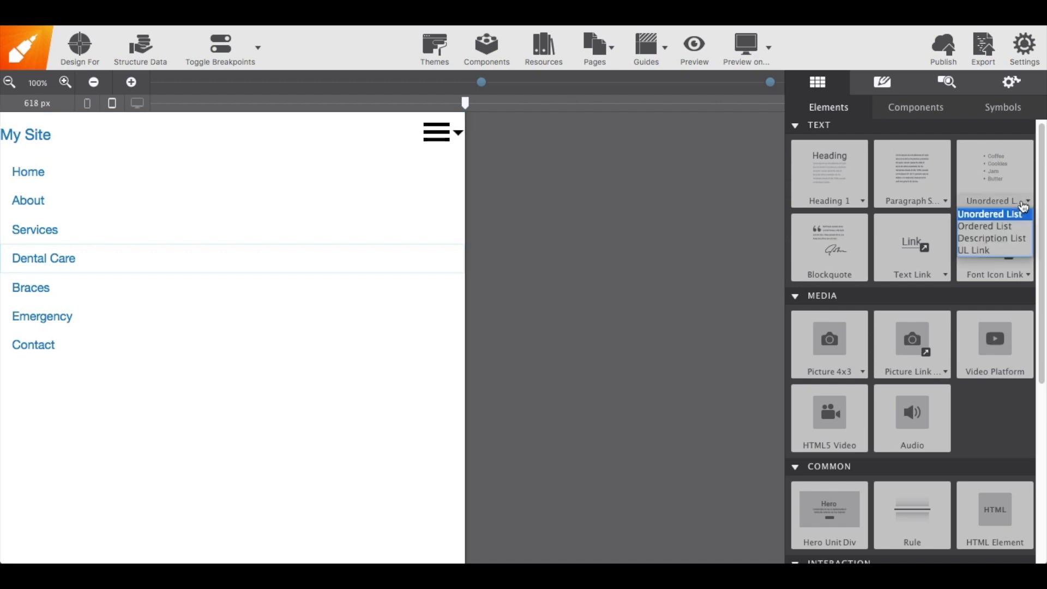
left_click(998, 252)
left_click_drag(1003, 179, 91, 257)
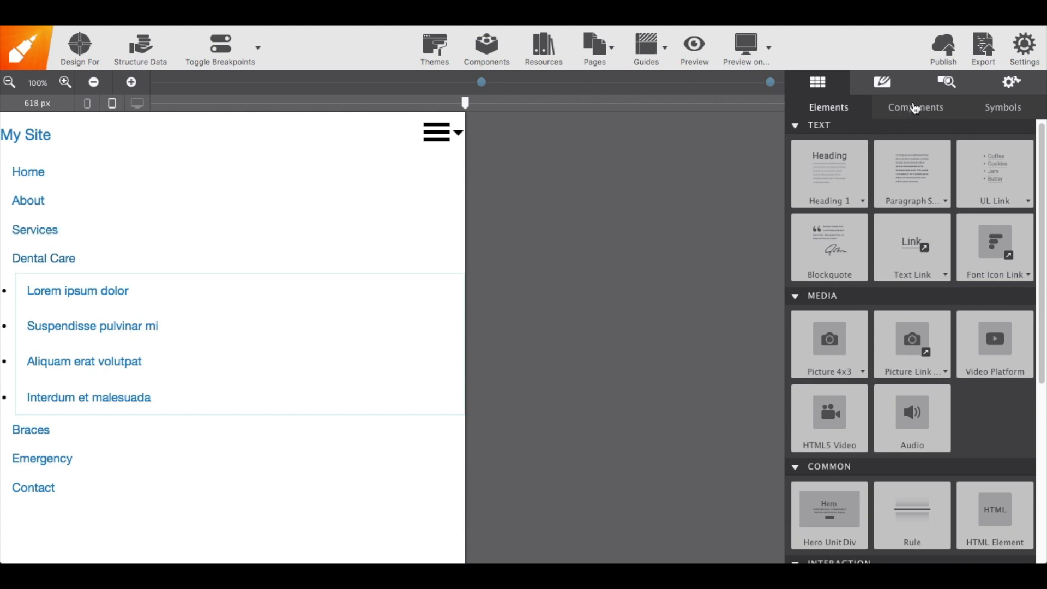
left_click(956, 85)
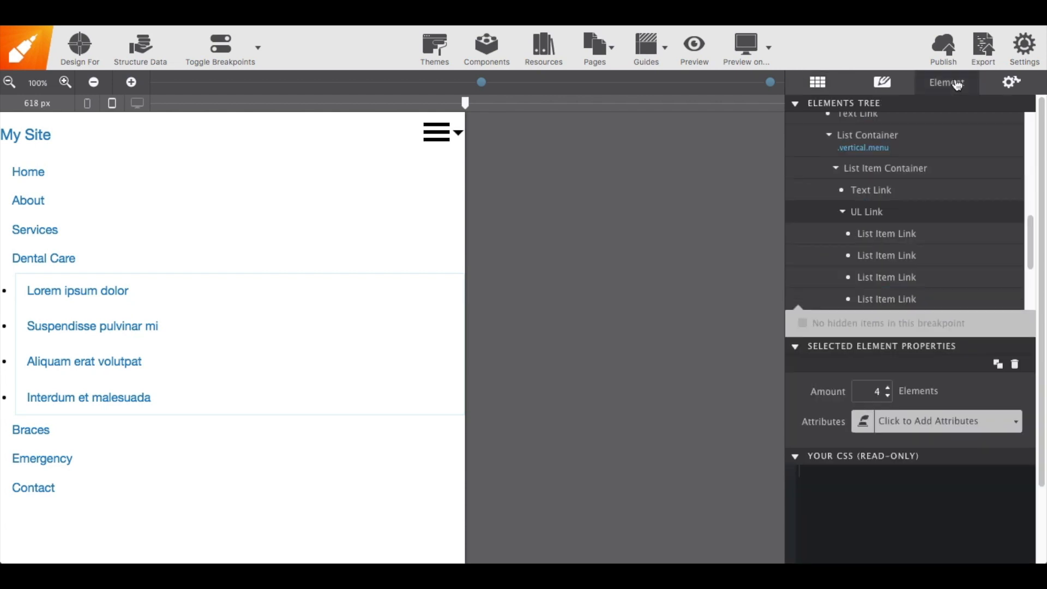
left_click(887, 396)
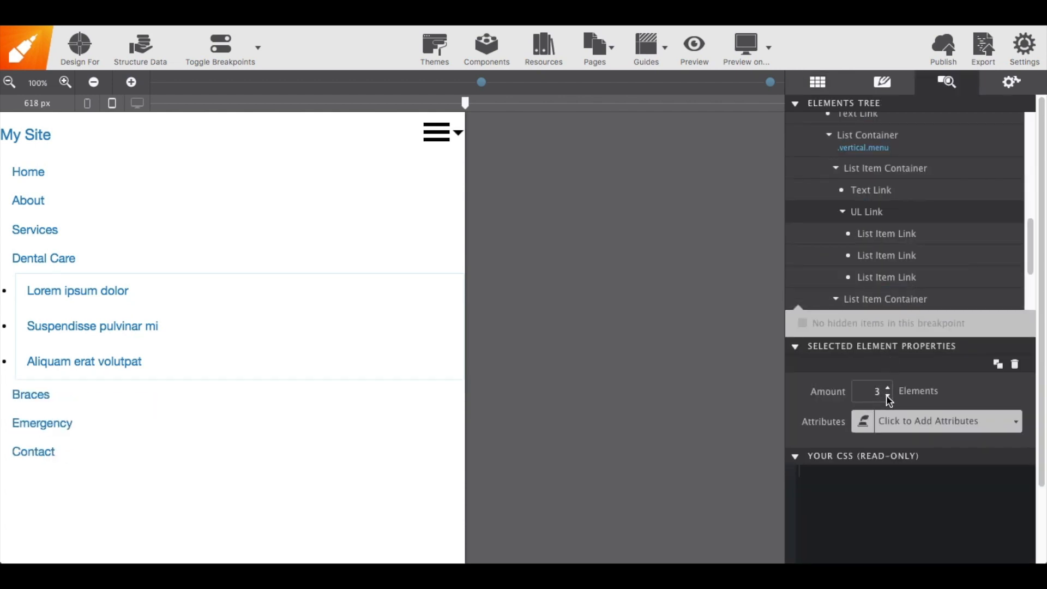
Rename the first item of the new third-level list to Cleaning
double_click(97, 286)
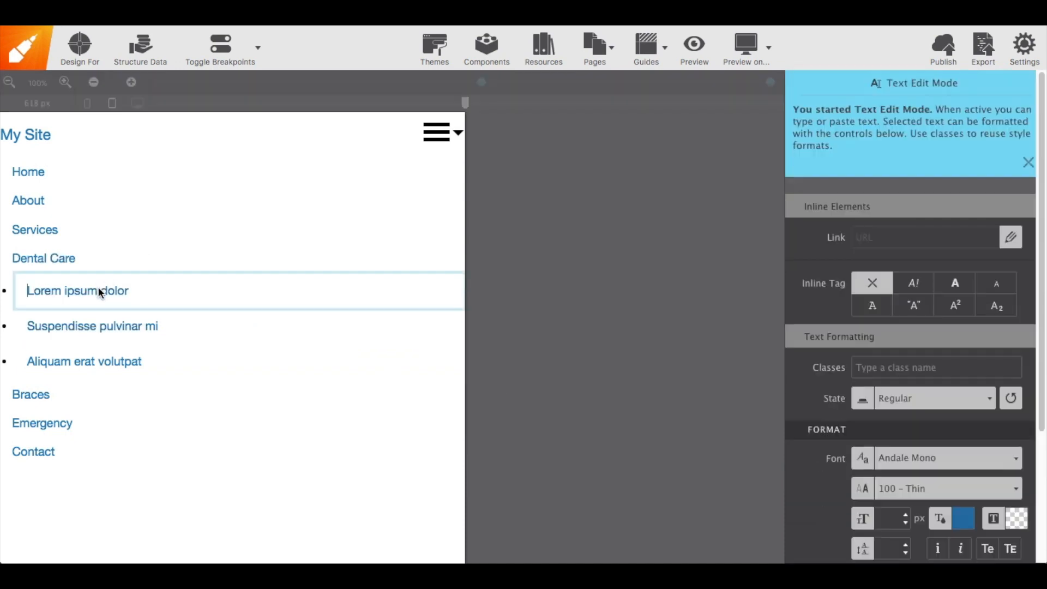
type("Cle")
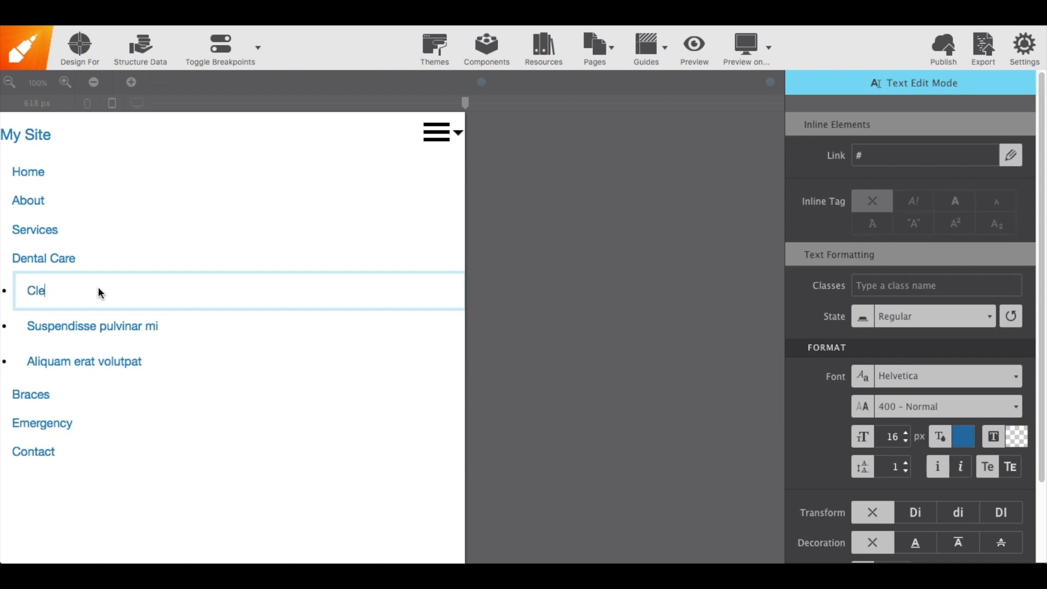
type("aning")
Rename the second third-level list item to Cavities
left_click(102, 328)
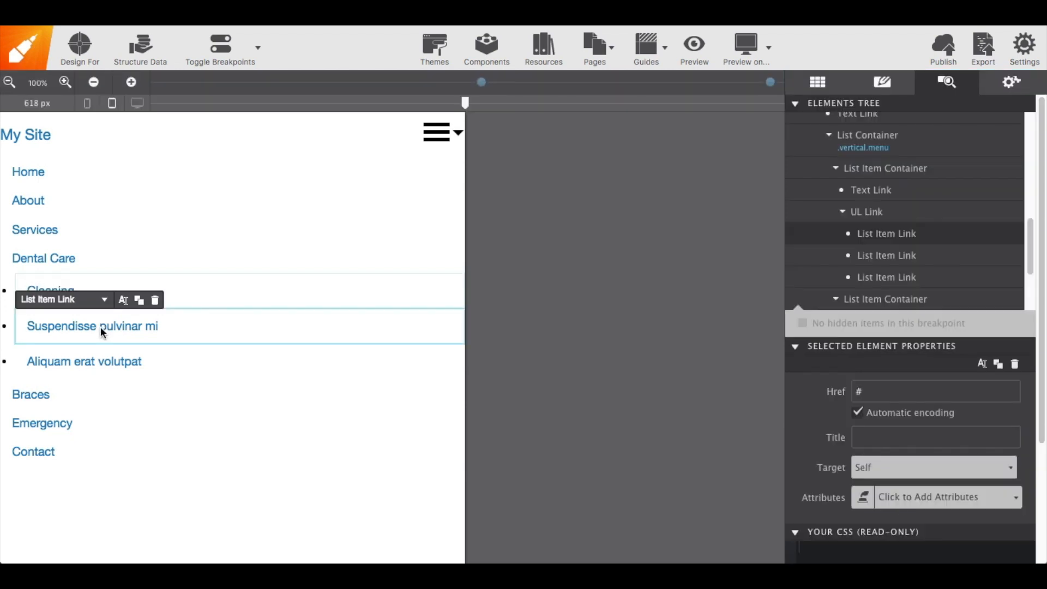
double_click(101, 329)
type("C")
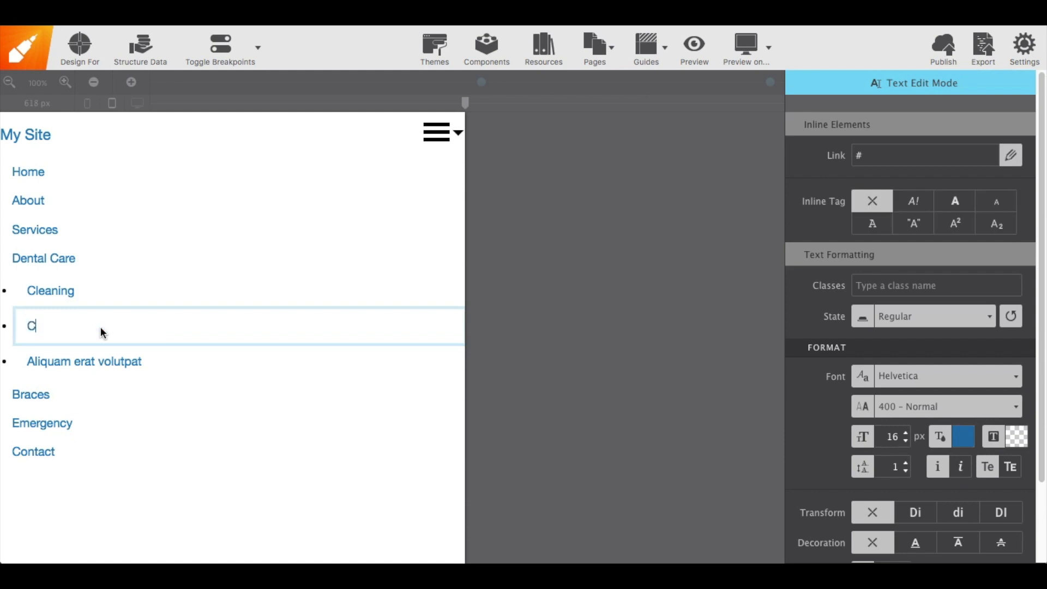
type("avi")
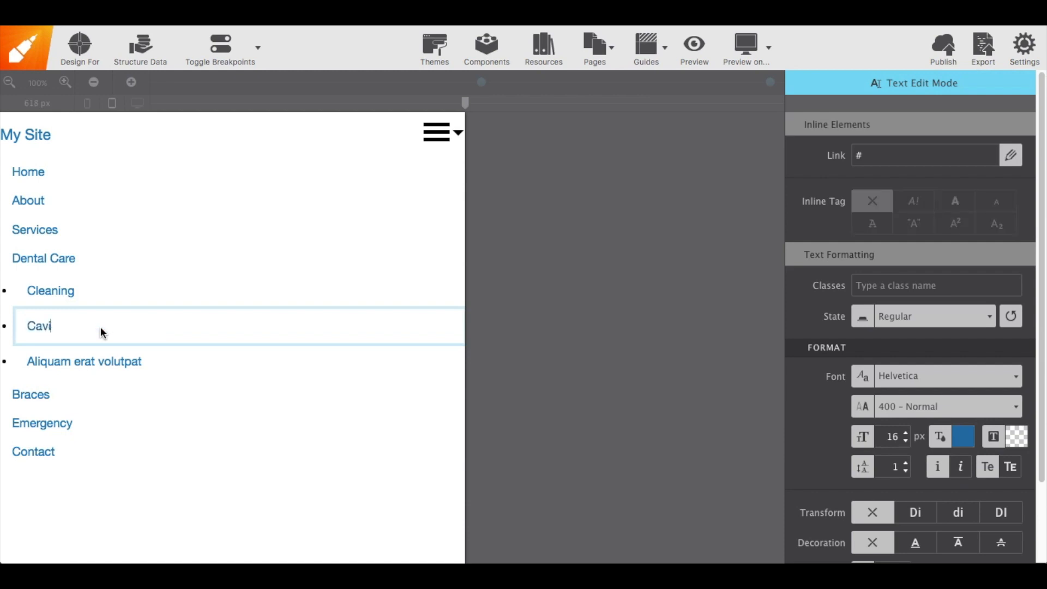
type("ties")
Rename the third third-level list item to Flossing and leave text editing
left_click(97, 359)
double_click(95, 362)
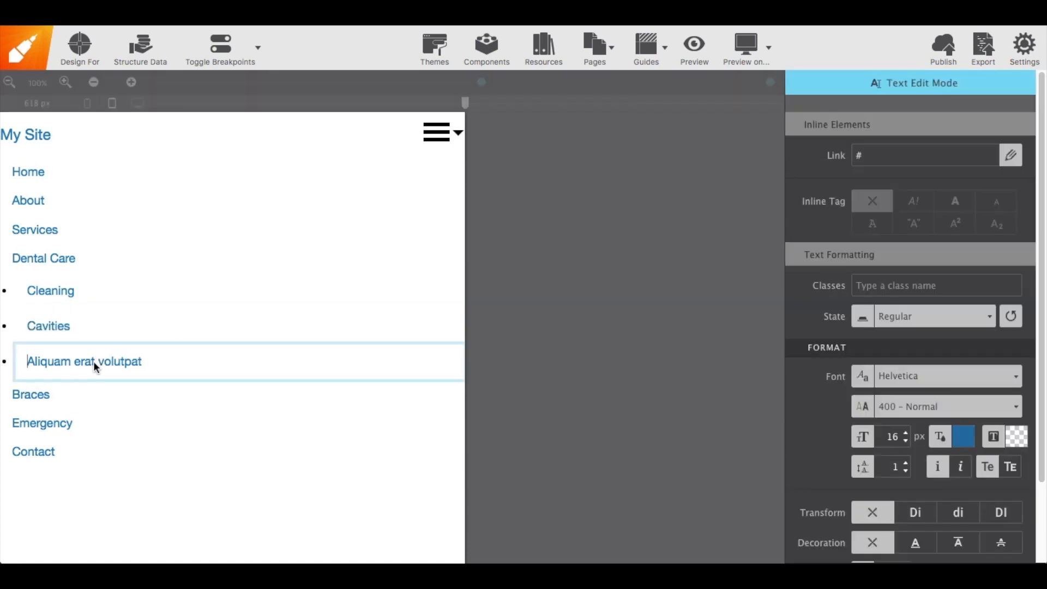
key("ctrl+a")
type("Flossing")
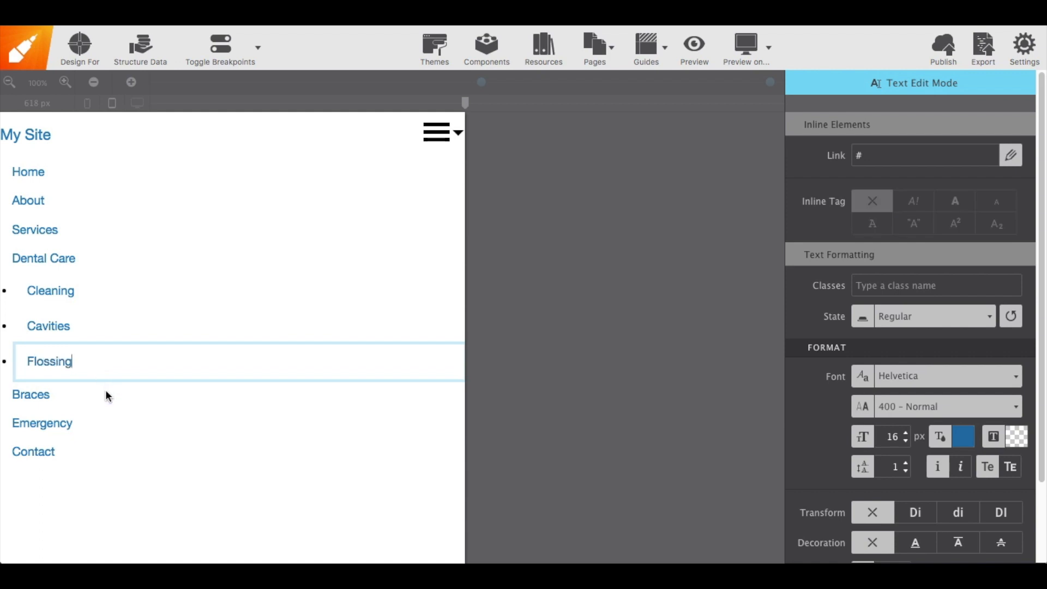
key("Escape")
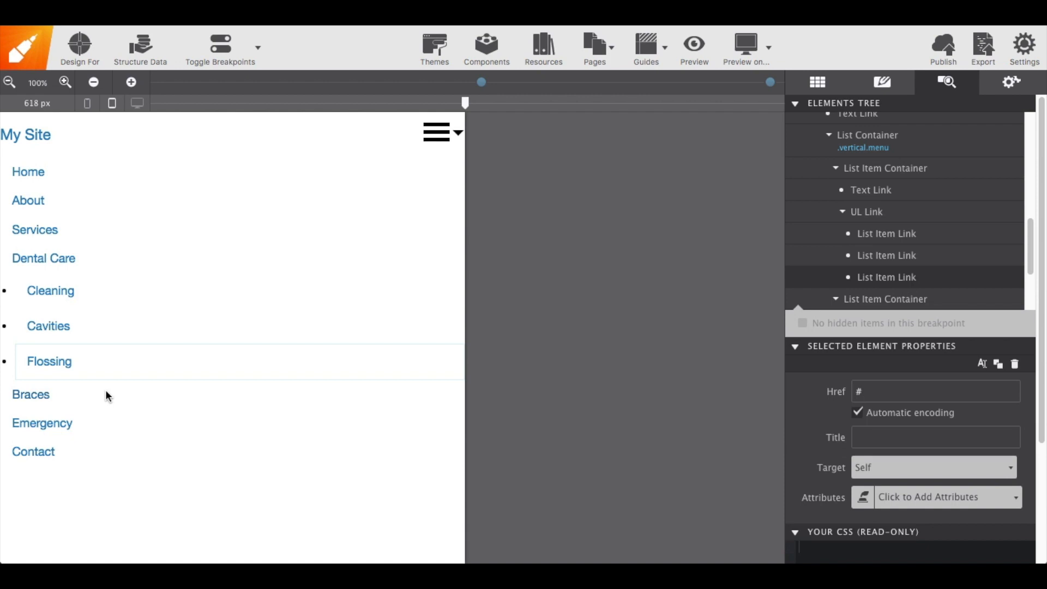
Add the classes vertical and menu to the Cleaning list item link
left_click(146, 295)
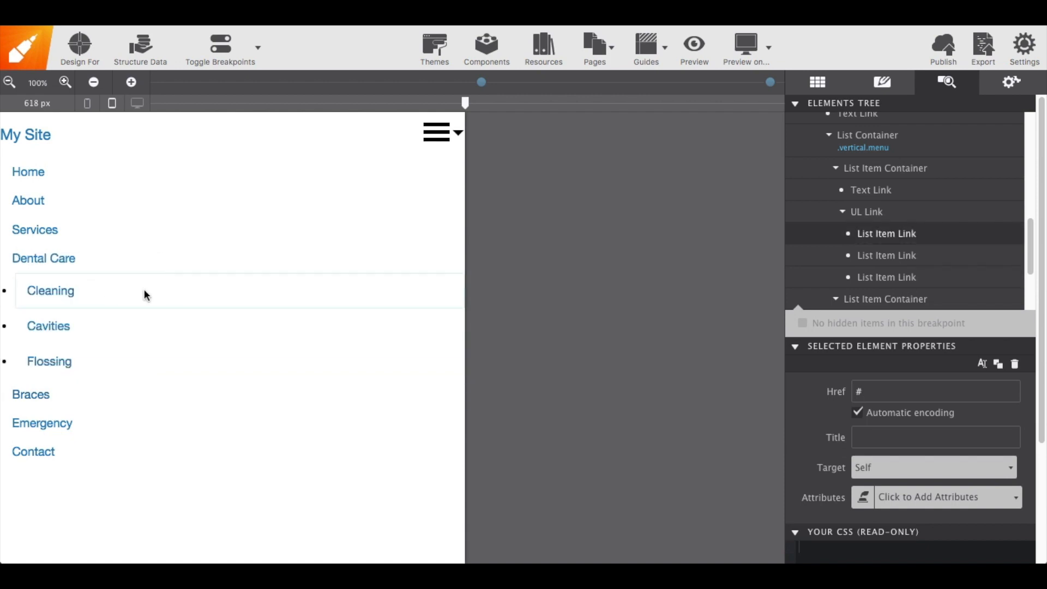
left_click(891, 84)
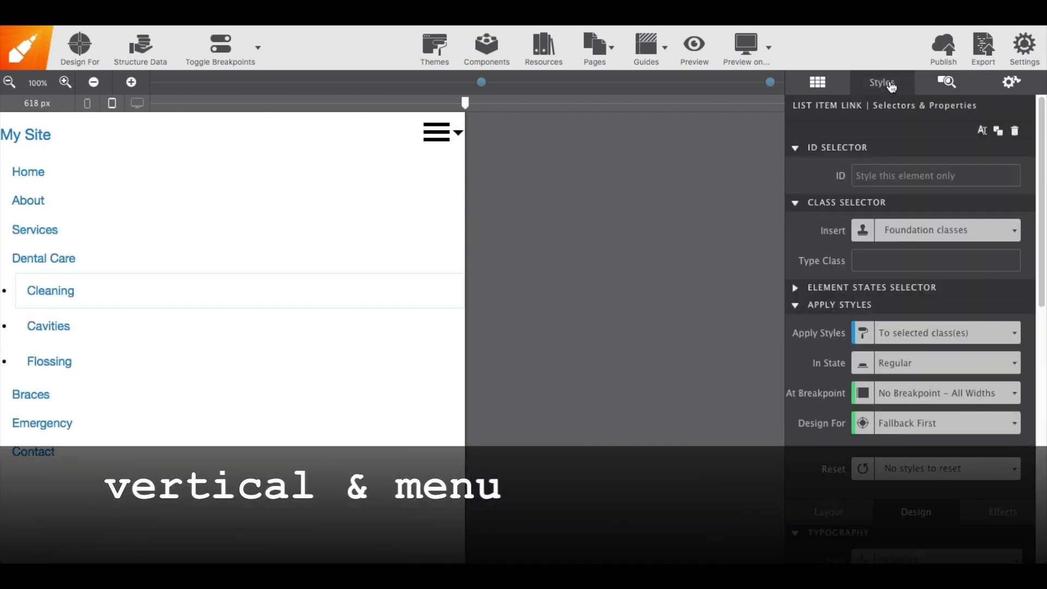
left_click(865, 263)
type("vertical menu")
key("Return")
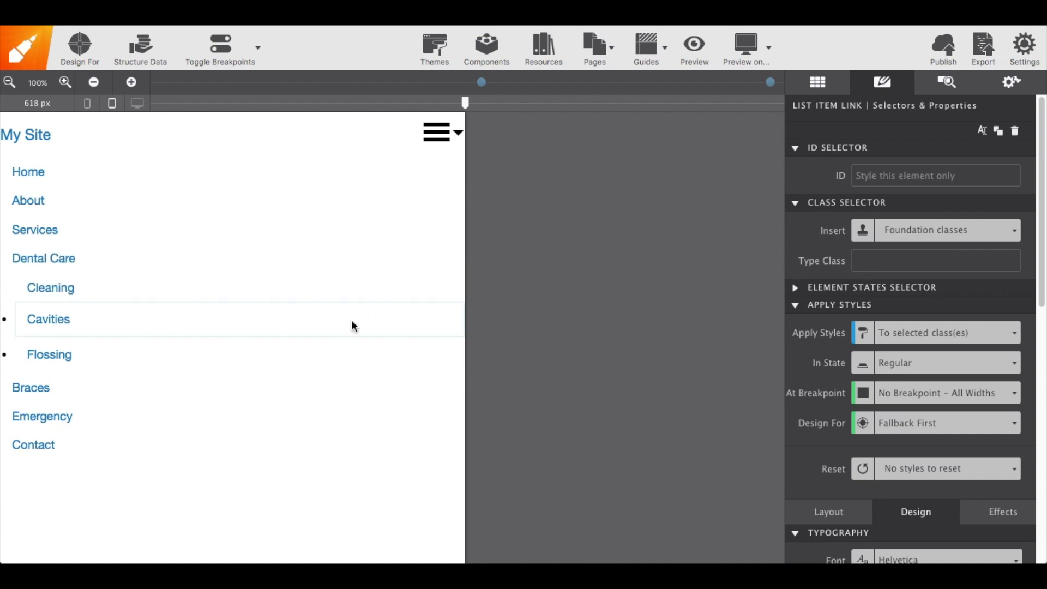
Add the classes vertical and menu to the Cavities list item link
left_click(888, 257)
left_click(889, 299)
type("m")
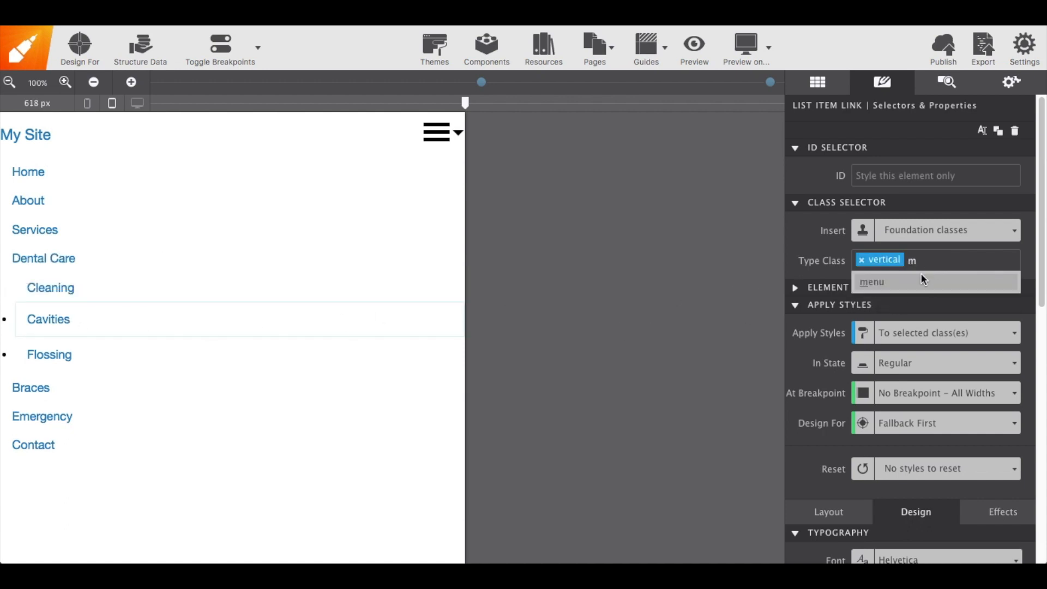
left_click(926, 281)
Add the classes vertical and menu to the Flossing list item link
left_click(65, 342)
left_click(875, 261)
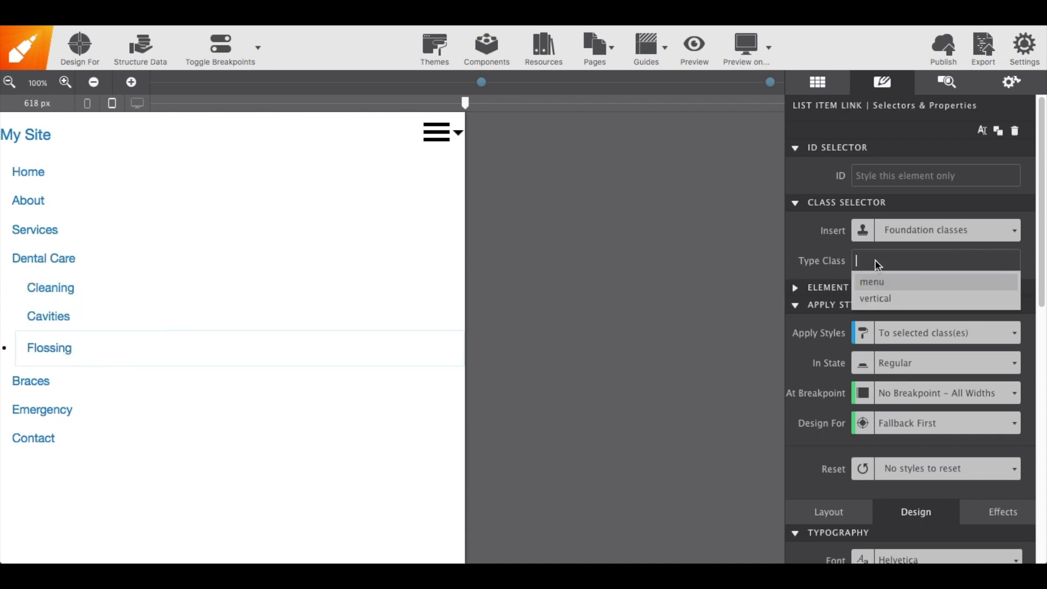
left_click(894, 299)
left_click(923, 281)
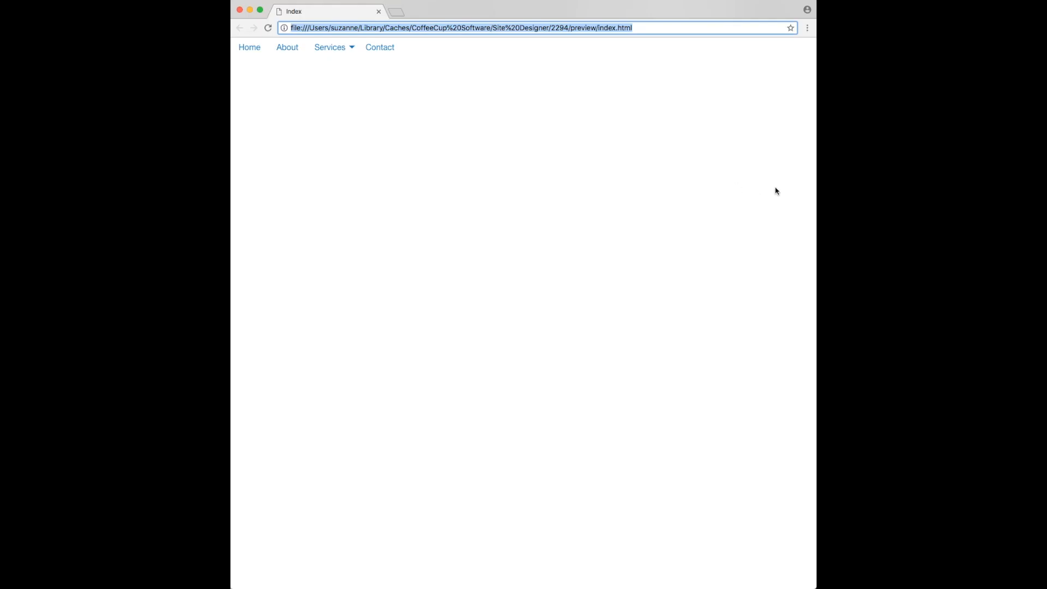
Test the navigation in the browser preview at desktop and narrow widths, opening the hamburger and nested Services submenus
left_click_drag(815, 190, 689, 190)
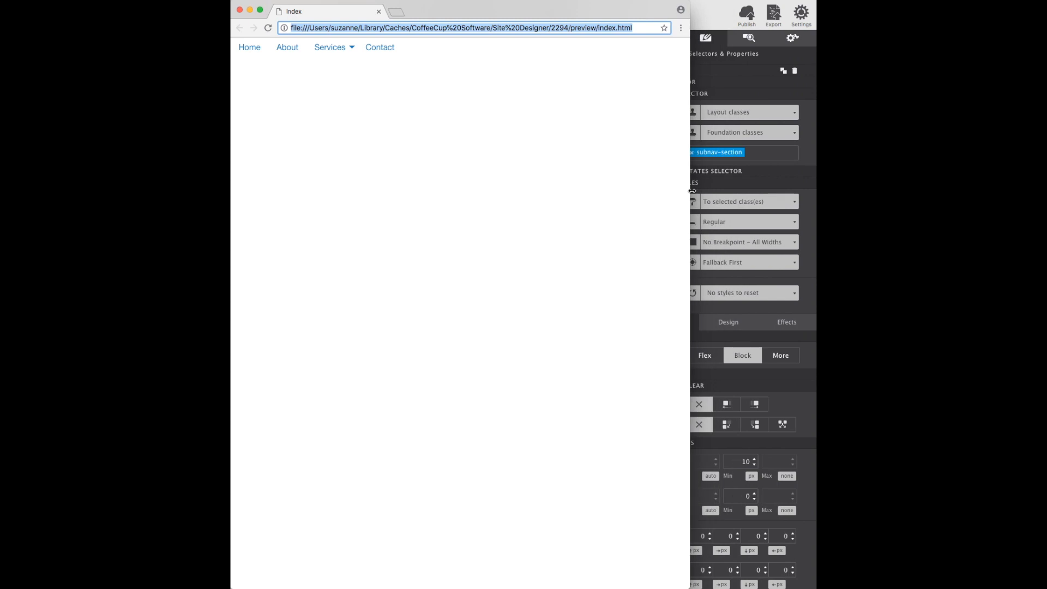
left_click(349, 48)
mouse_move(349, 67)
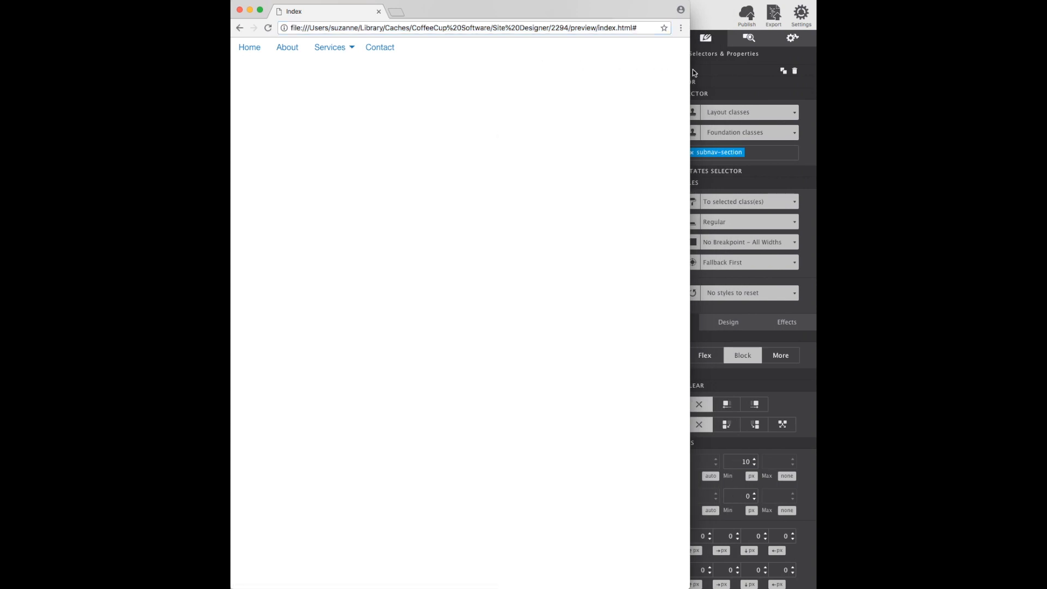
left_click_drag(688, 70, 417, 70)
left_click(420, 55)
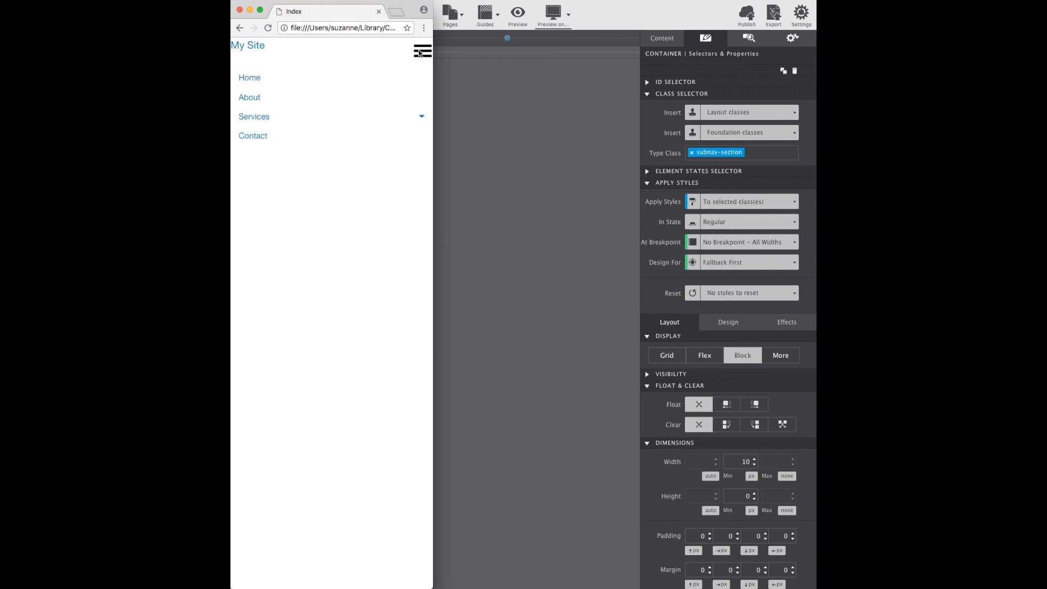
left_click(421, 119)
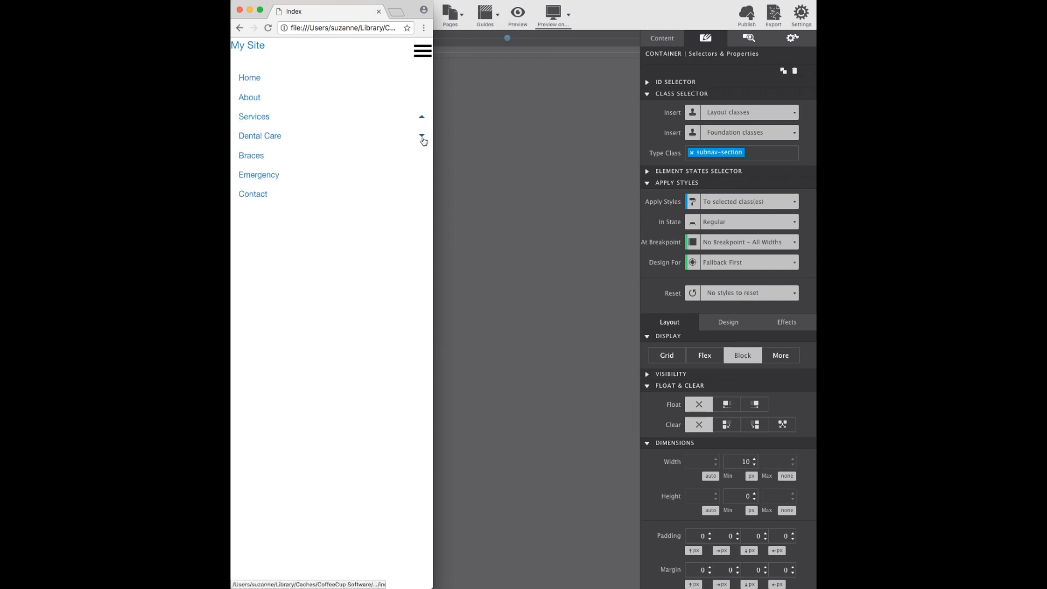
left_click(422, 139)
left_click(423, 138)
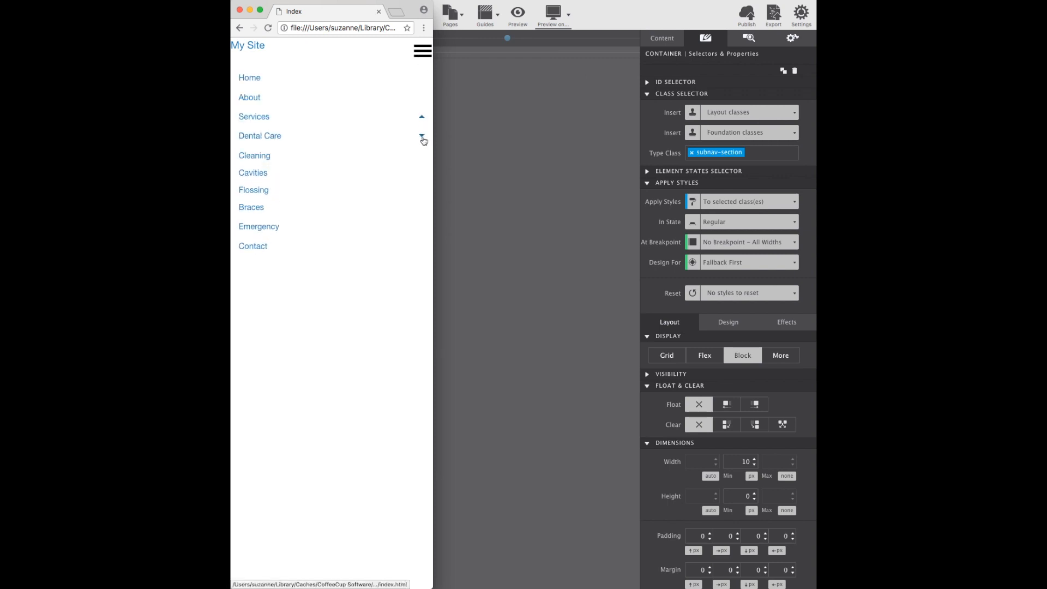
left_click(422, 116)
left_click_drag(435, 95, 806, 115)
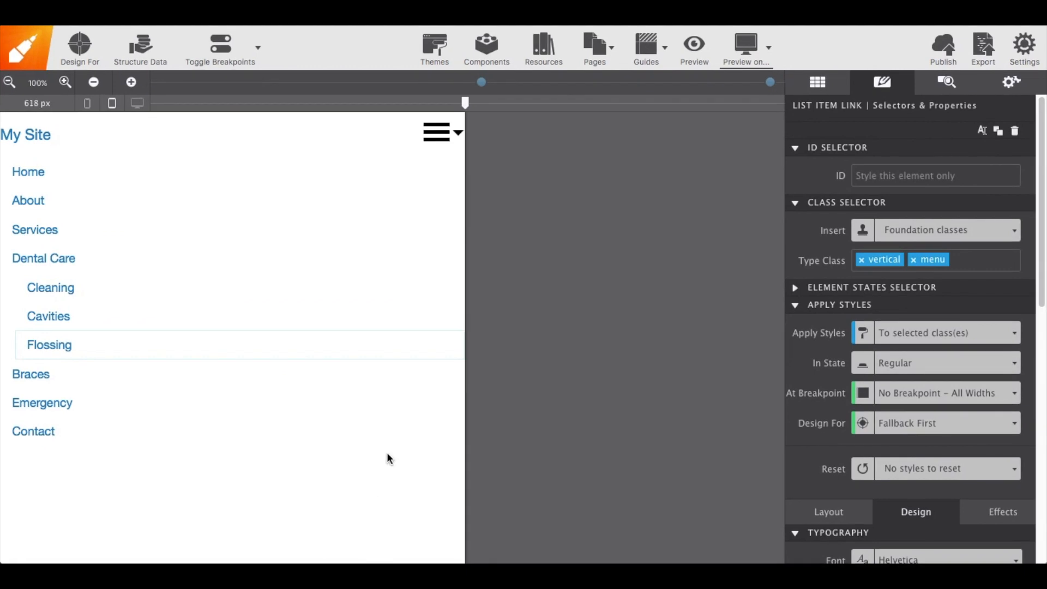
Add a new Container Div and move it inside the nav-region container above the nav bar
left_click(460, 424)
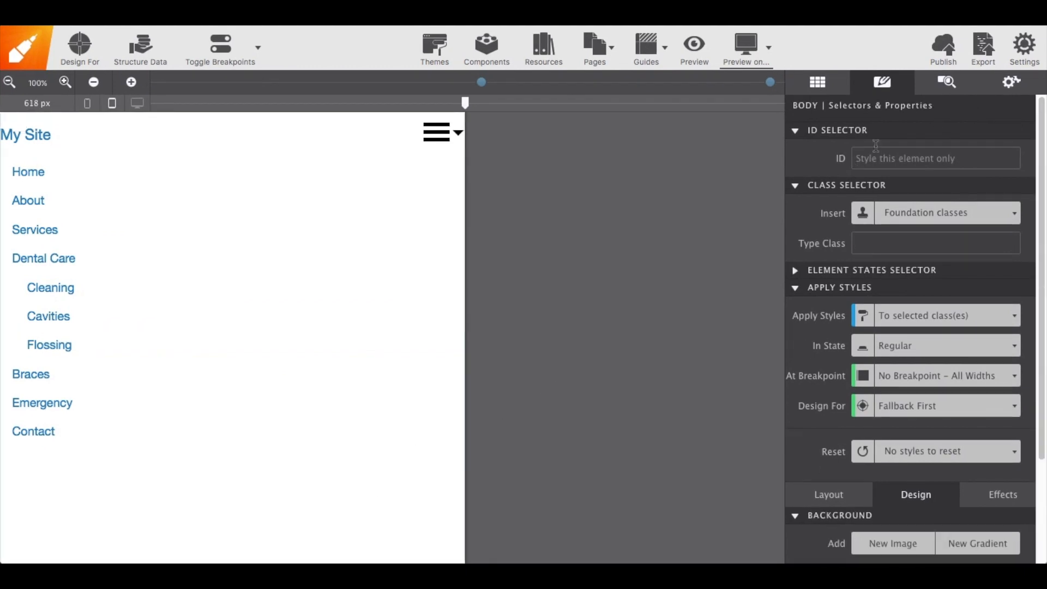
left_click(945, 87)
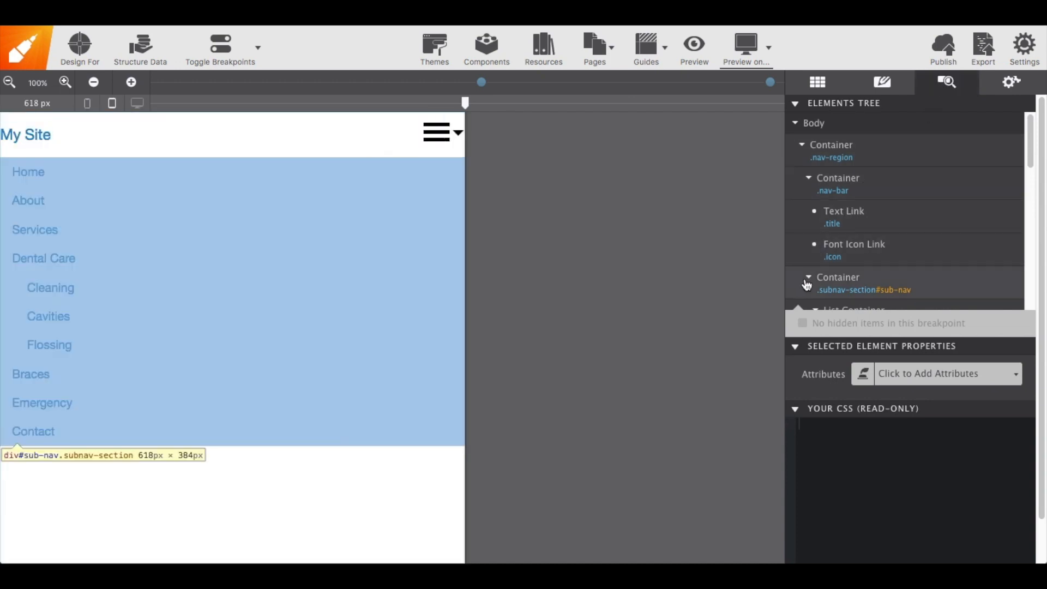
left_click(809, 280)
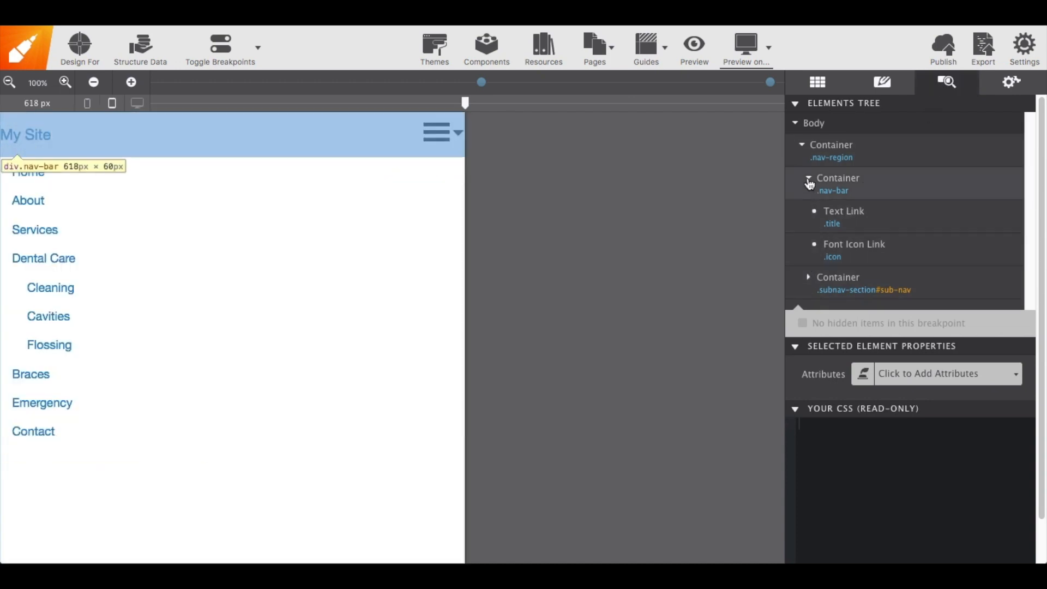
left_click(809, 181)
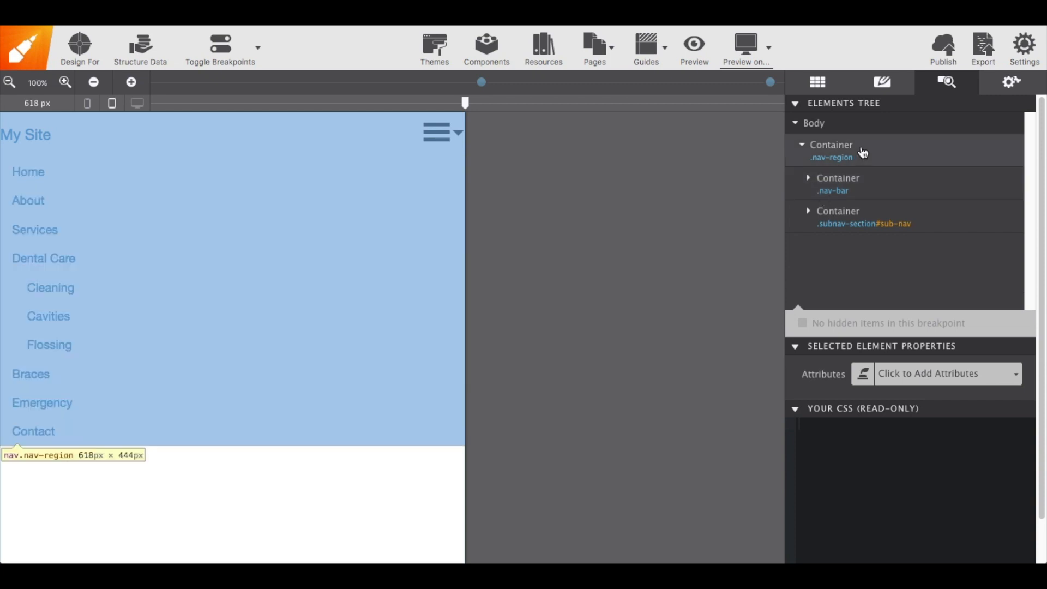
left_click(864, 155)
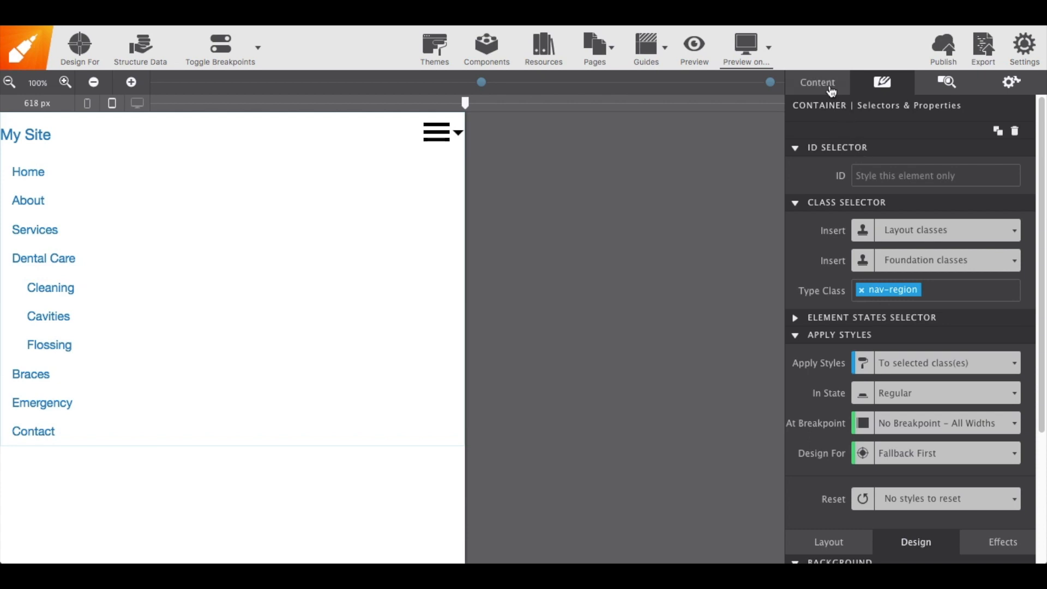
left_click(830, 89)
scroll(828, 263, "down", 5)
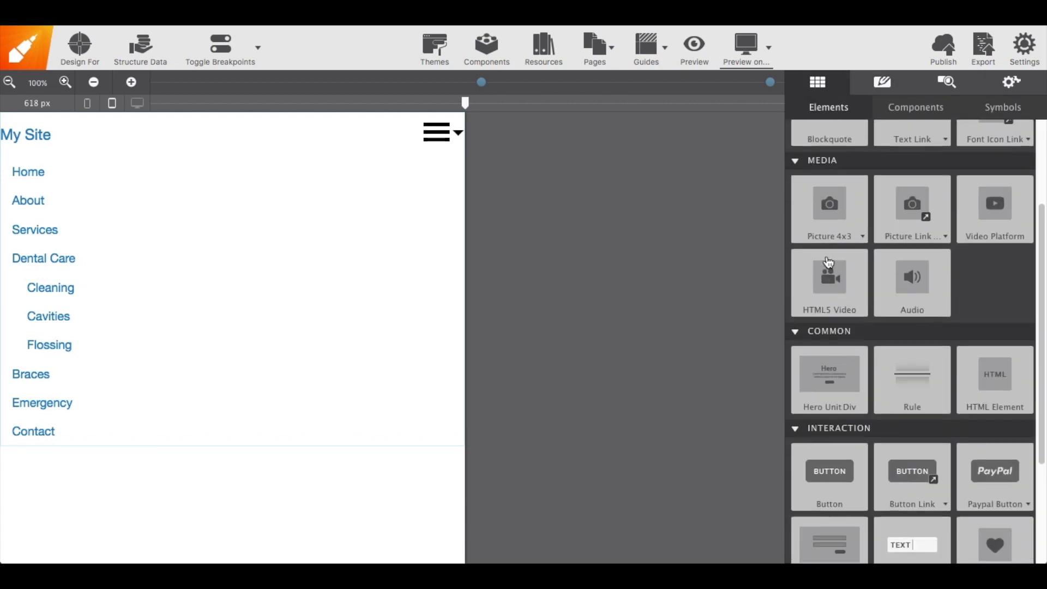
scroll(828, 262, "down", 1)
left_click(816, 493)
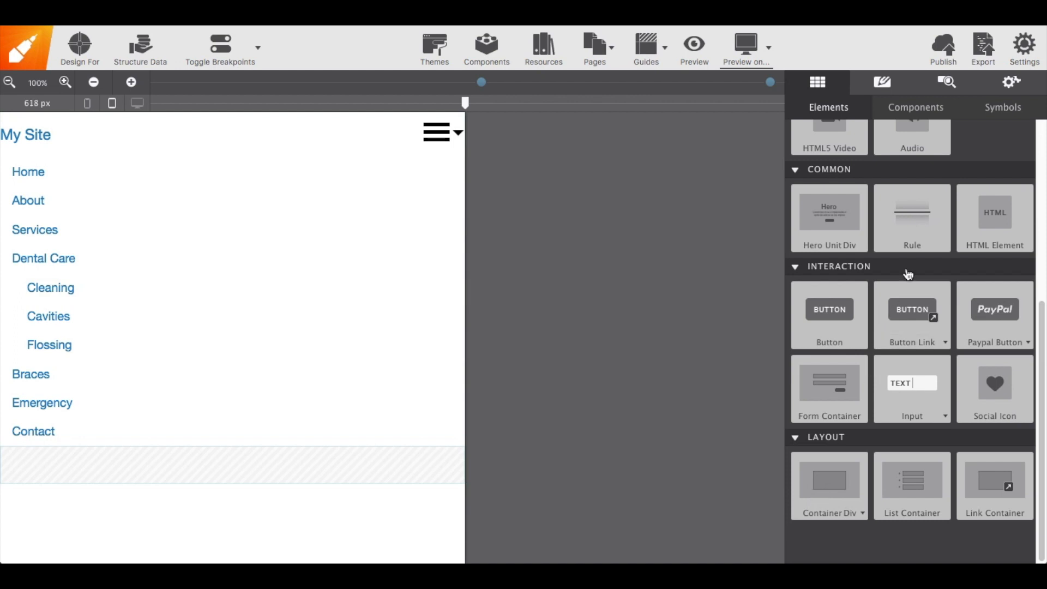
left_click(954, 87)
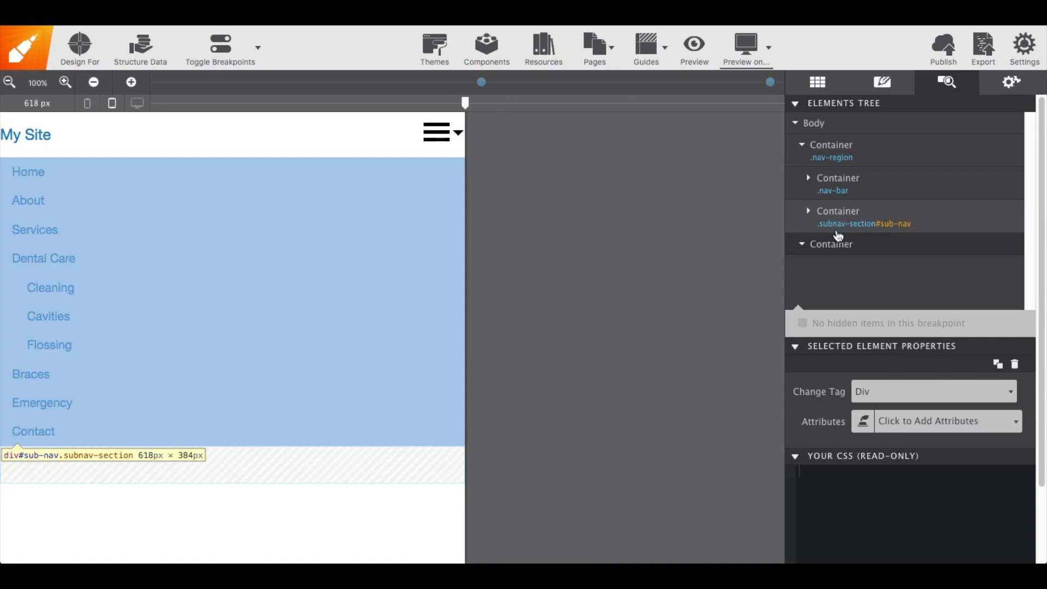
left_click_drag(837, 248, 848, 180)
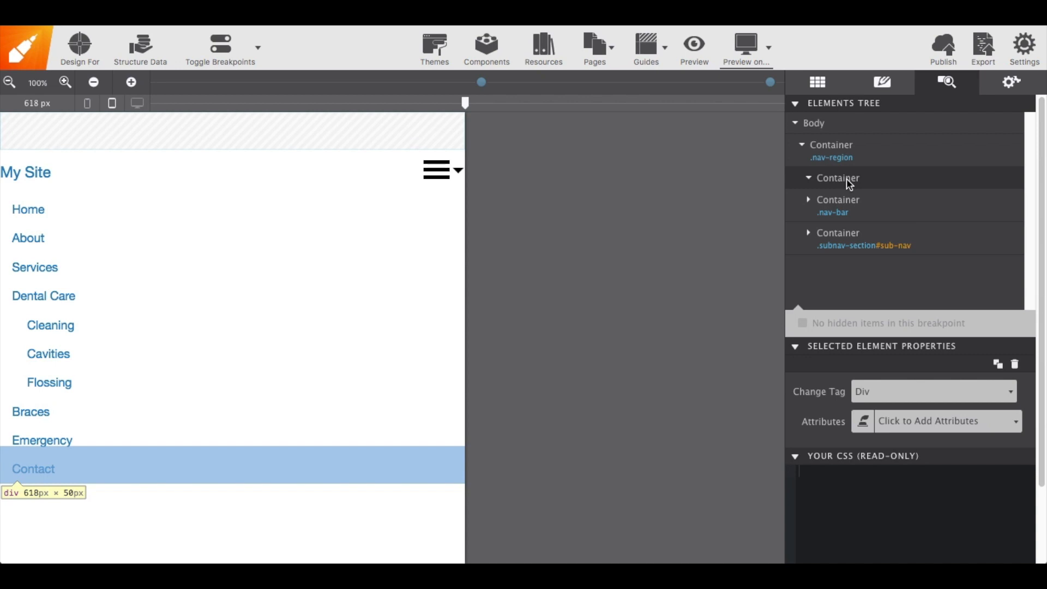
Give the new container the class desktop-title
double_click(846, 180)
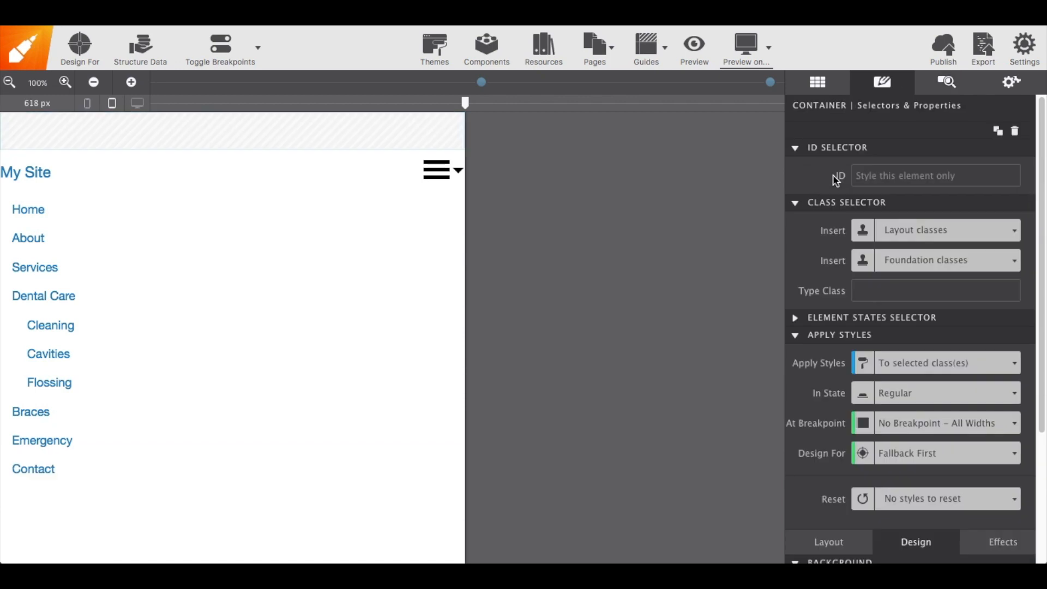
left_click(870, 292)
type("desktop-title")
key("Return")
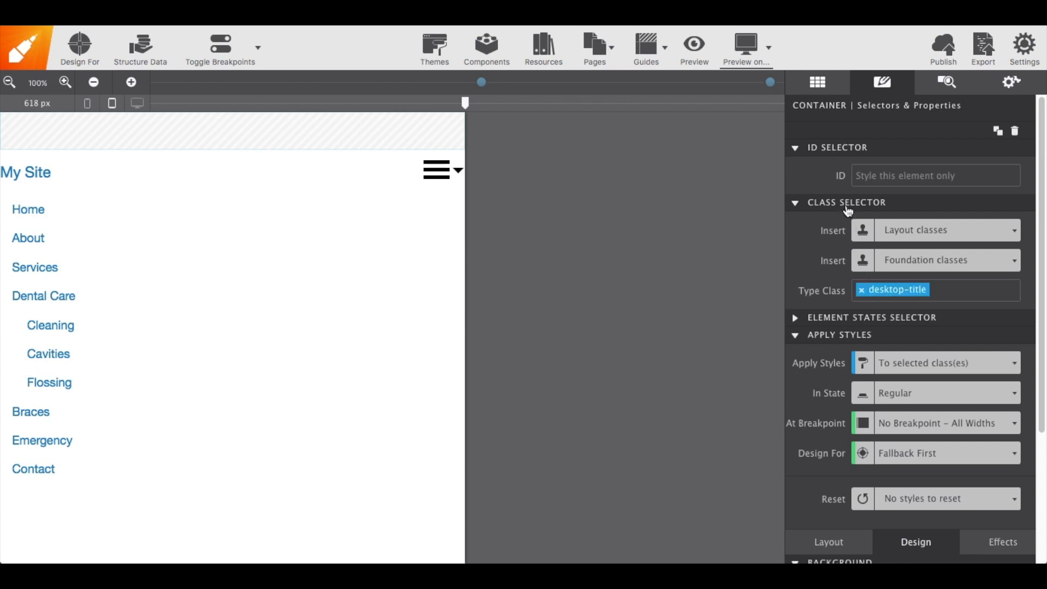
Insert a Heading 1 into the new container and change its text to My Site
left_click(817, 81)
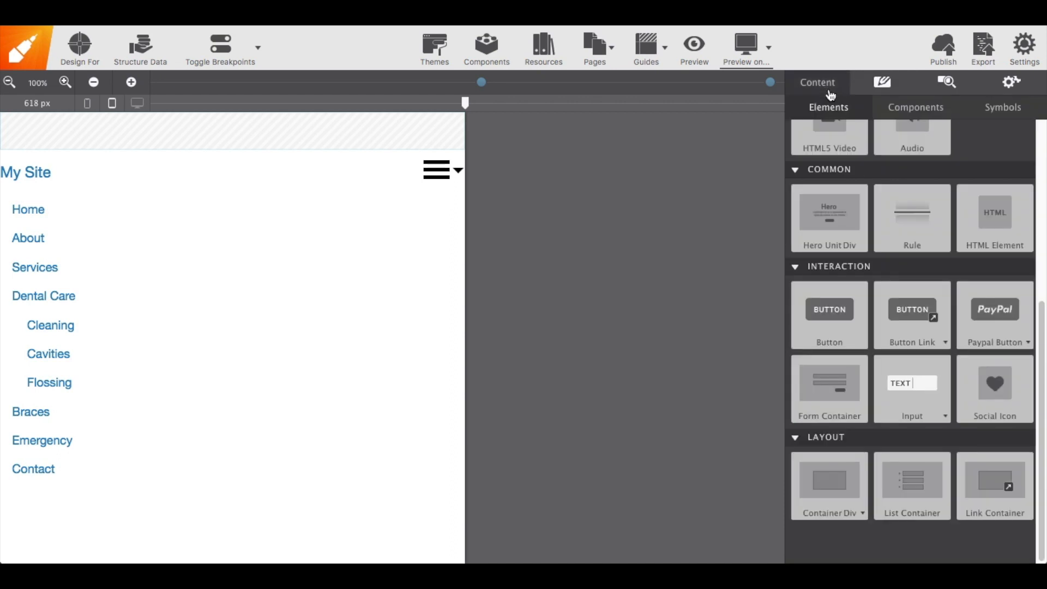
scroll(848, 168, "up", 5)
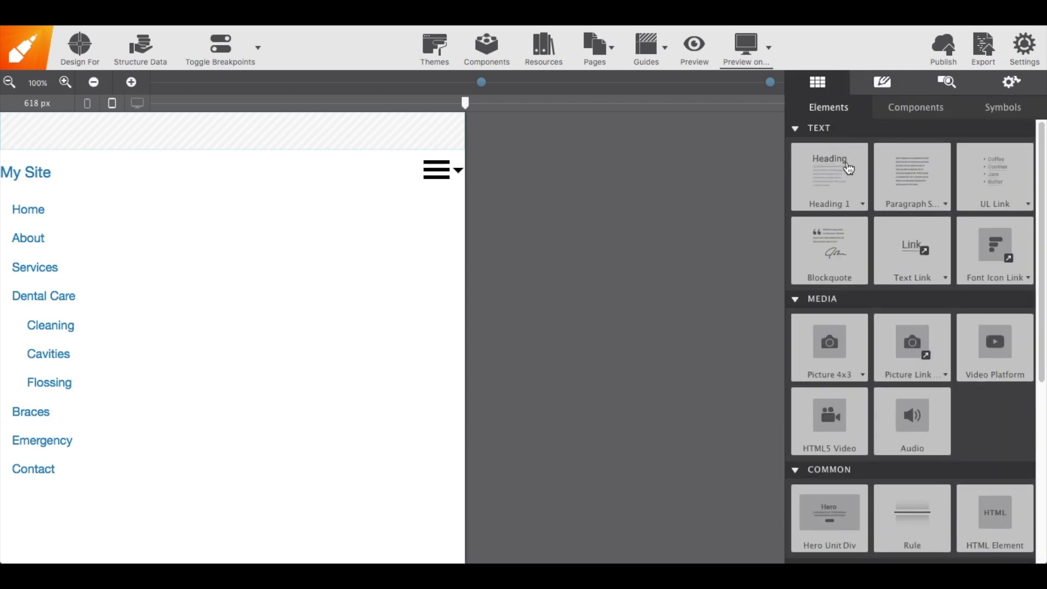
left_click_drag(838, 181, 416, 123)
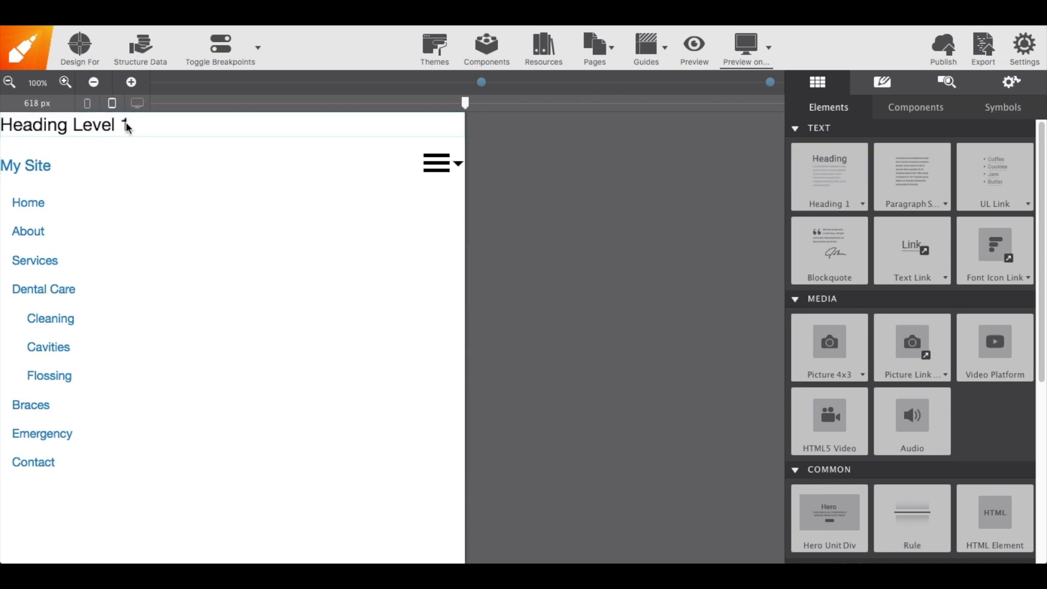
double_click(112, 128)
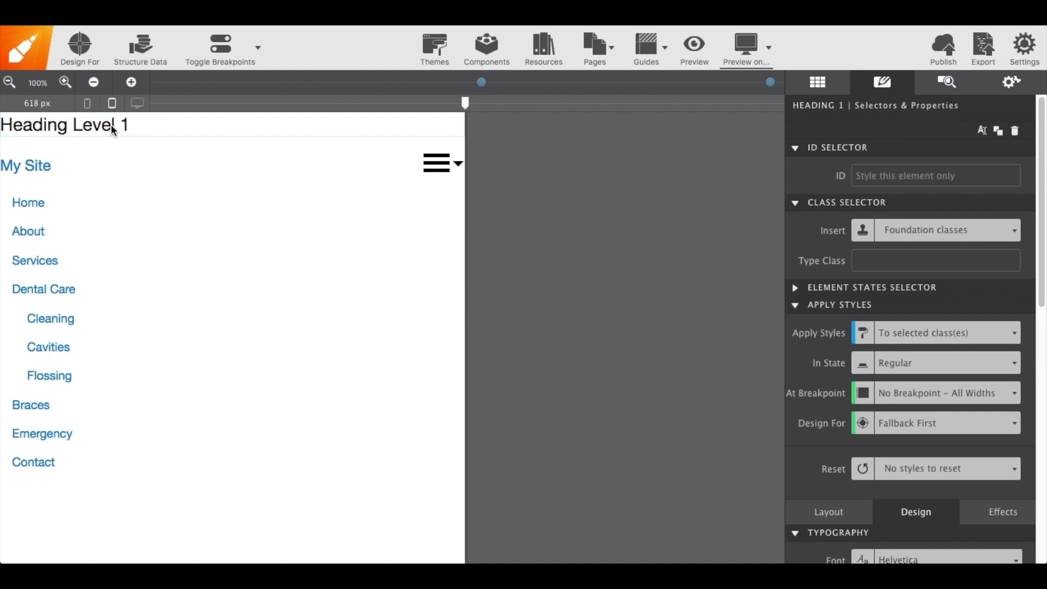
key("super+a")
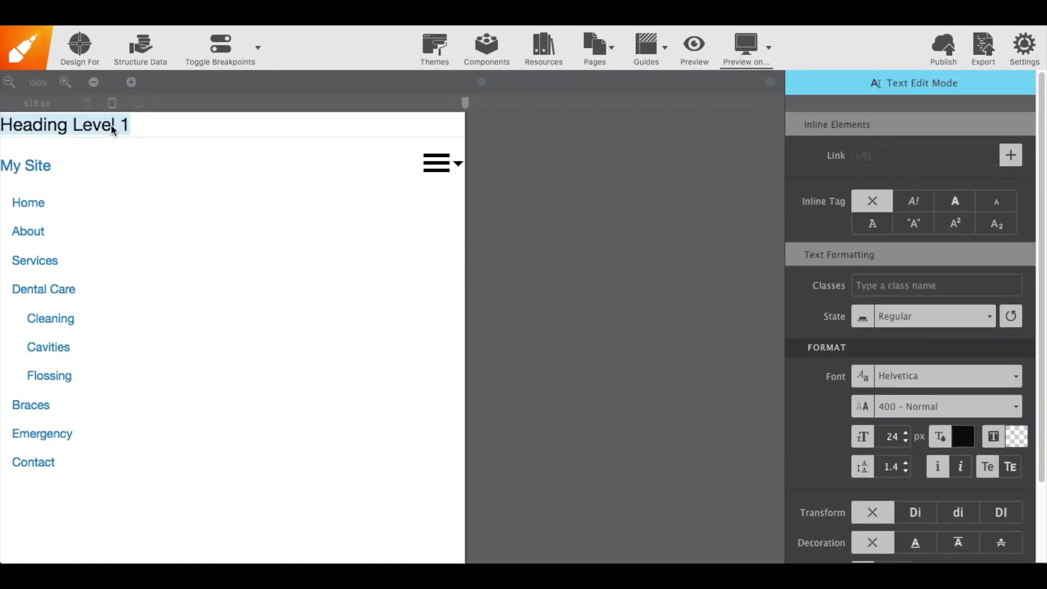
type("My Site")
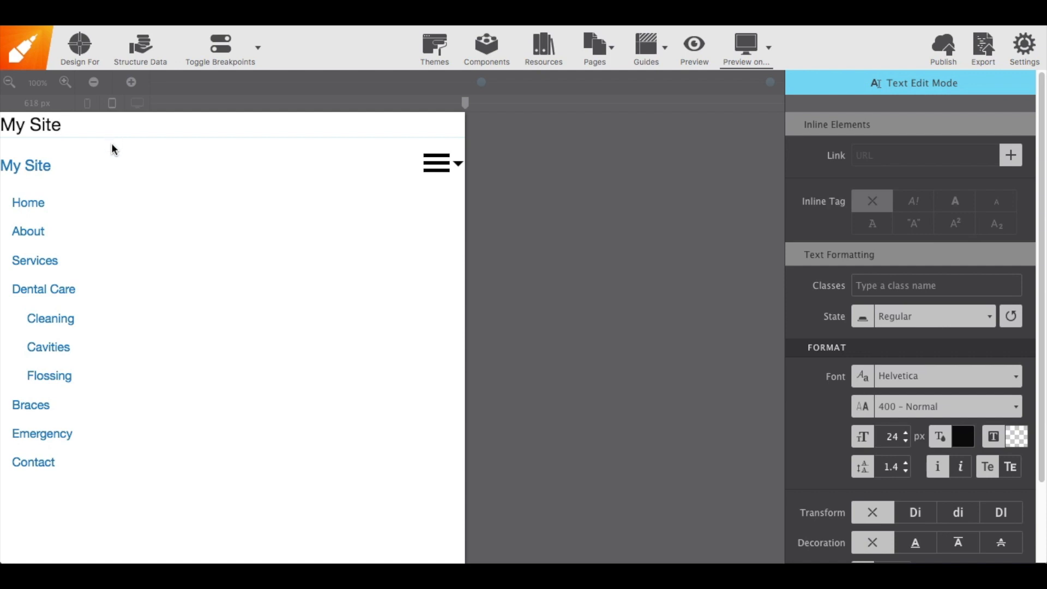
key("Escape")
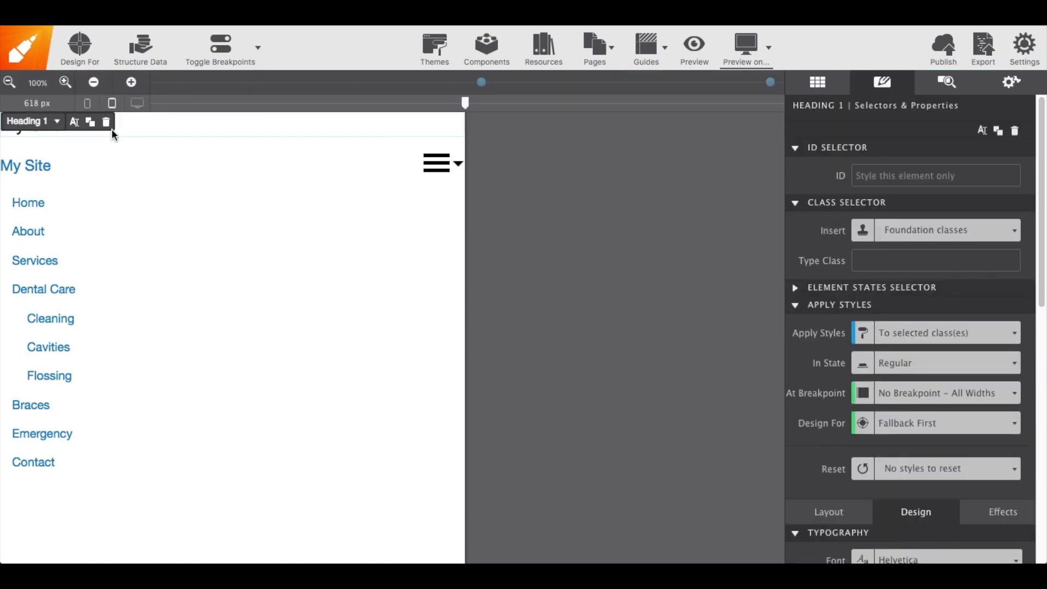
Add the class desktop-title to the heading
left_click(907, 266)
type("deskt")
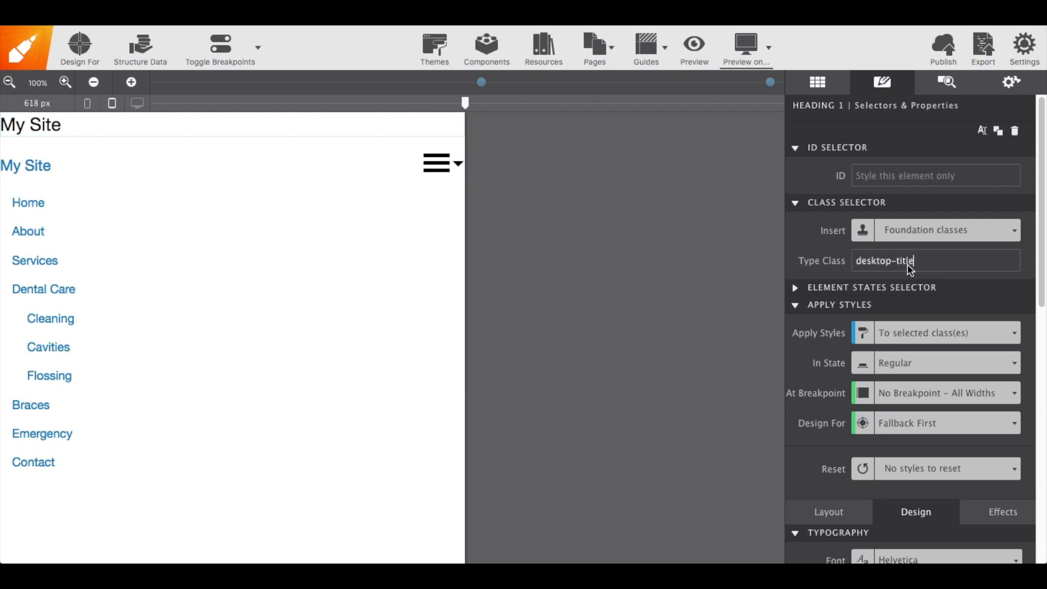
type("op-title")
key("Return")
Set the heading's font size to 40 px and center-align its text
scroll(929, 273, "down", 3)
scroll(927, 270, "down", 2)
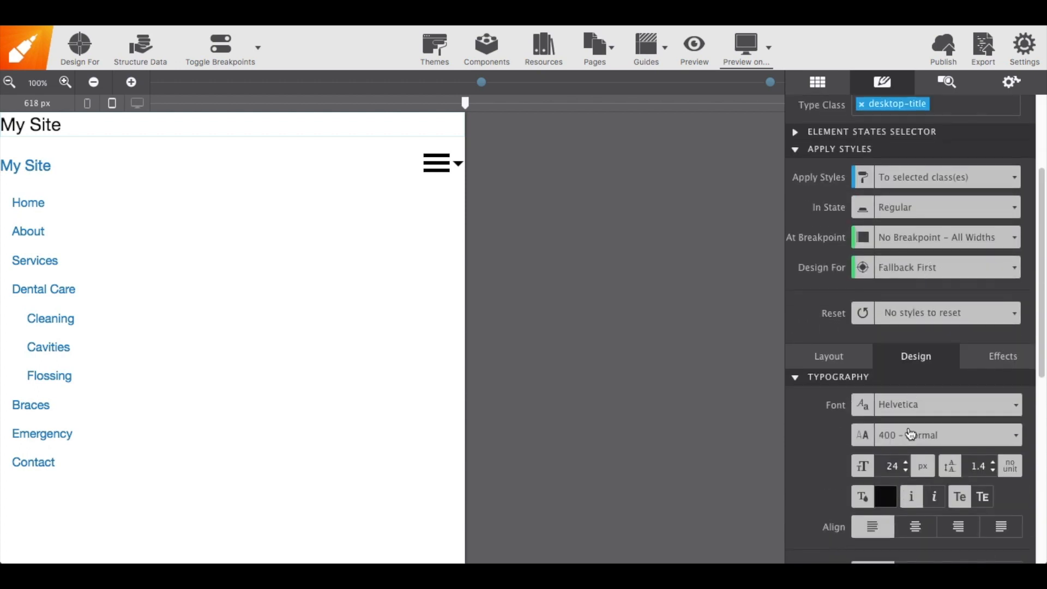
double_click(890, 467)
type("40")
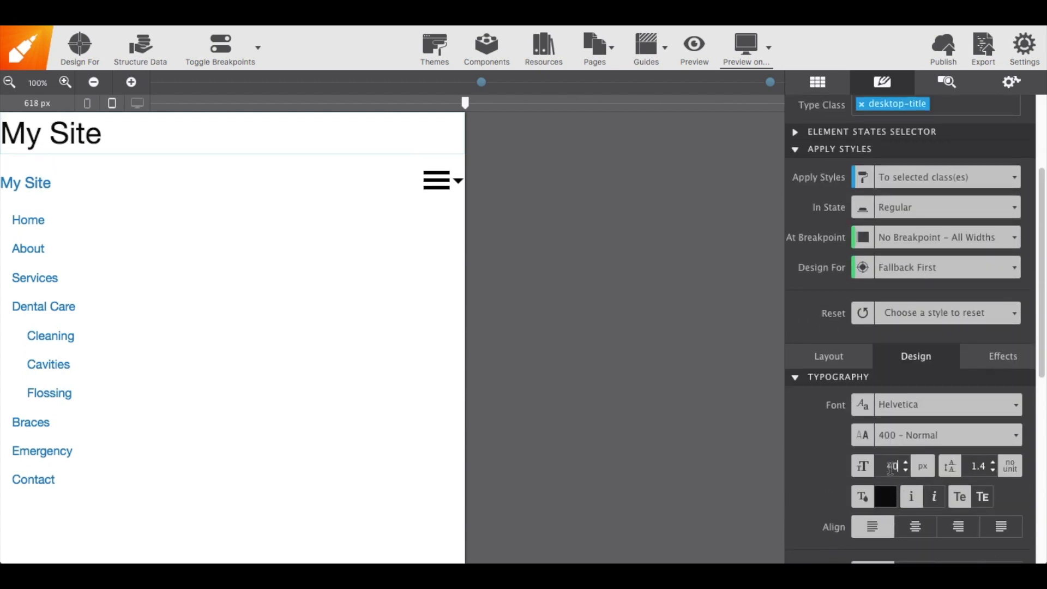
left_click(910, 526)
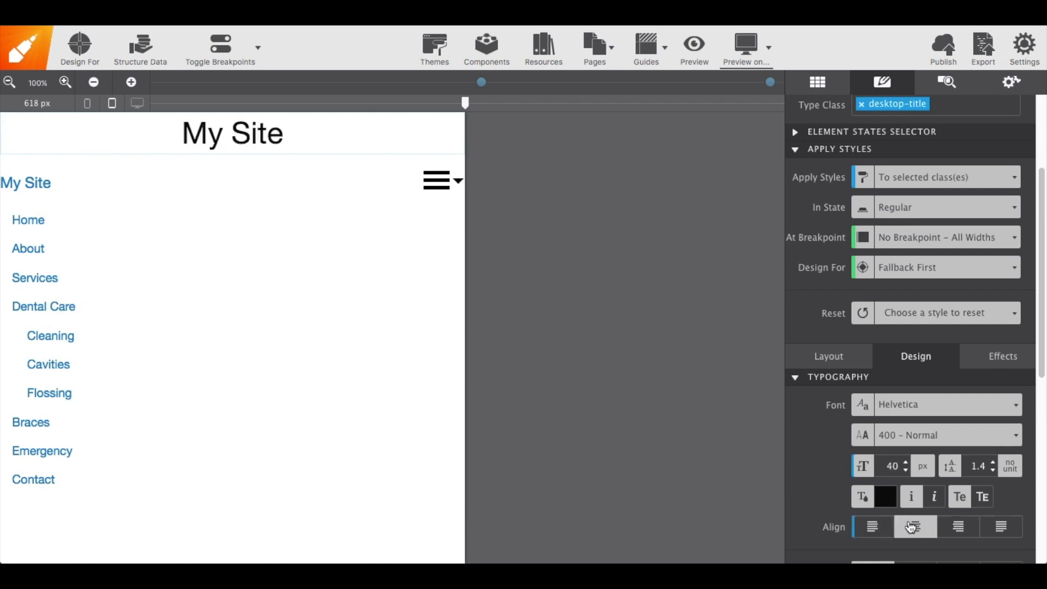
Set the heading's text color by sampling the blue of the site title link, #1779ba
left_click(887, 498)
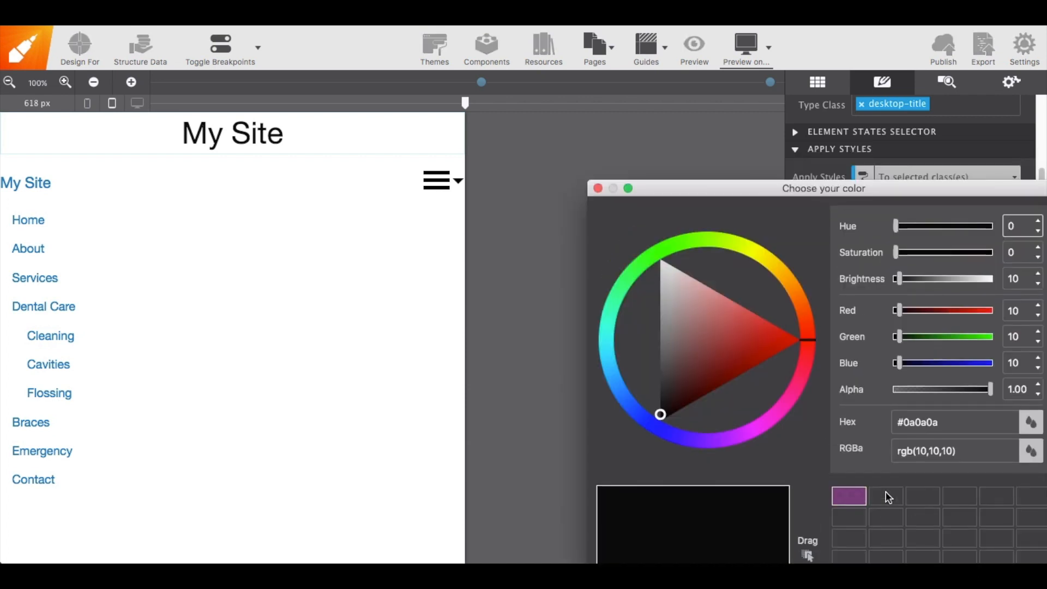
left_click_drag(839, 184, 779, 48)
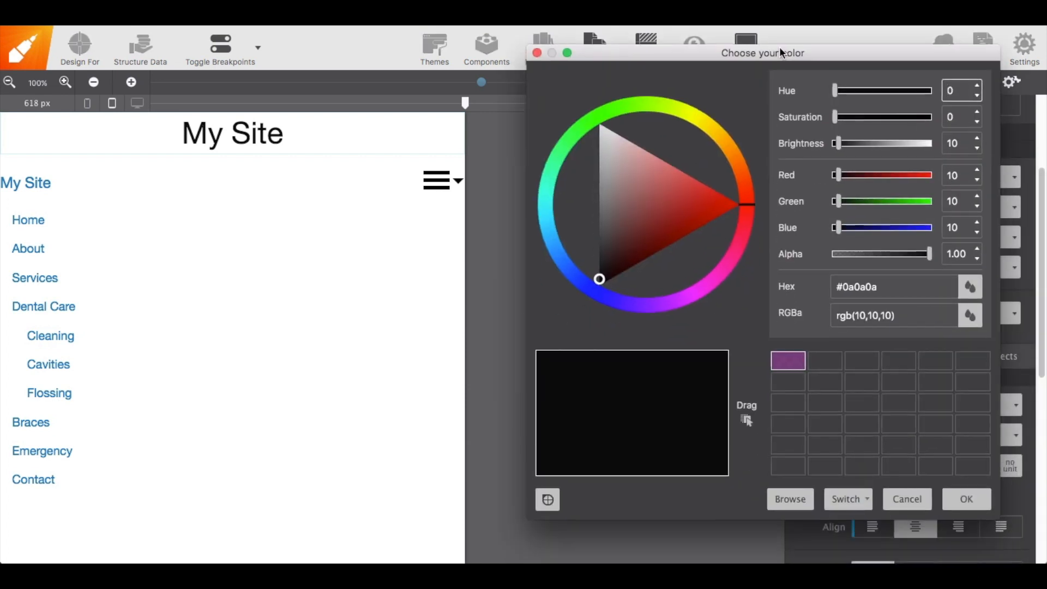
left_click(548, 499)
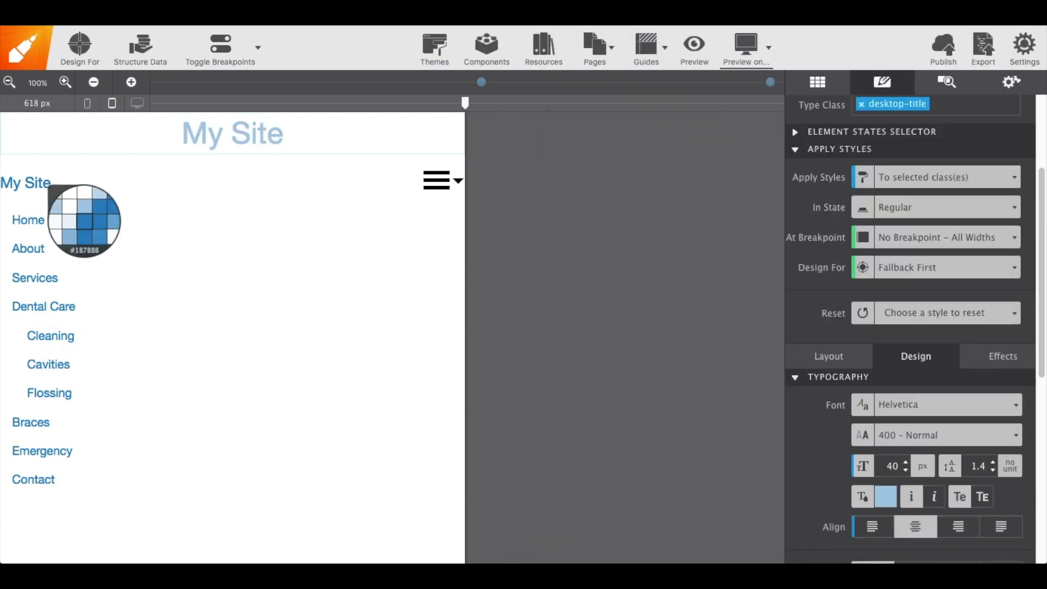
left_click(84, 220)
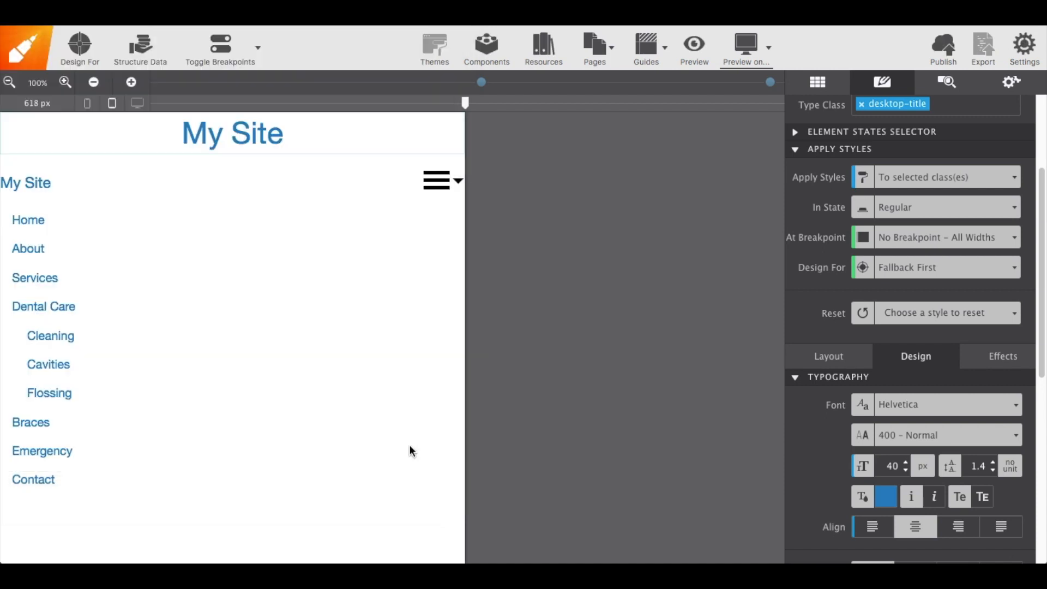
left_click(411, 449)
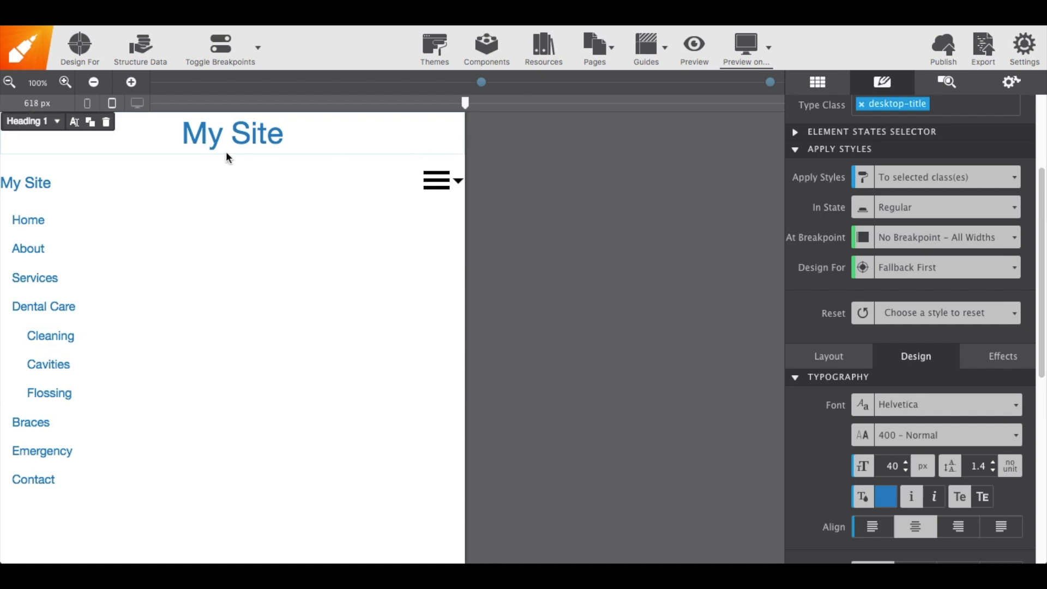
Select the heading's parent desktop-title container and set its display to None for all widths
left_click(56, 123)
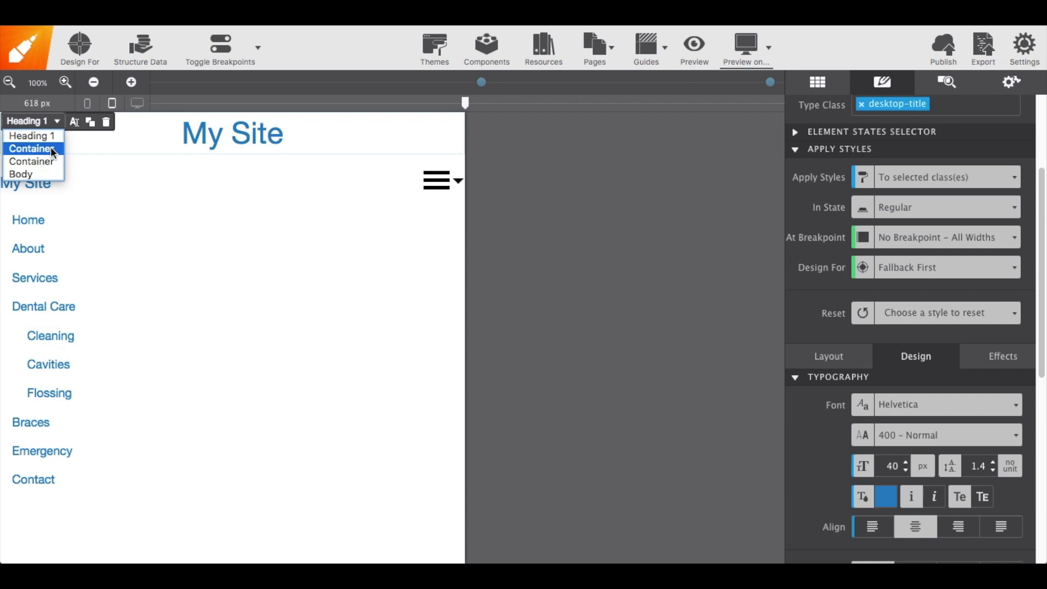
left_click(51, 146)
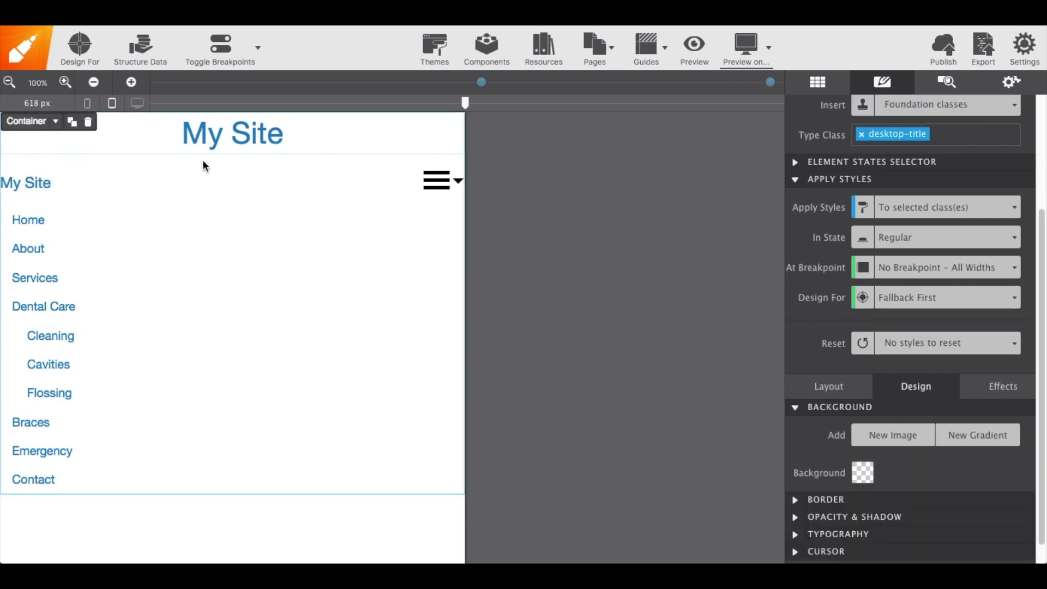
scroll(816, 198, "up", 5)
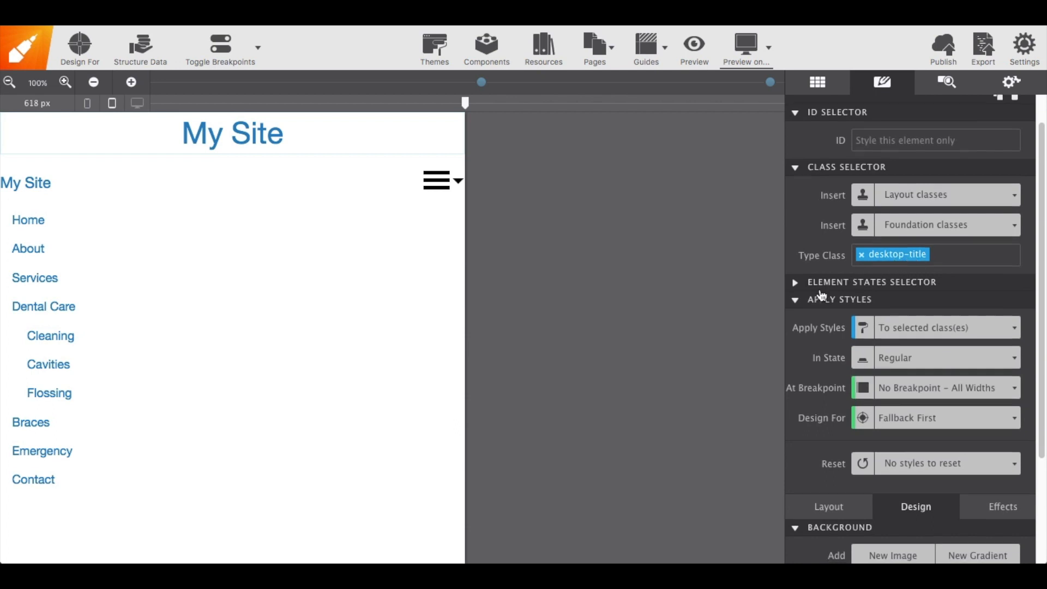
scroll(827, 297, "down", 5)
left_click(835, 372)
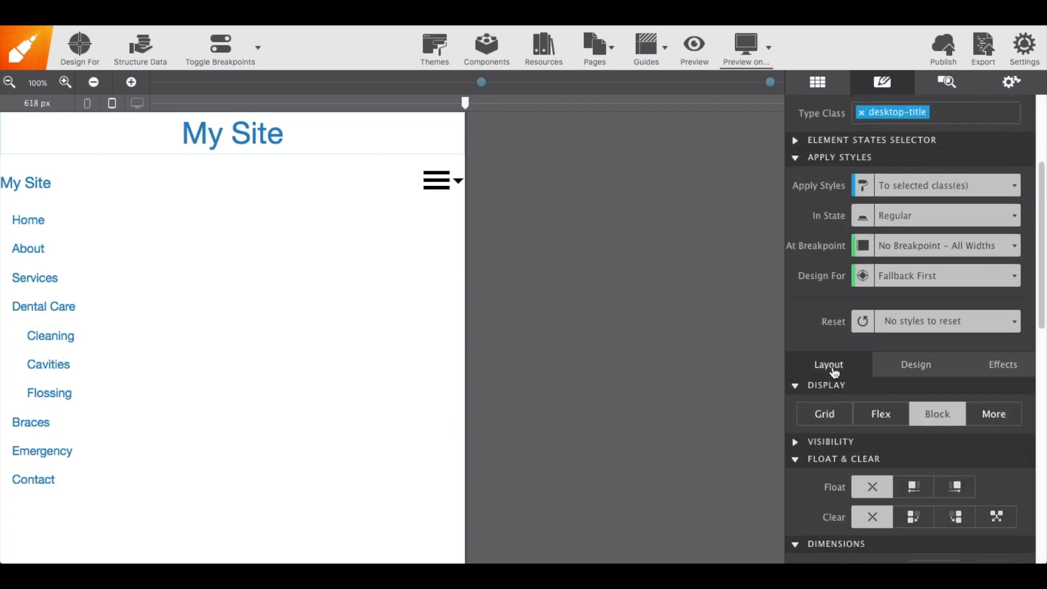
left_click(994, 418)
left_click(984, 457)
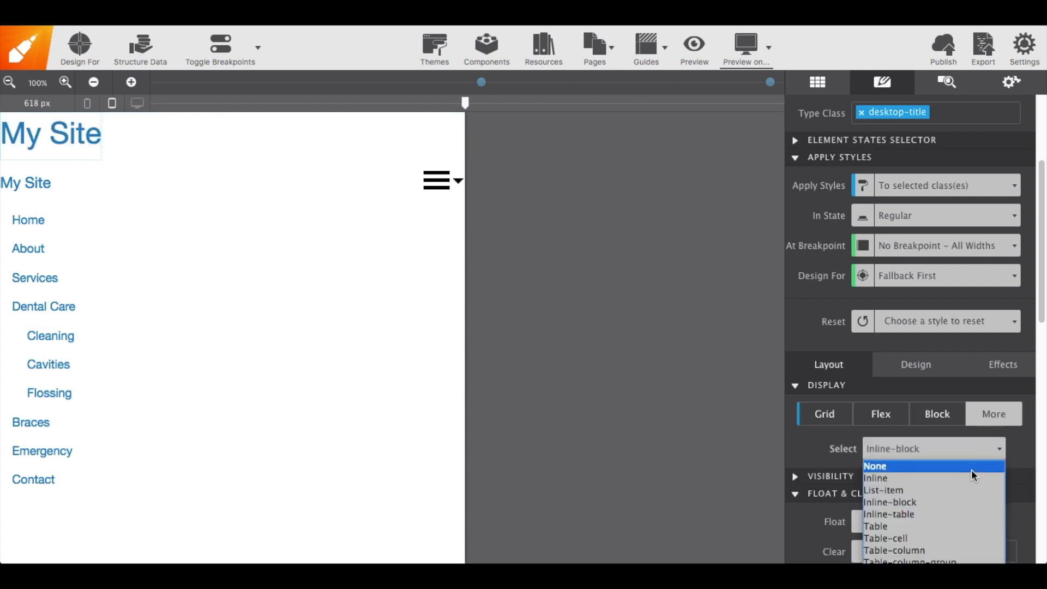
left_click(971, 470)
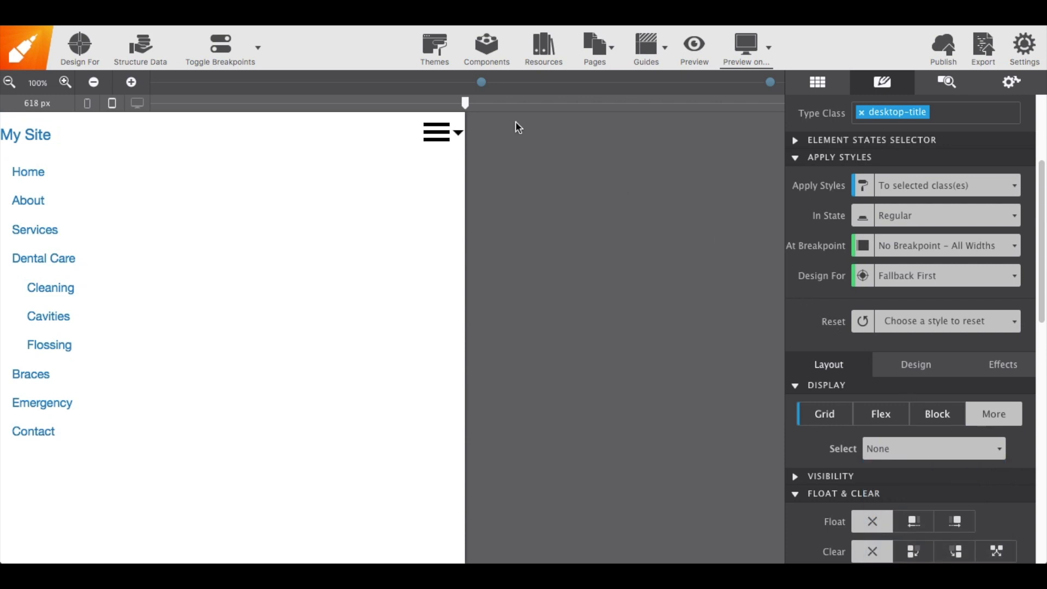
Widen the canvas beyond 640 px and set the desktop-title container's display to Inline at that breakpoint
left_click_drag(468, 104, 479, 104)
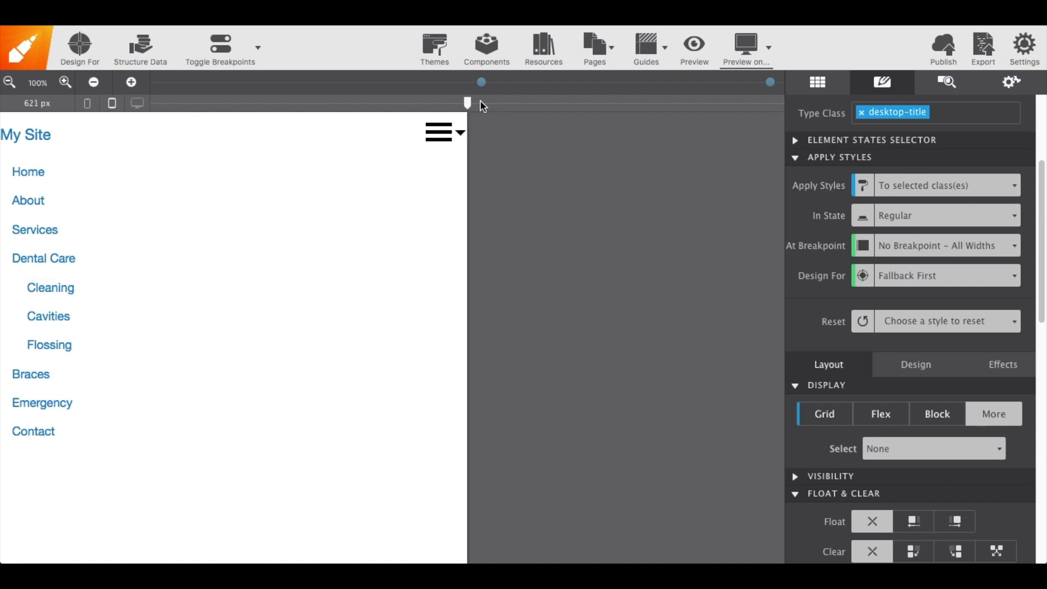
left_click_drag(542, 102, 558, 105)
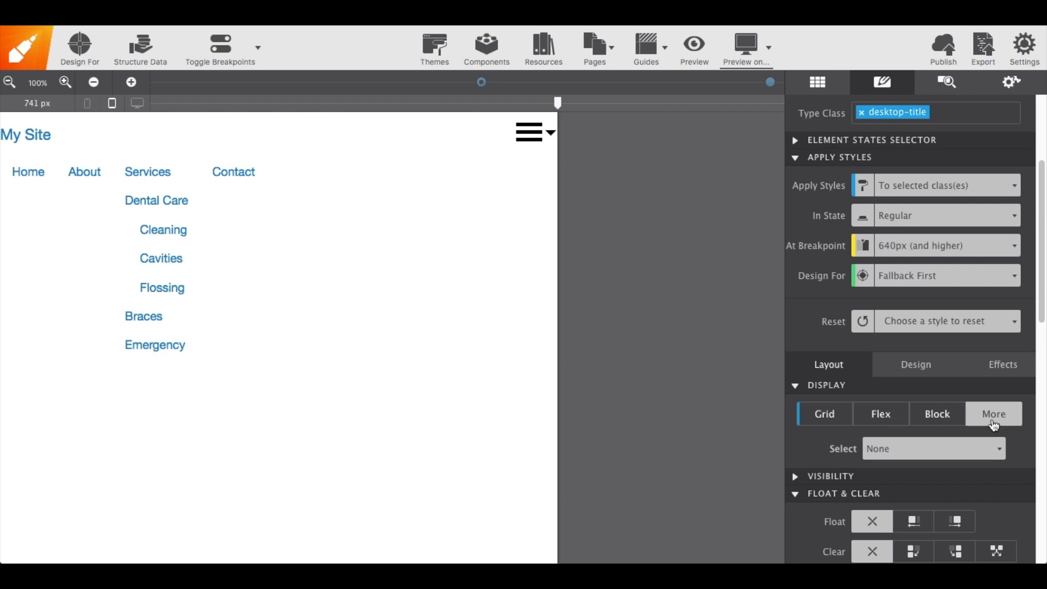
left_click(939, 453)
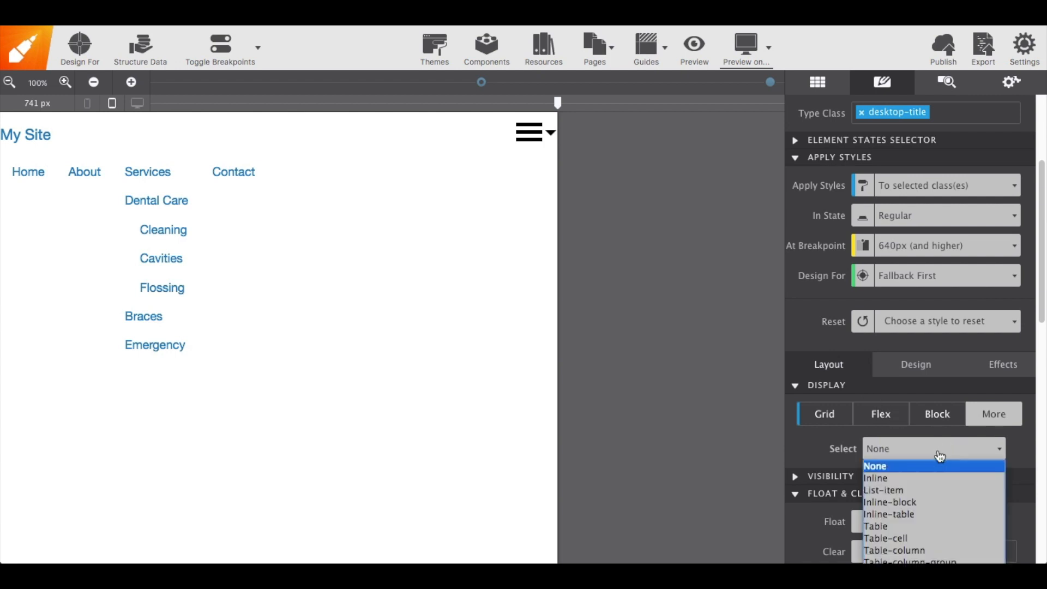
left_click(908, 478)
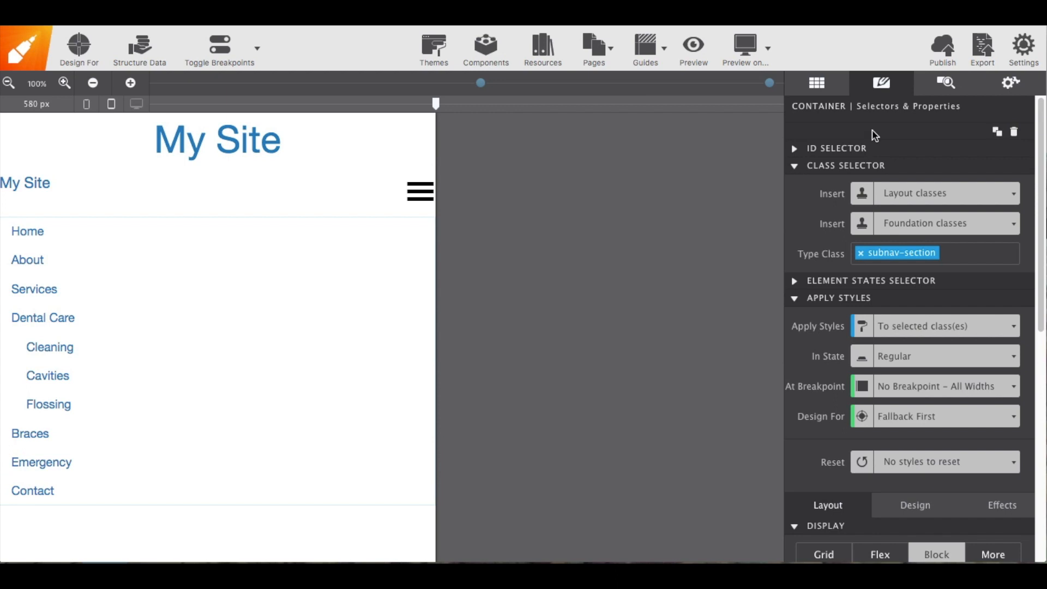
Select the nav-region container and set its maximum width to 1000 px
left_click(926, 96)
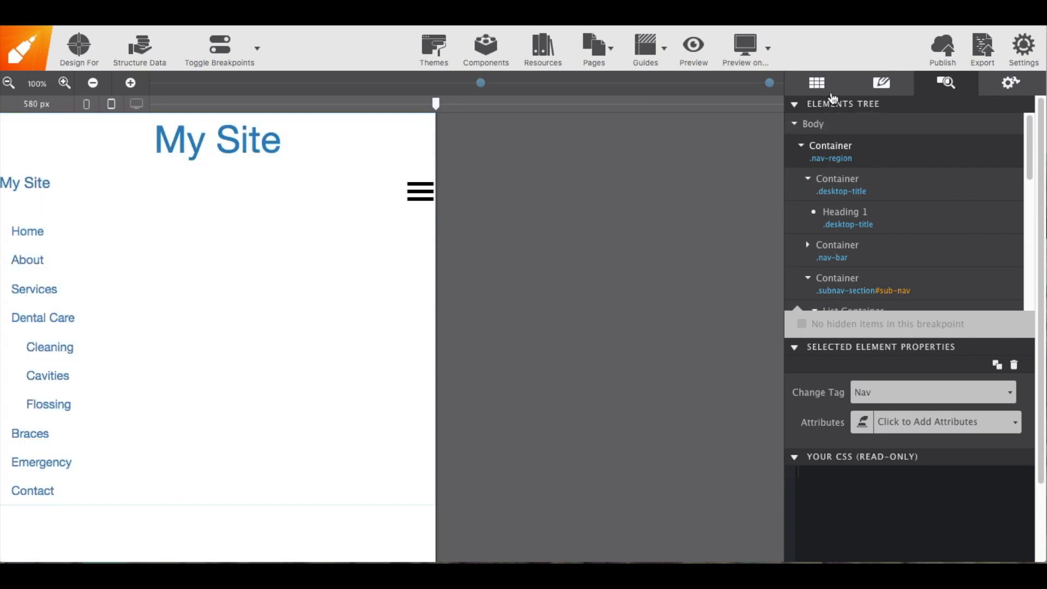
left_click(826, 84)
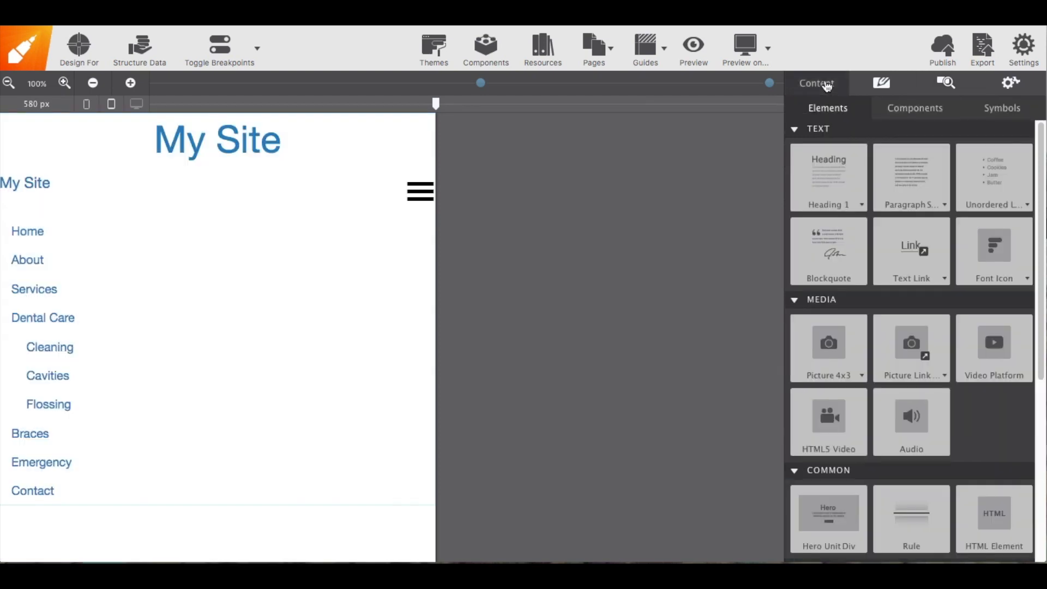
left_click(881, 84)
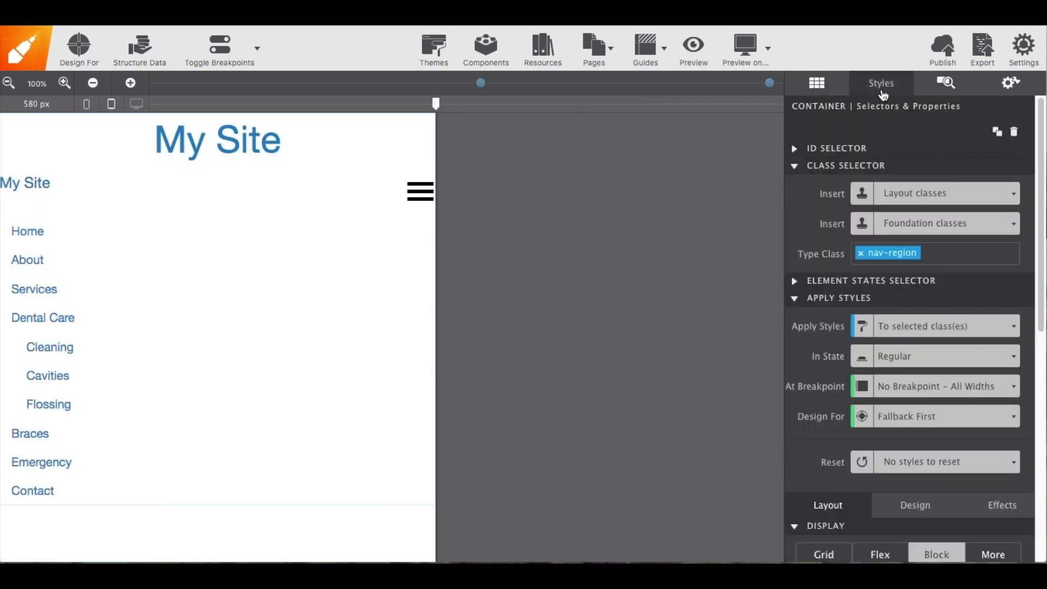
scroll(935, 277, "down", 5)
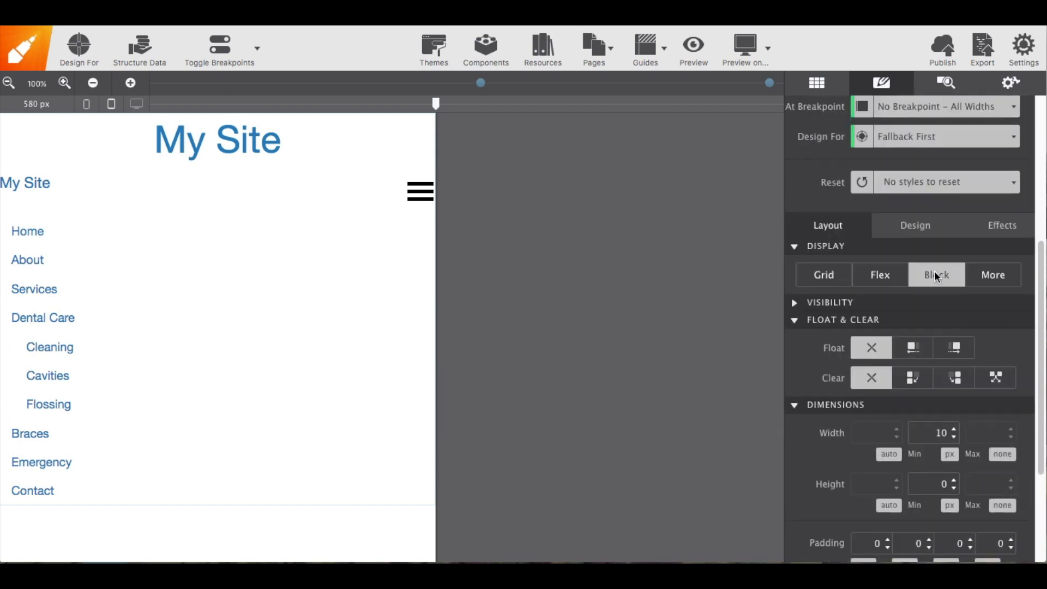
left_click(1003, 454)
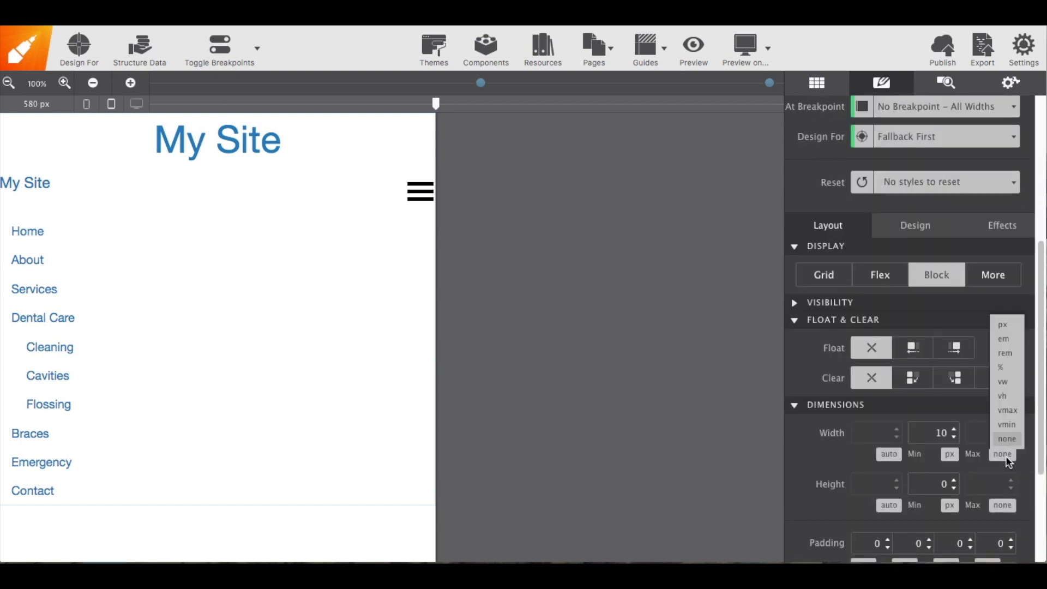
left_click(1013, 324)
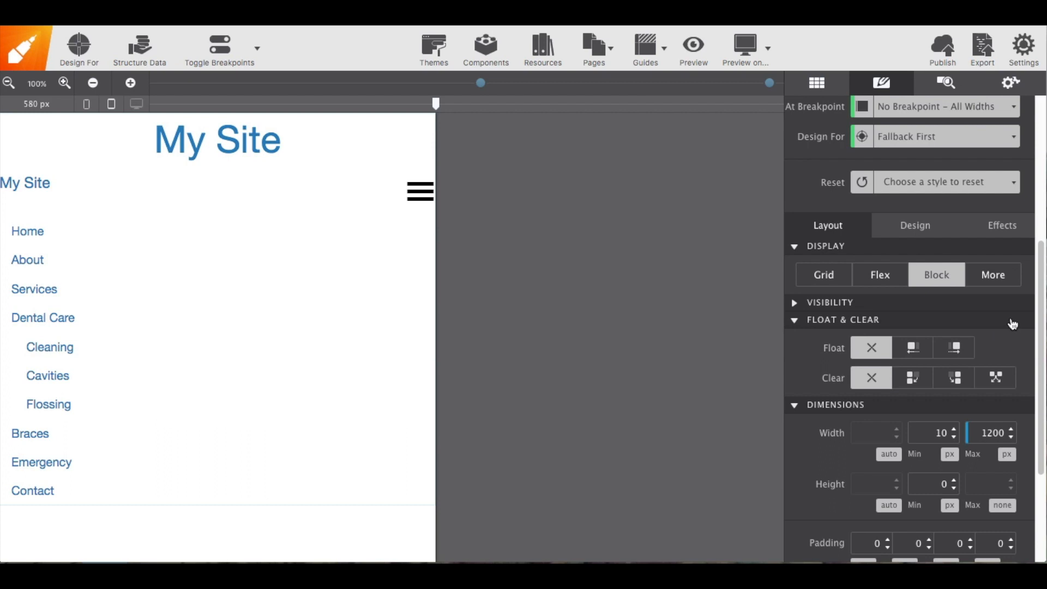
double_click(987, 433)
type("1000")
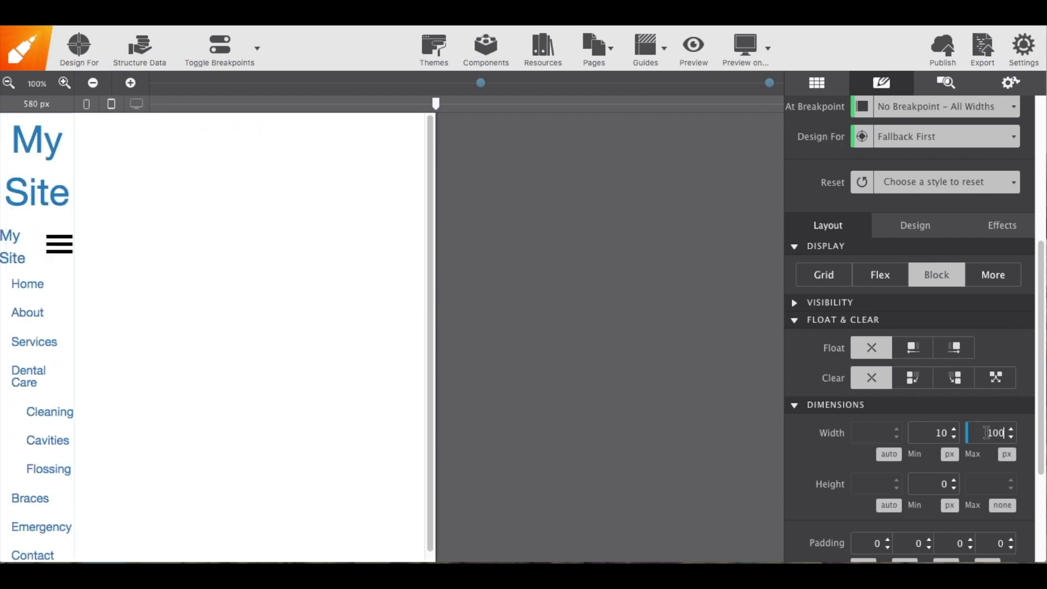
key("Down")
key("Down")
key("Down")
key("Down")
key("Down")
key("Down")
key("Down")
key("Down")
key("Down")
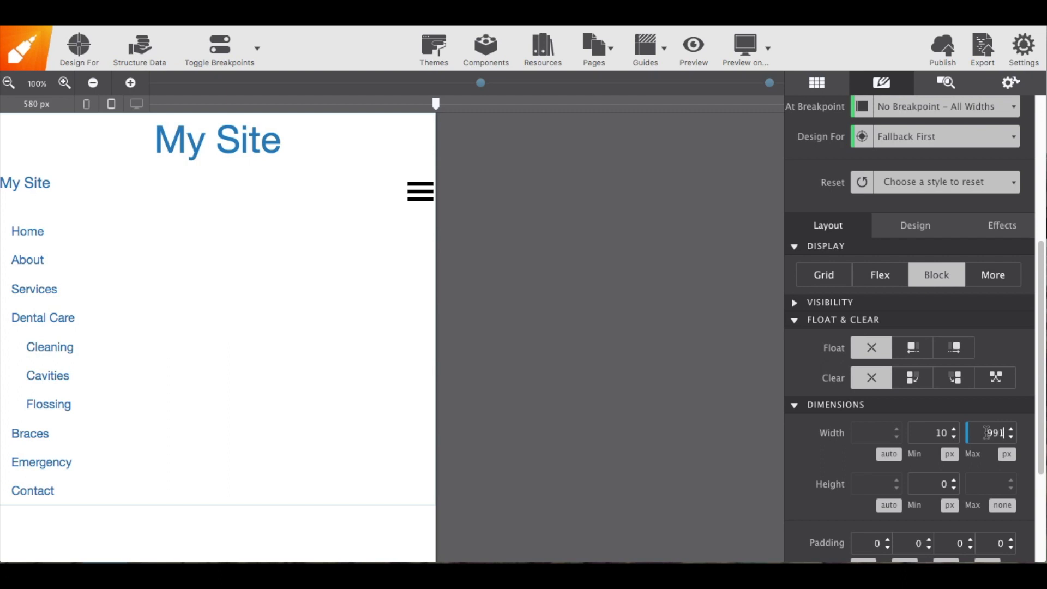
type("1000")
Set the nav-region container's left and right margins to auto to center it
scroll(971, 469, "down", 4)
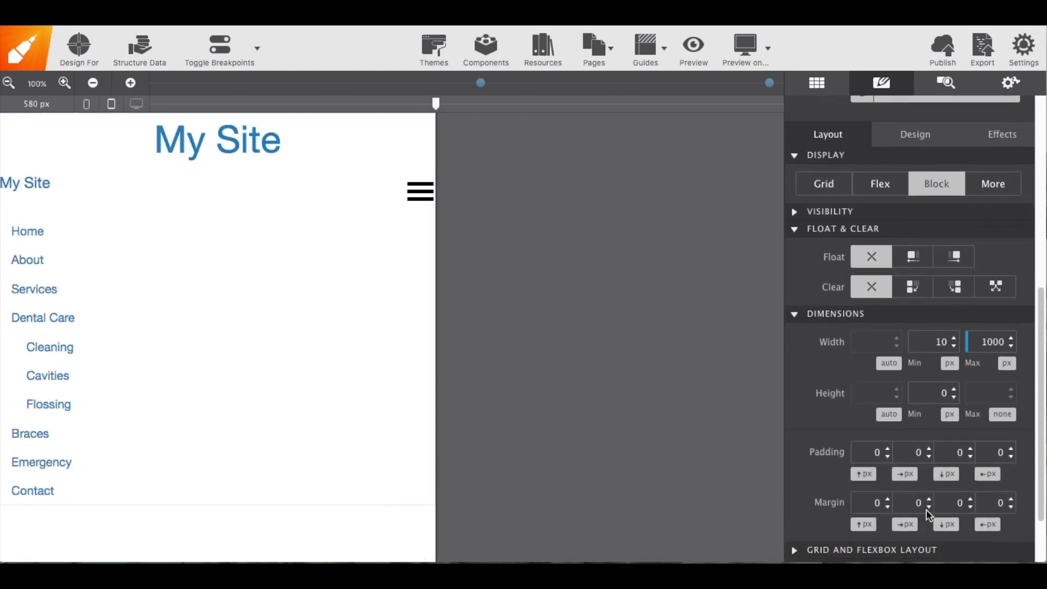
left_click(905, 529)
left_click(910, 395)
left_click(991, 528)
left_click(990, 510)
Select the subnav-section container and, at a 720 px canvas width, set its display to Flex with content justified Center
left_click(959, 78)
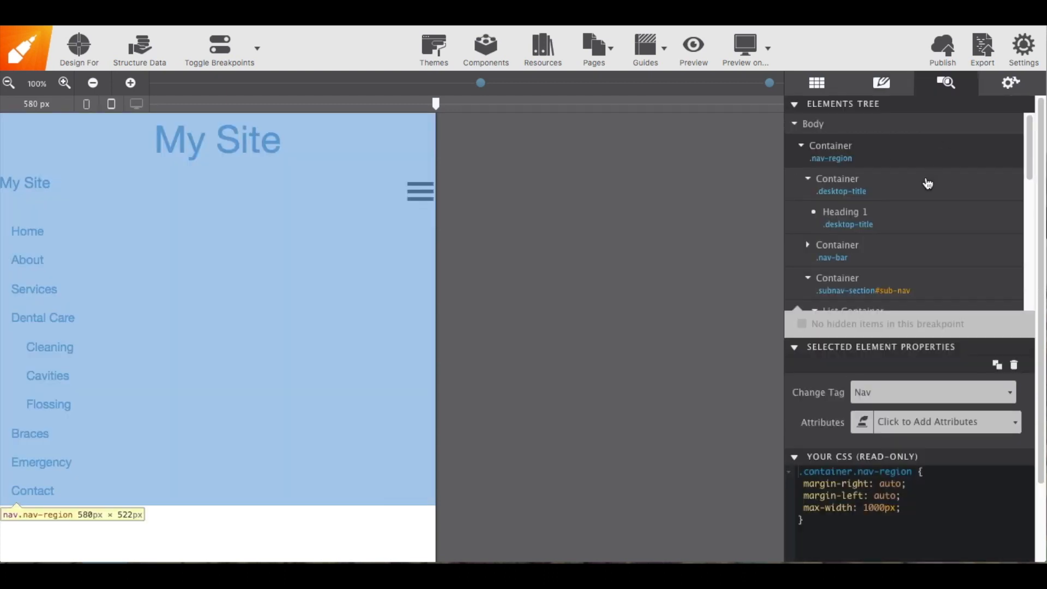
left_click(809, 178)
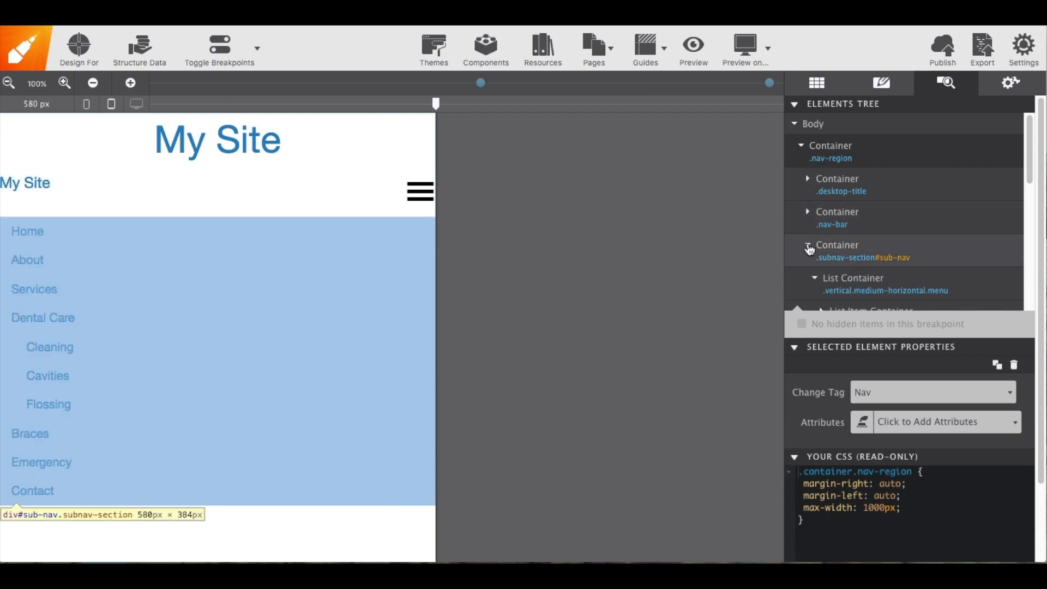
left_click(809, 248)
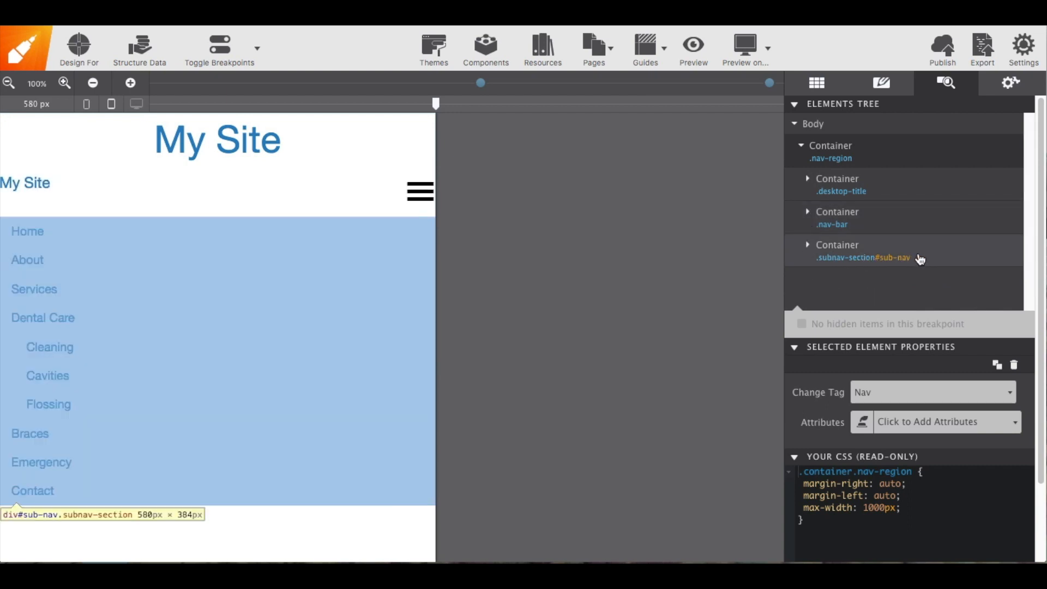
left_click(927, 258)
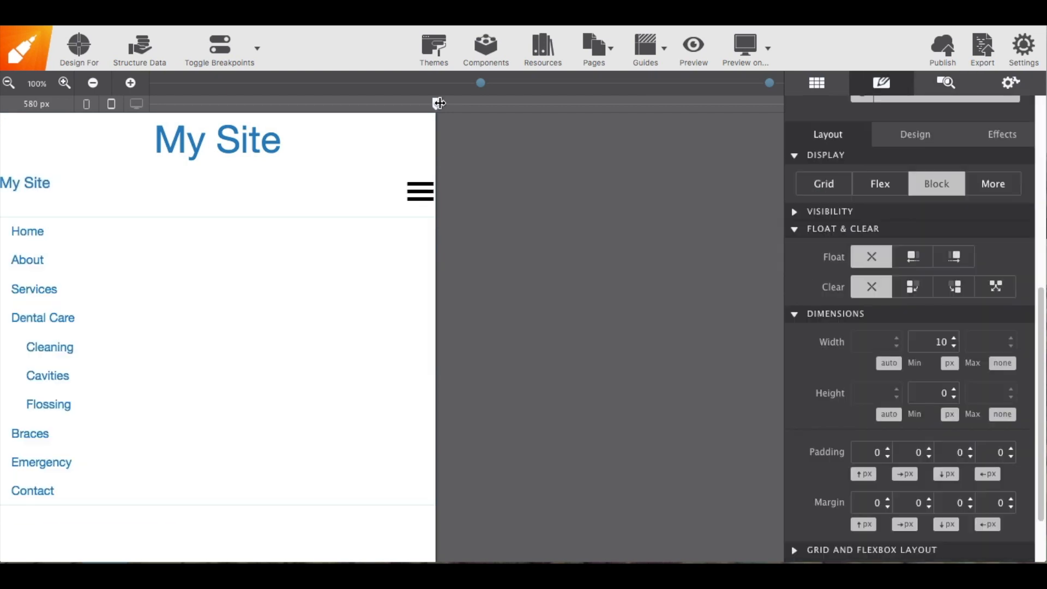
left_click_drag(443, 102, 541, 102)
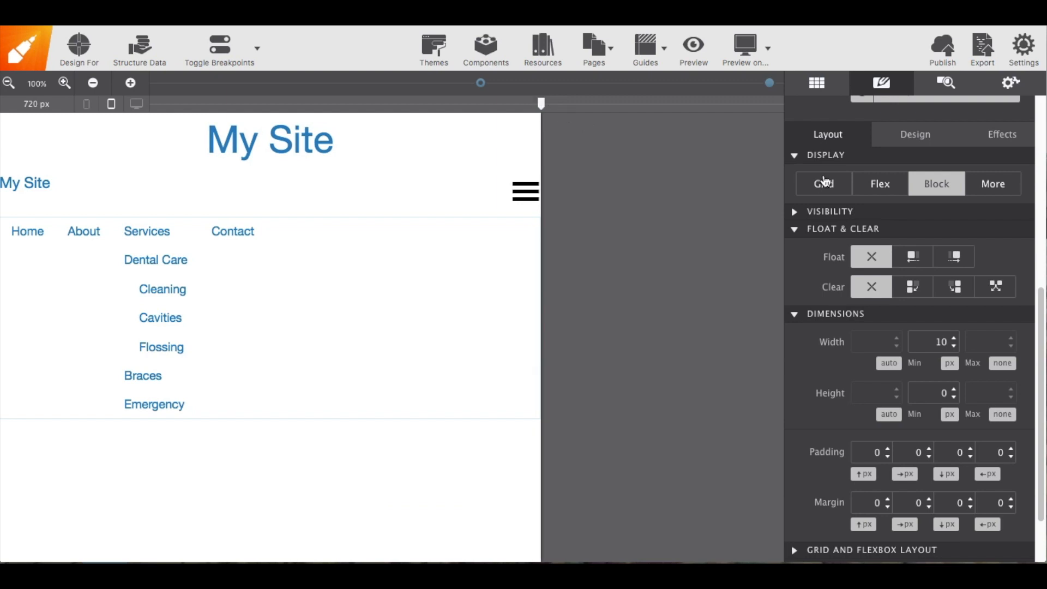
left_click(867, 188)
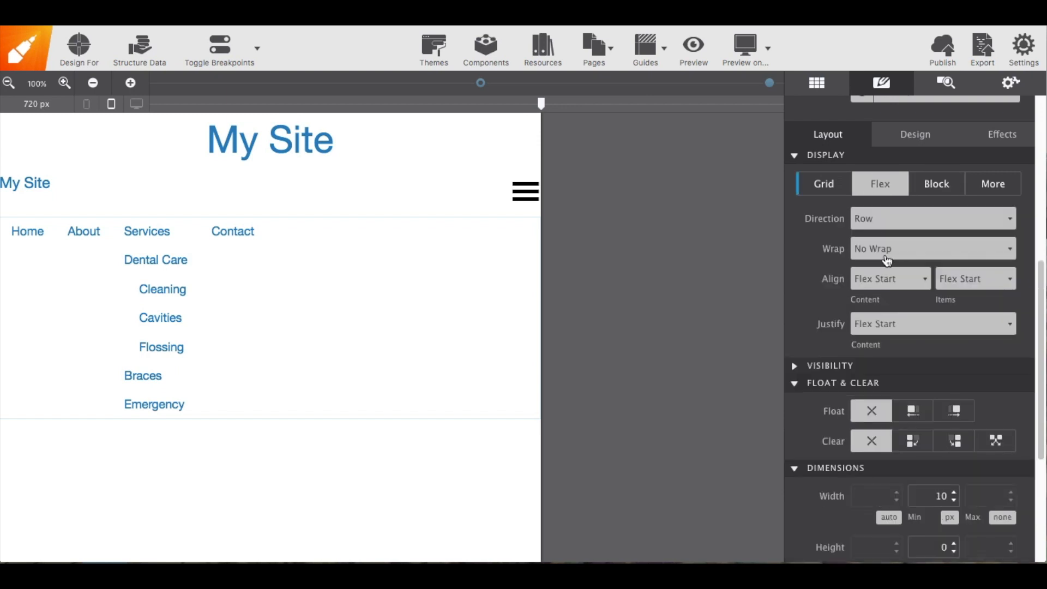
left_click(899, 330)
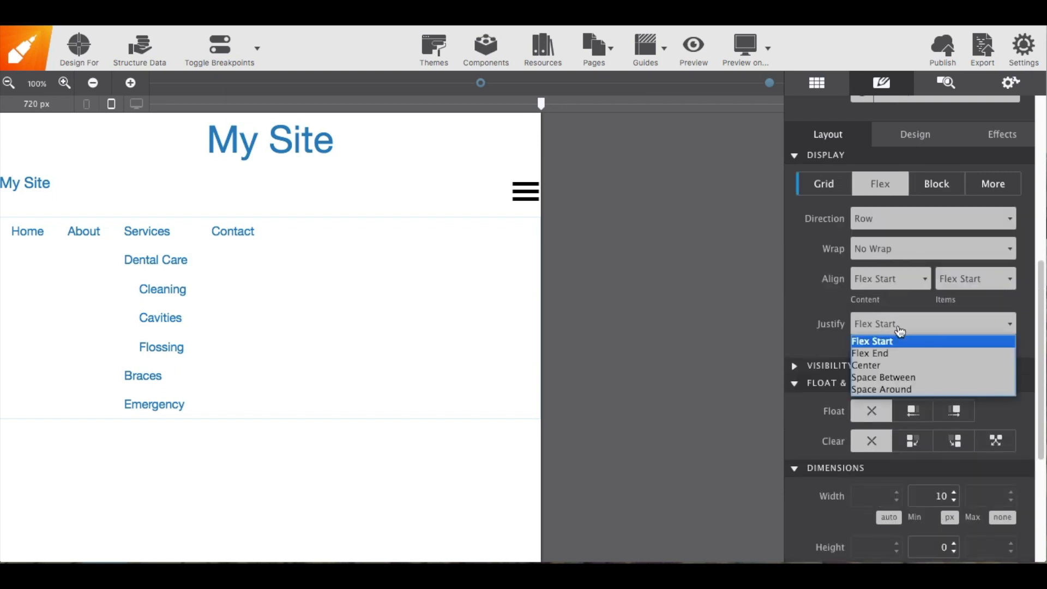
left_click(898, 364)
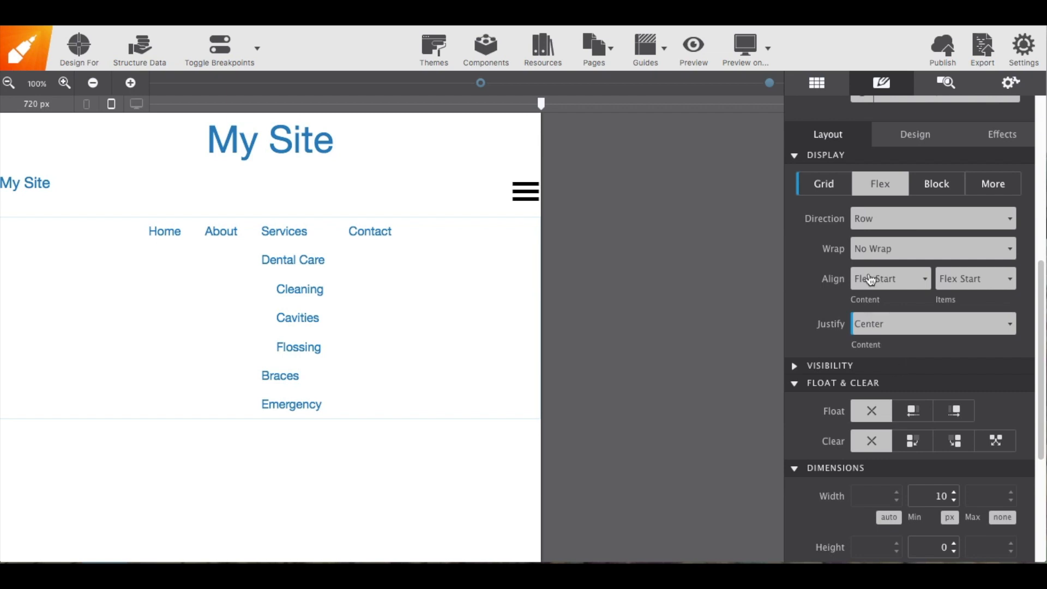
Preview the page in Google Chrome and open the Services dropdown and its Dental Care submenu
left_click(767, 50)
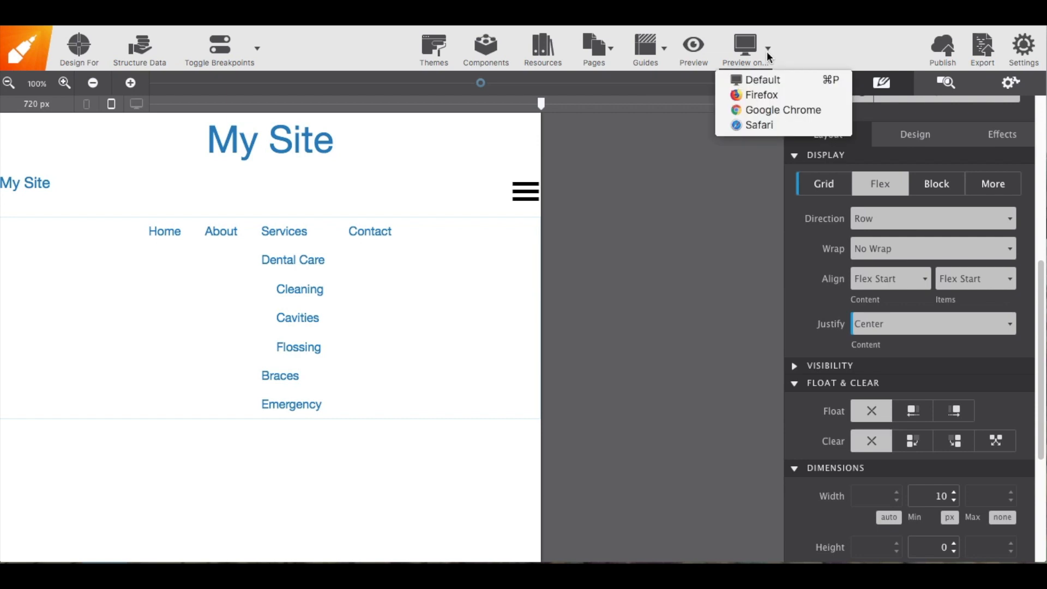
left_click(774, 110)
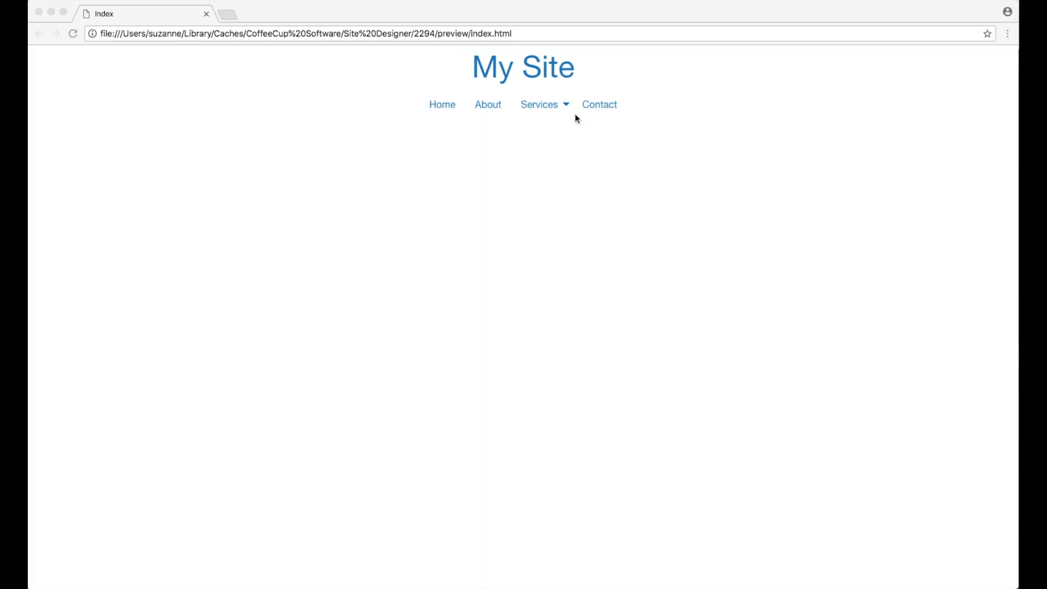
left_click(564, 107)
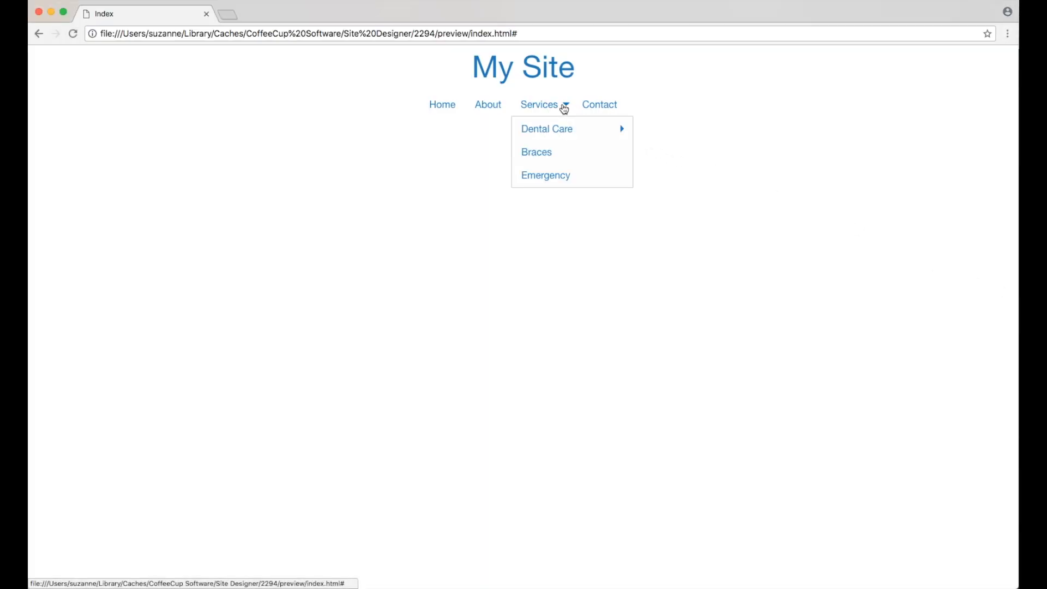
mouse_move(561, 131)
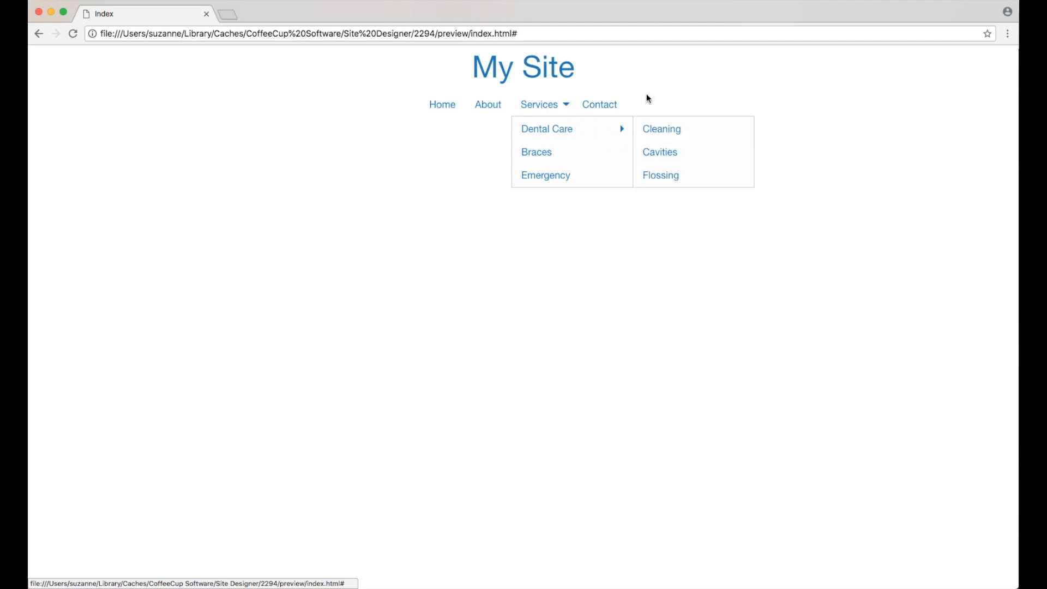
Narrow the browser window to test the hamburger menu and Services toggle, then widen it again
left_click_drag(961, 121, 244, 122)
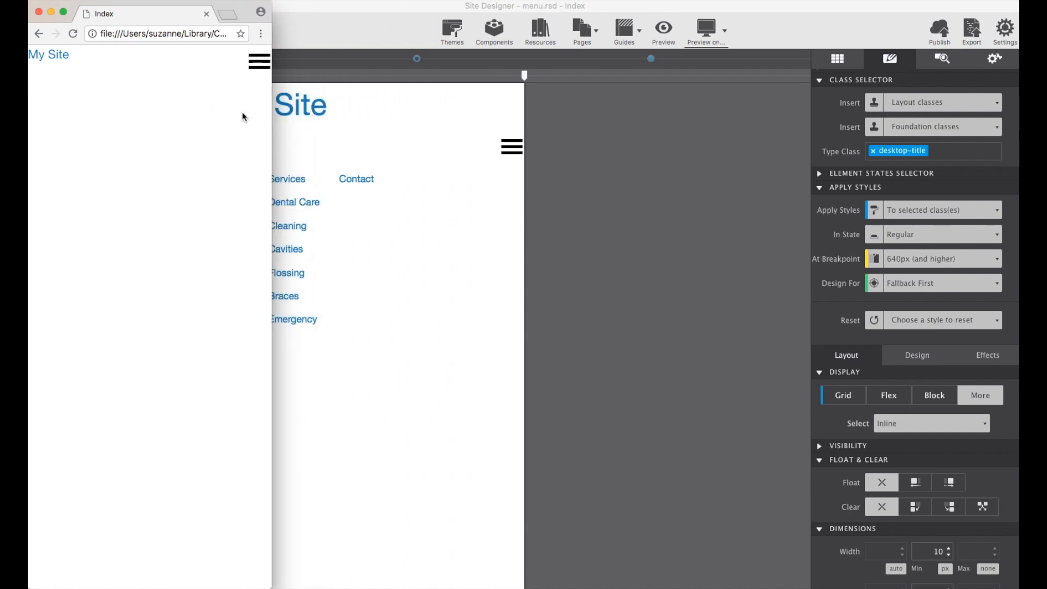
left_click(259, 62)
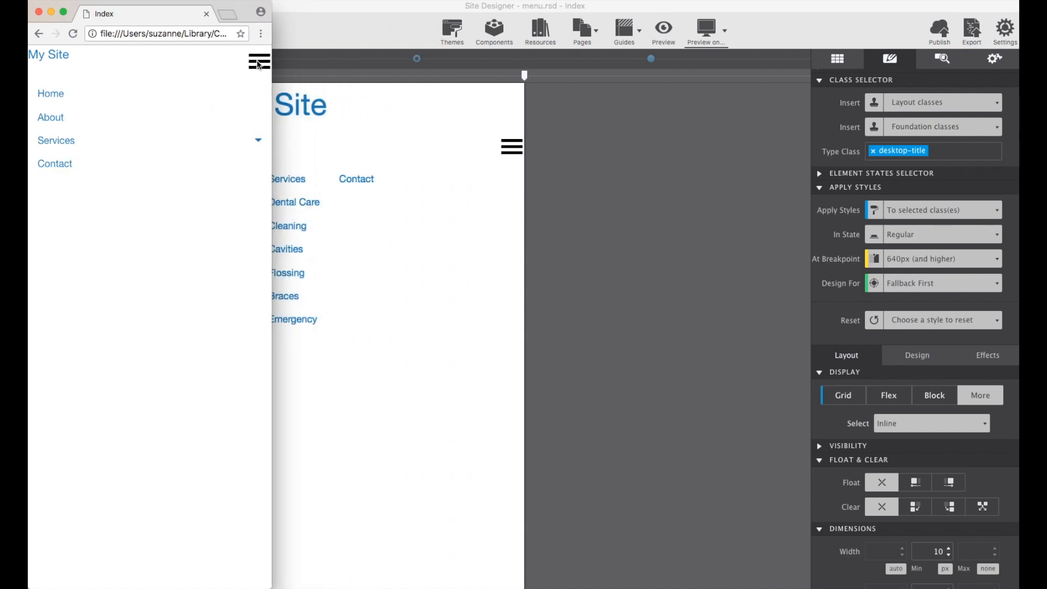
left_click(258, 142)
left_click(259, 141)
left_click_drag(271, 138, 1017, 174)
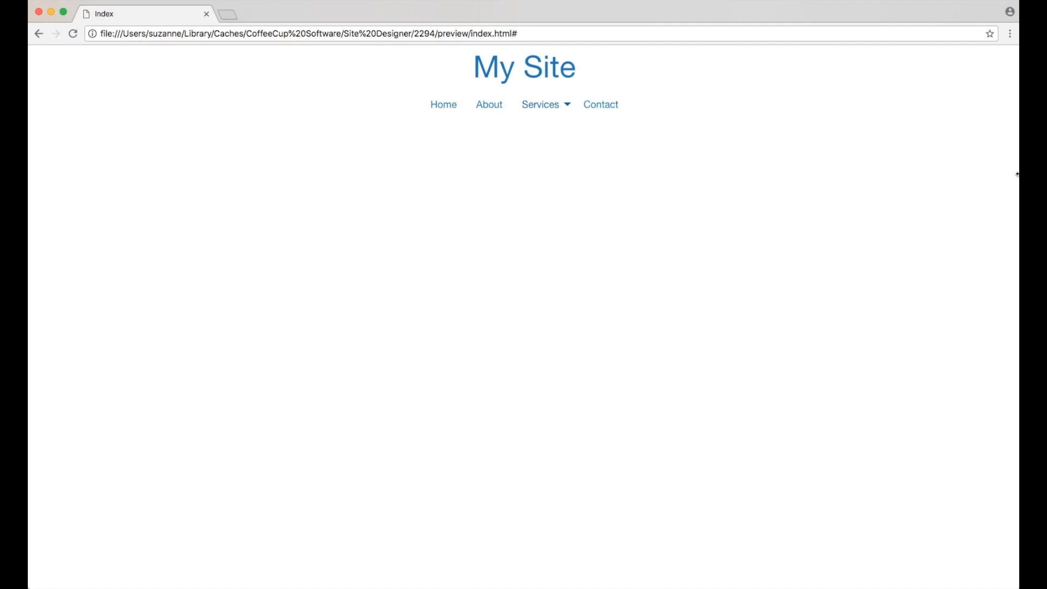